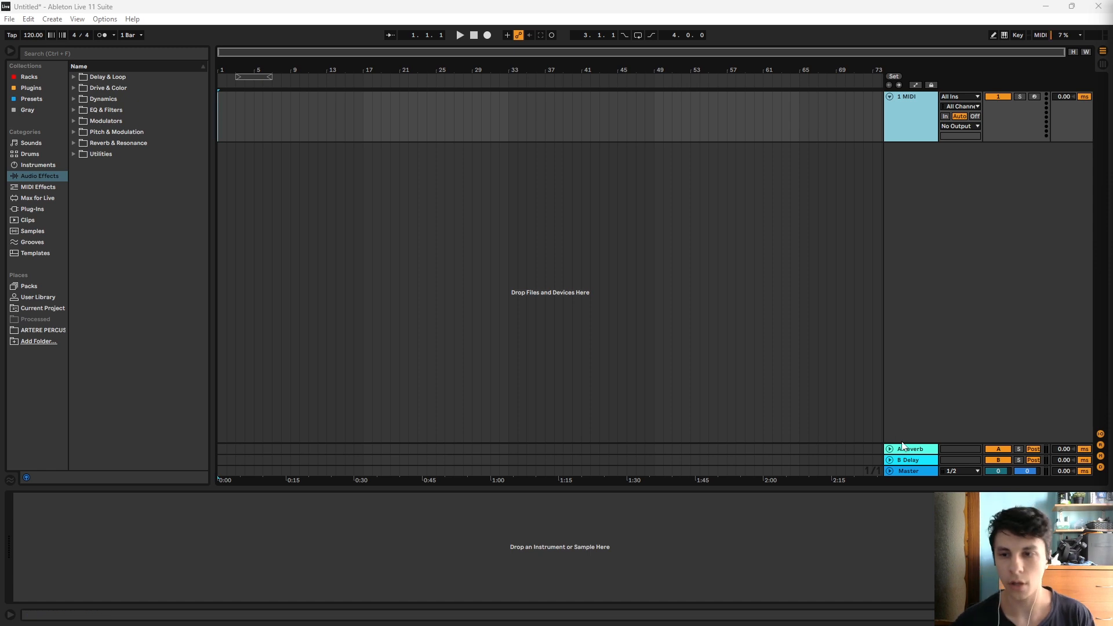
Step: Delete the Reverb and Delay return tracks and load the Vital synth onto the MIDI track
{"action": "left_click", "coordinate": [911, 452]}
{"action": "key", "text": "Delete"}
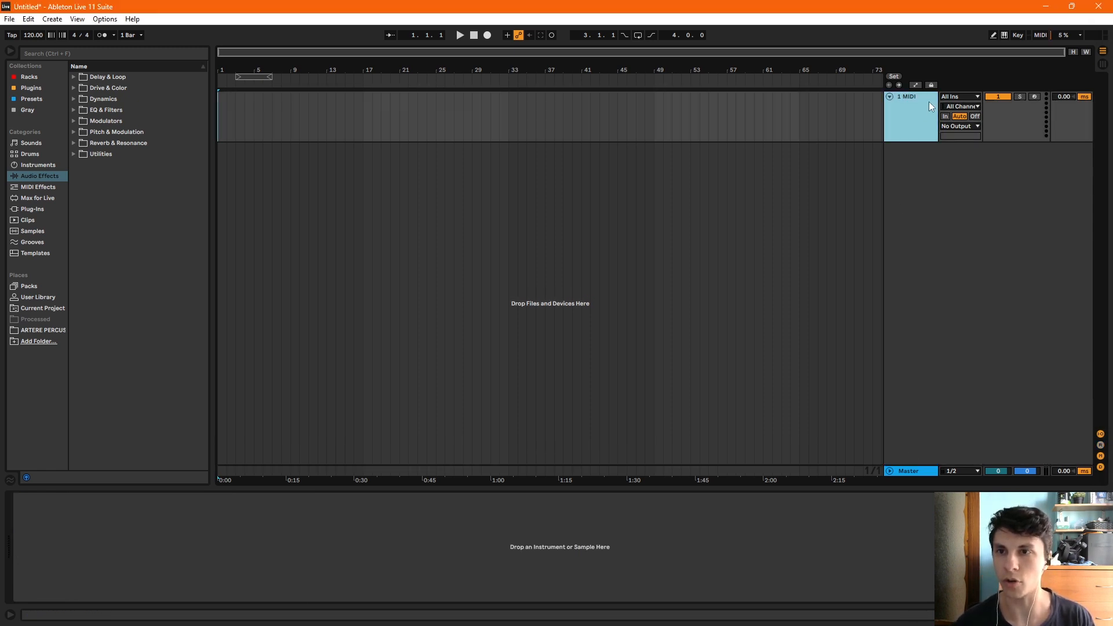
{"action": "left_click", "coordinate": [33, 89]}
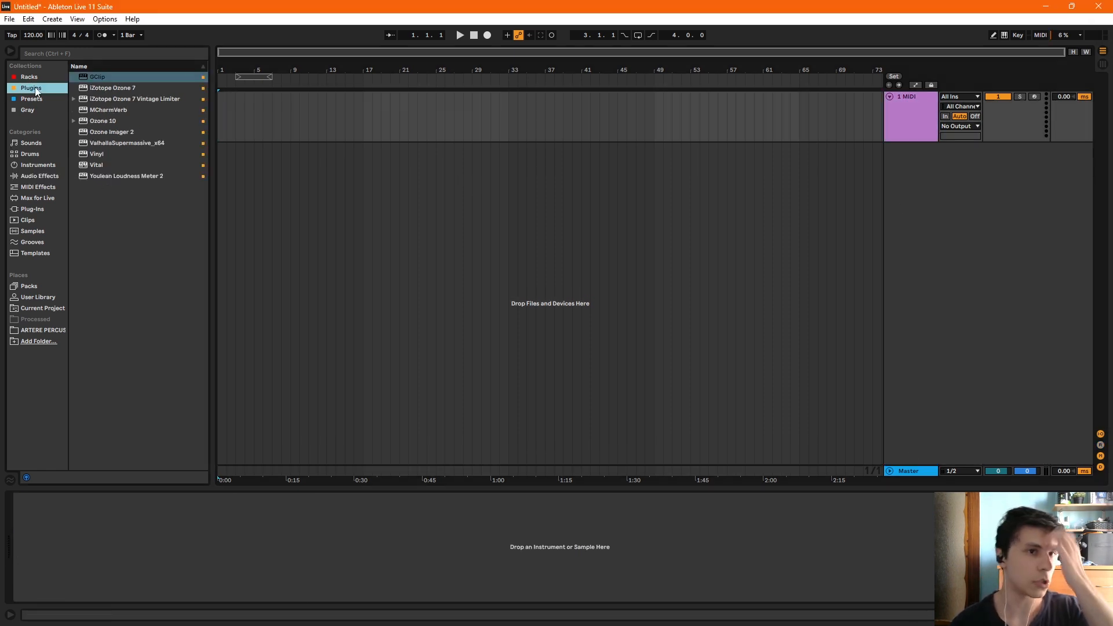
{"action": "left_click", "coordinate": [93, 165]}
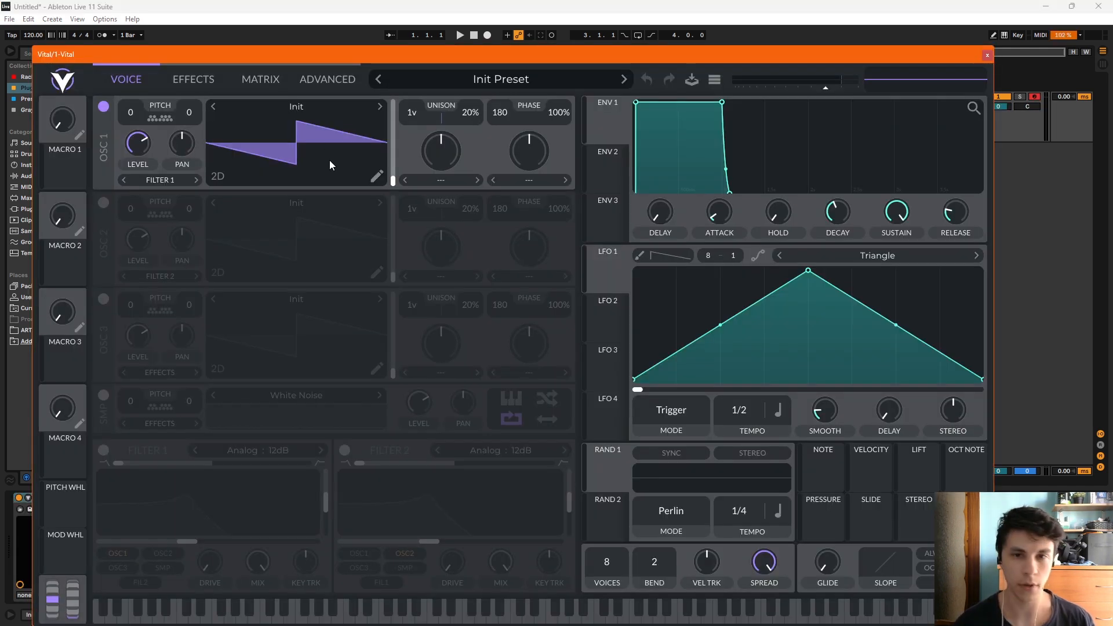
Step: Load the Basic Shapes wavetable into Vital's oscillator 1 and close the wavetable browser
{"action": "left_click", "coordinate": [293, 107]}
{"action": "left_click", "coordinate": [689, 138]}
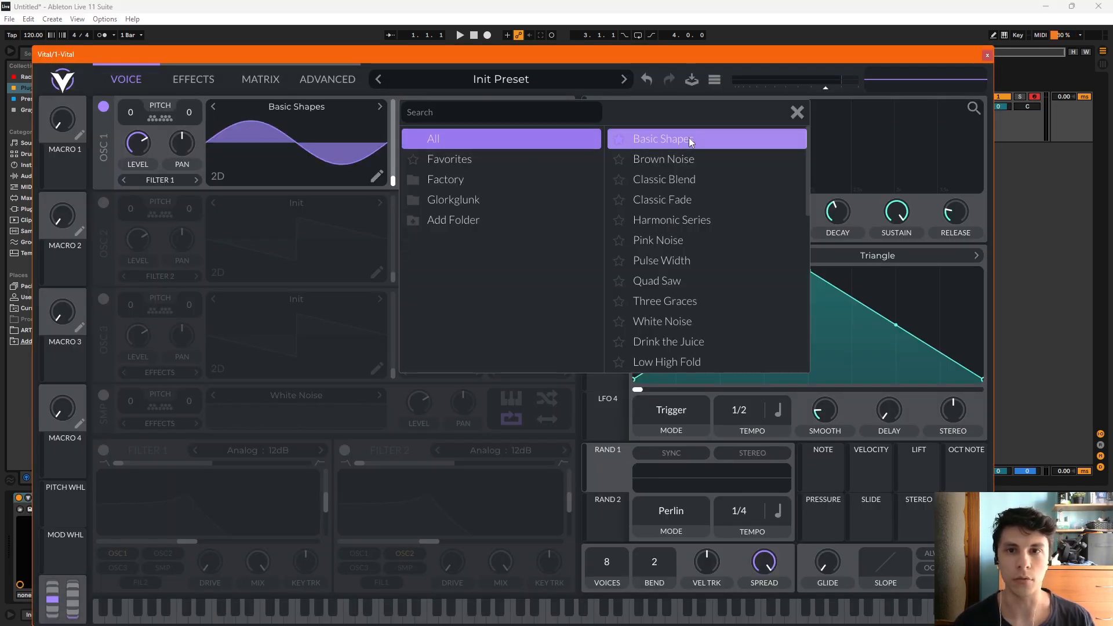
{"action": "left_click", "coordinate": [796, 112]}
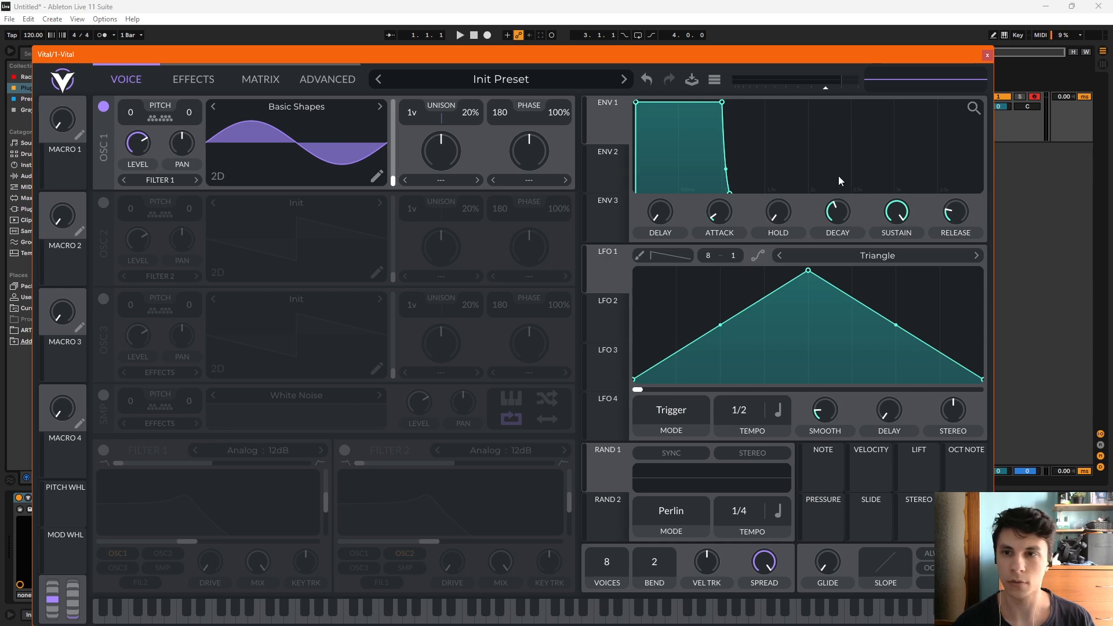
Step: Enable the computer MIDI keyboard and play a test note on the Vital track
{"action": "left_click", "coordinate": [109, 20]}
{"action": "left_click", "coordinate": [155, 63]}
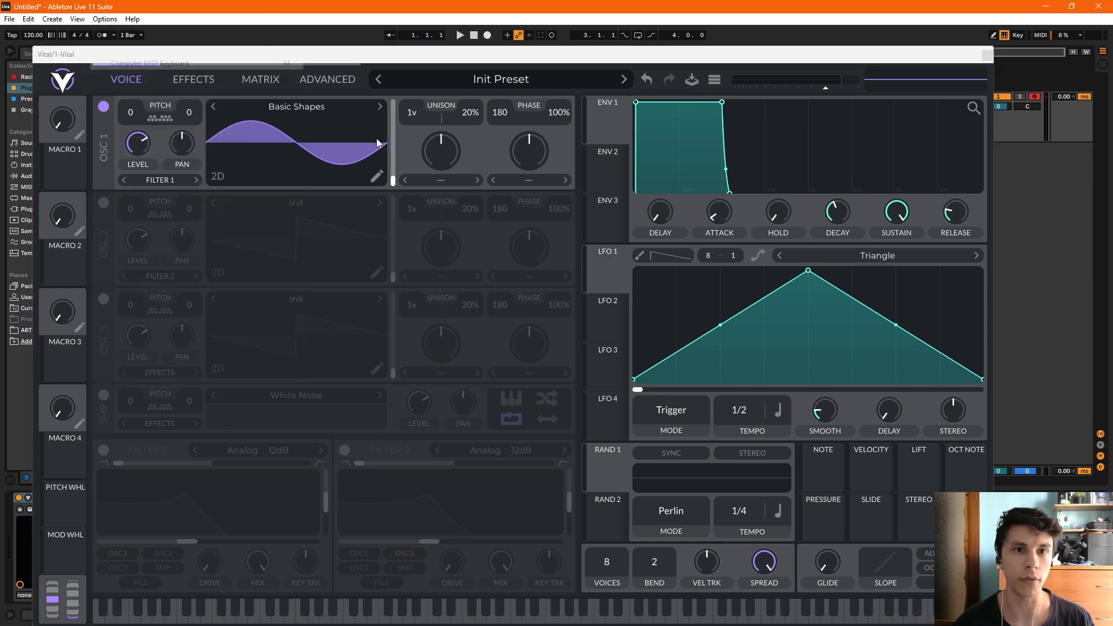
{"action": "key", "text": "a"}
Step: Move oscillator 1's wavetable position to the triangle shape and transpose it to -36 semitones
{"action": "mouse_move", "coordinate": [395, 183]}
{"action": "left_mouse_down"}
{"action": "mouse_move", "coordinate": [393, 152]}
{"action": "mouse_move", "coordinate": [394, 163]}
{"action": "left_mouse_up"}
{"action": "left_click_drag", "start_coordinate": [130, 112], "coordinate": [125, 208]}
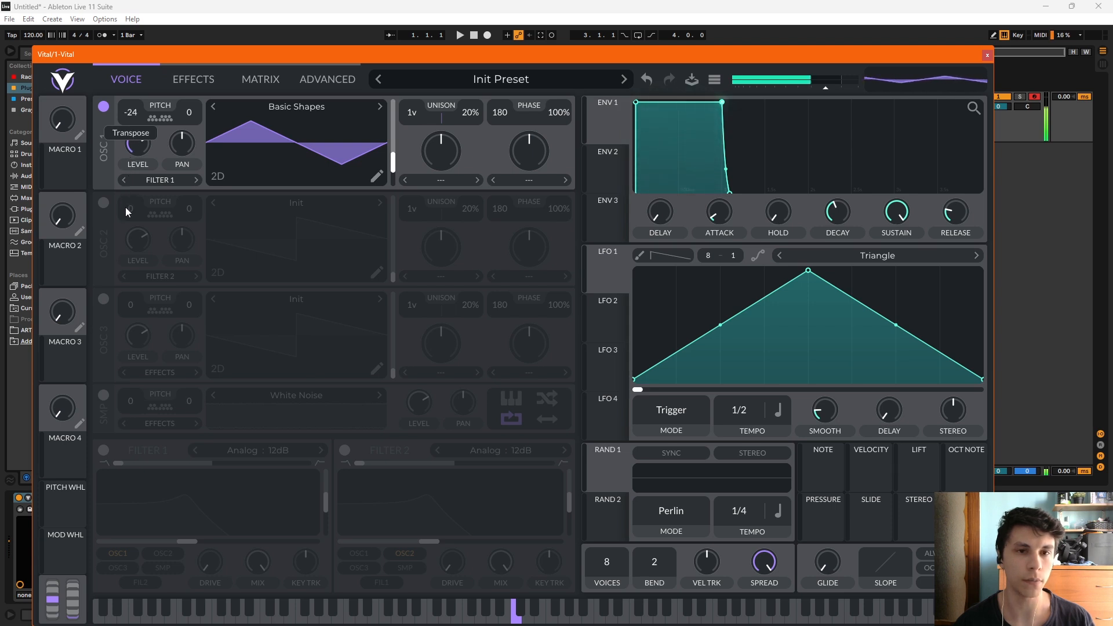
{"action": "left_click_drag", "start_coordinate": [135, 107], "coordinate": [129, 149]}
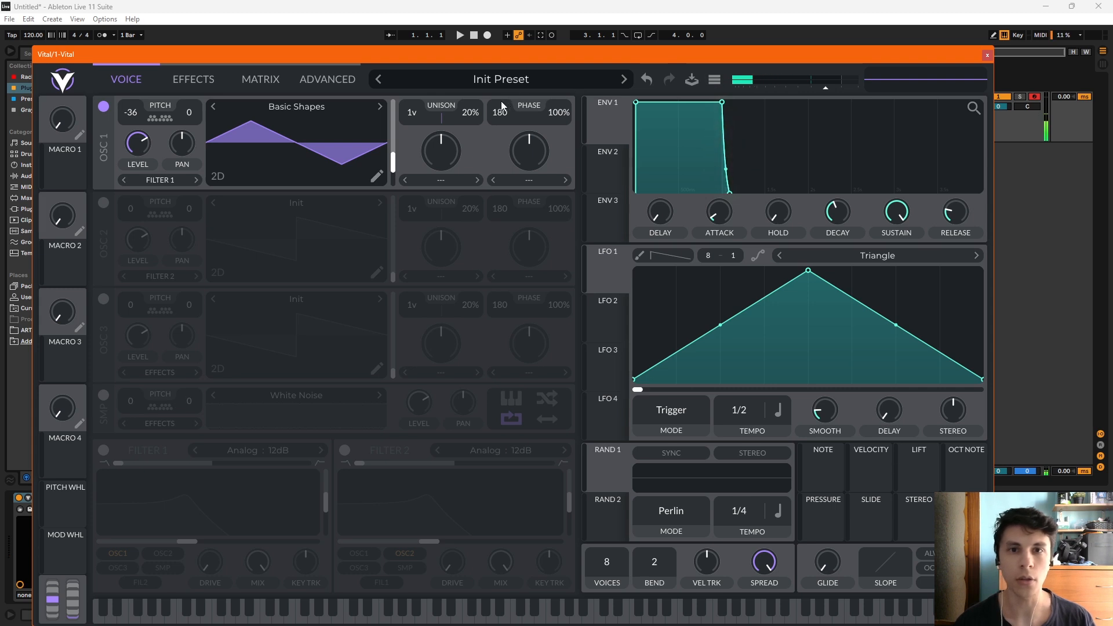
Step: Set oscillator 1's phase to 0 and its phase randomization to 0%, and close the Vital window
{"action": "left_click_drag", "start_coordinate": [500, 110], "coordinate": [499, 169]}
{"action": "left_click_drag", "start_coordinate": [558, 112], "coordinate": [557, 169]}
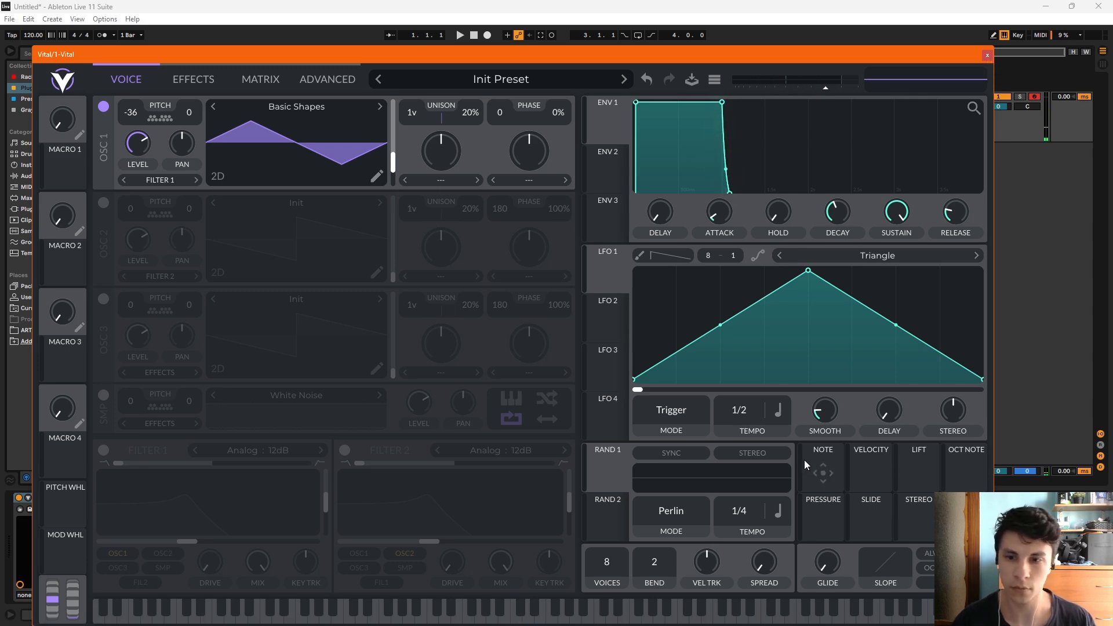
{"action": "left_click", "coordinate": [987, 55]}
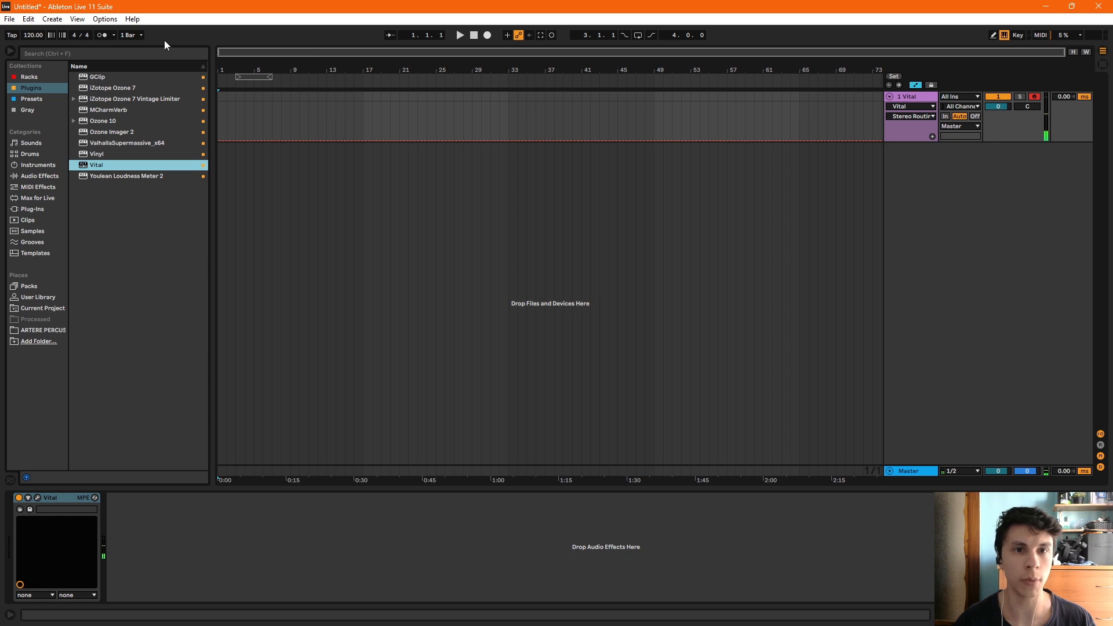
Step: Turn off the computer MIDI keyboard
{"action": "left_click", "coordinate": [105, 19]}
{"action": "left_click", "coordinate": [150, 62]}
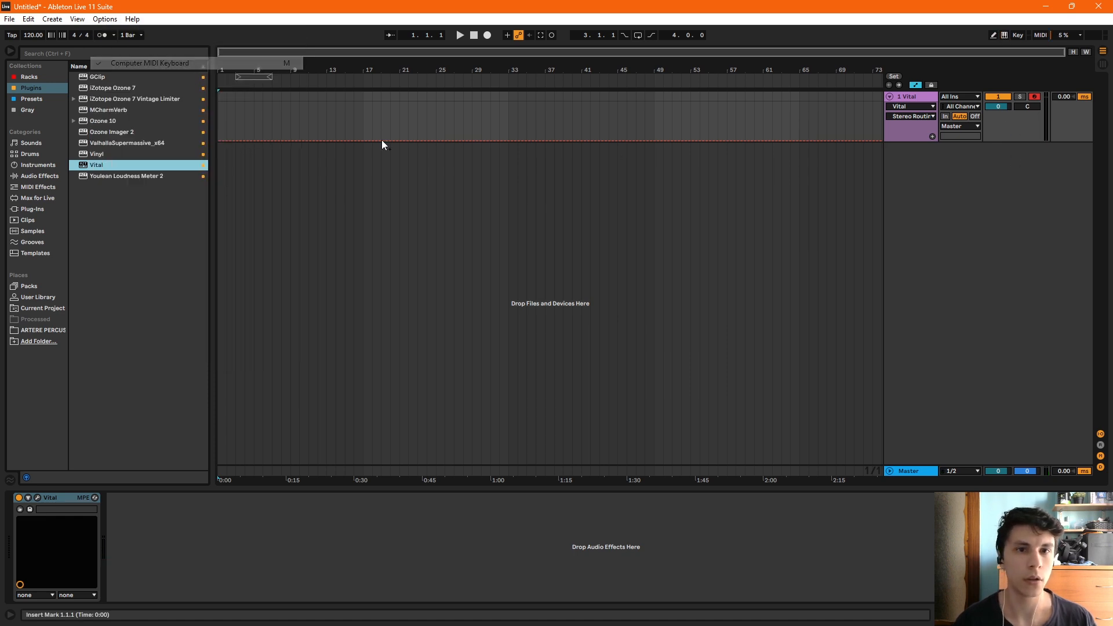
{"action": "key", "text": "a"}
{"action": "left_click", "coordinate": [105, 19]}
{"action": "left_click", "coordinate": [455, 4]}
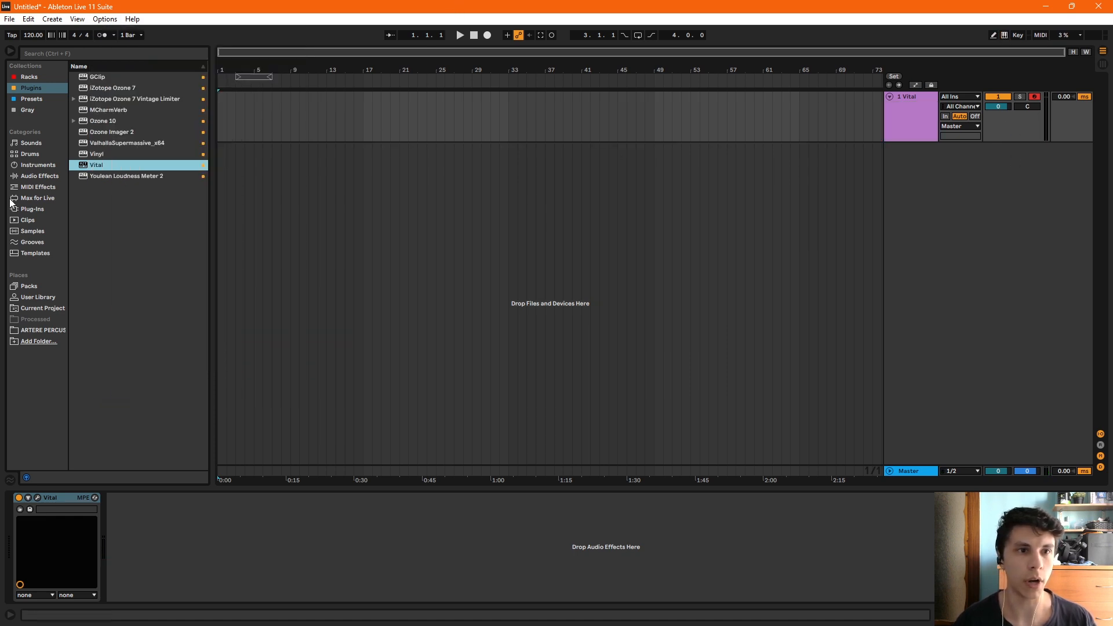
Step: Turn the computer MIDI keyboard back on and add the Frequency Splitter rack after Vital
{"action": "left_click", "coordinate": [40, 174]}
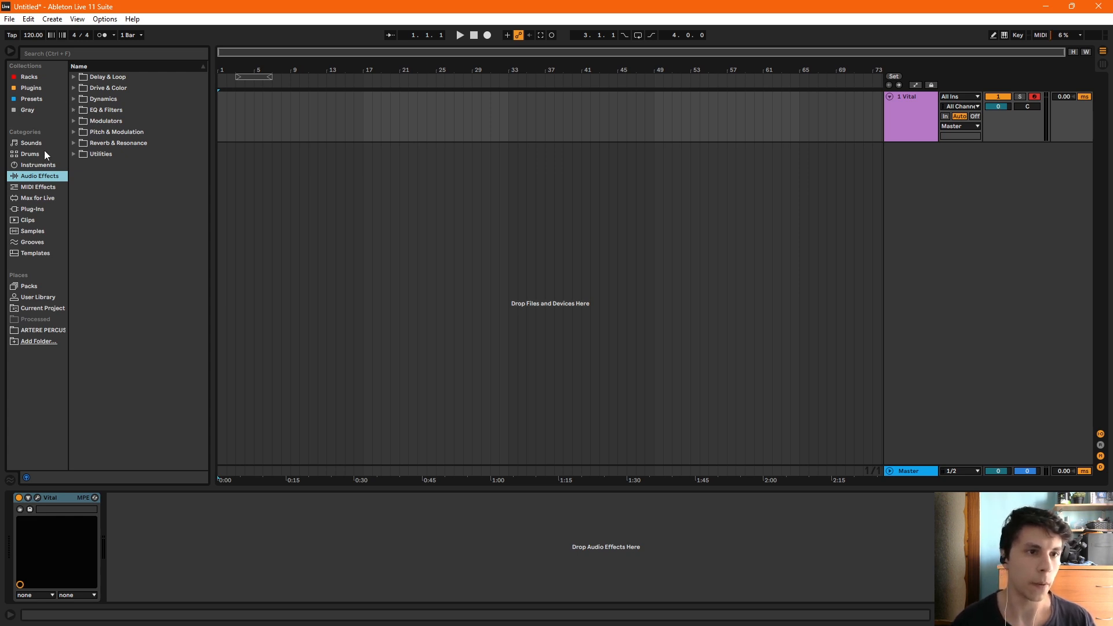
{"action": "key", "text": "a"}
{"action": "key", "text": "a"}
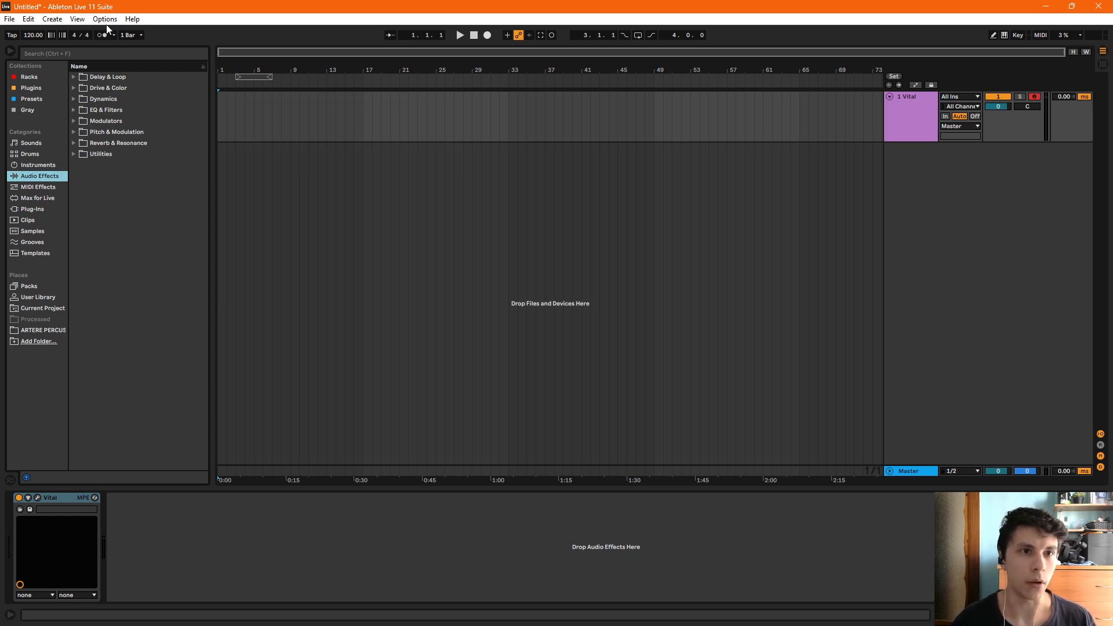
{"action": "left_click", "coordinate": [107, 24]}
{"action": "left_click", "coordinate": [139, 62]}
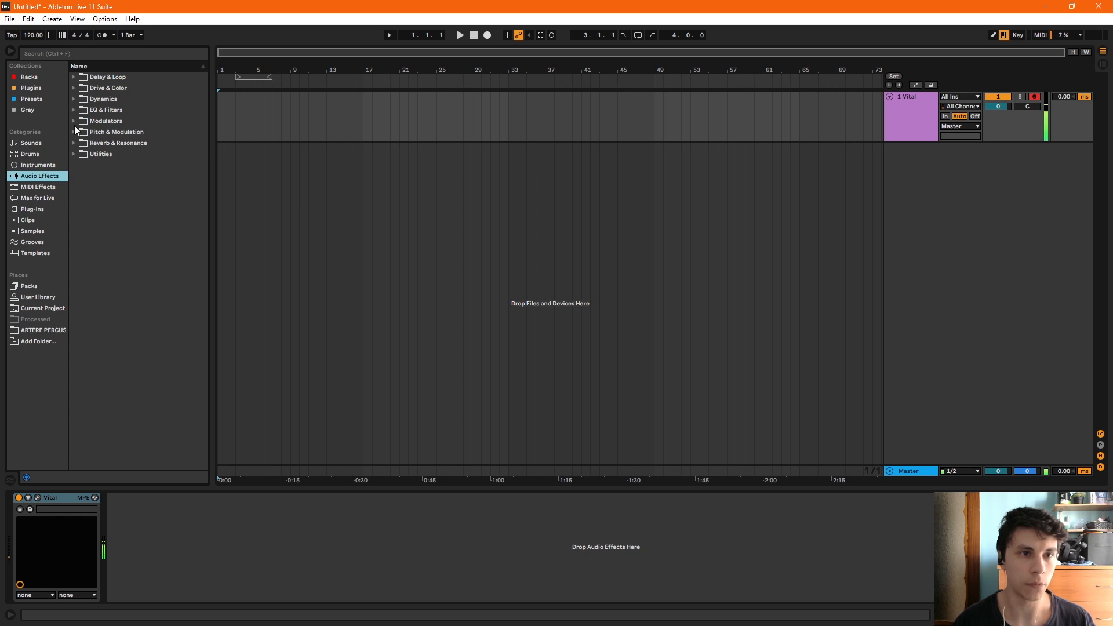
{"action": "left_click", "coordinate": [47, 80]}
{"action": "left_click_drag", "start_coordinate": [84, 110], "coordinate": [157, 546]}
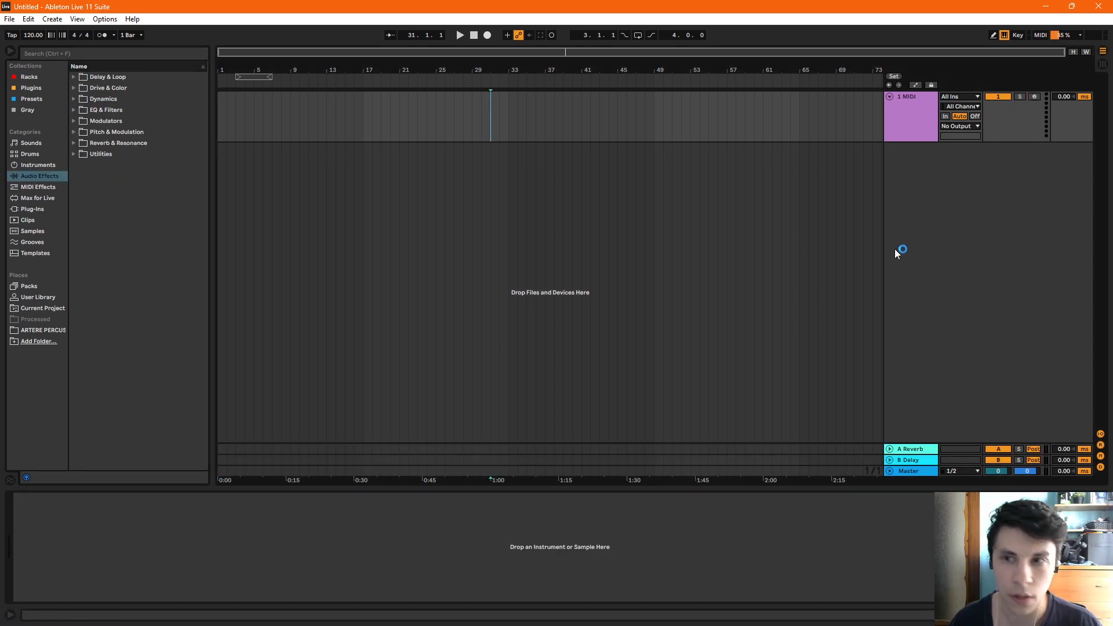
Step: In the fresh set, clear the effects from the Master track and delete the Reverb and Delay return tracks
{"action": "left_click", "coordinate": [857, 471]}
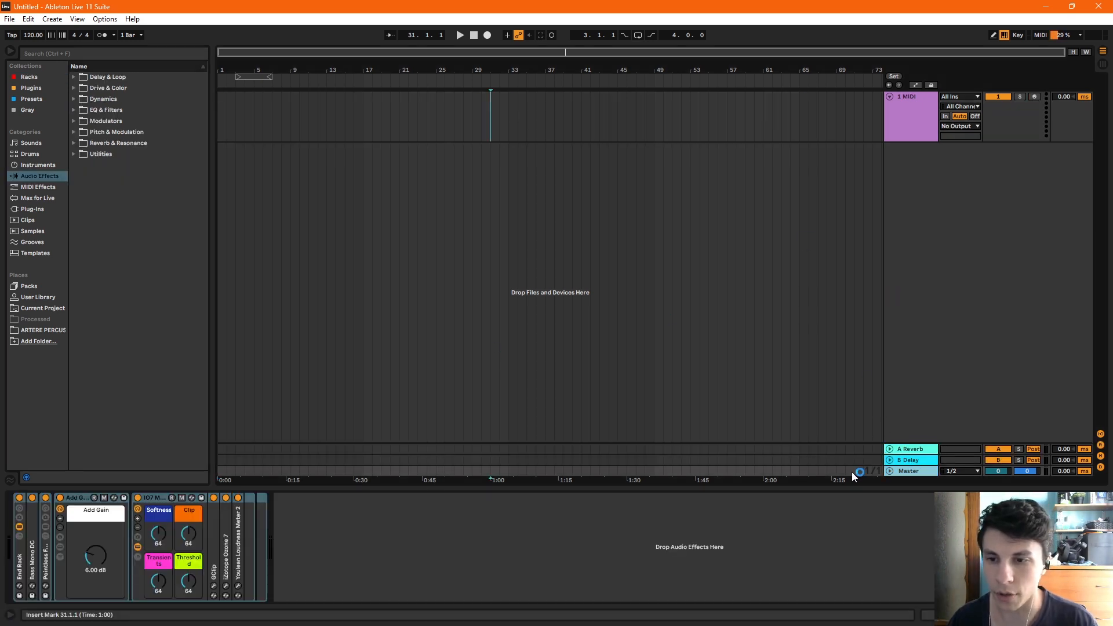
{"action": "left_click", "coordinate": [917, 451]}
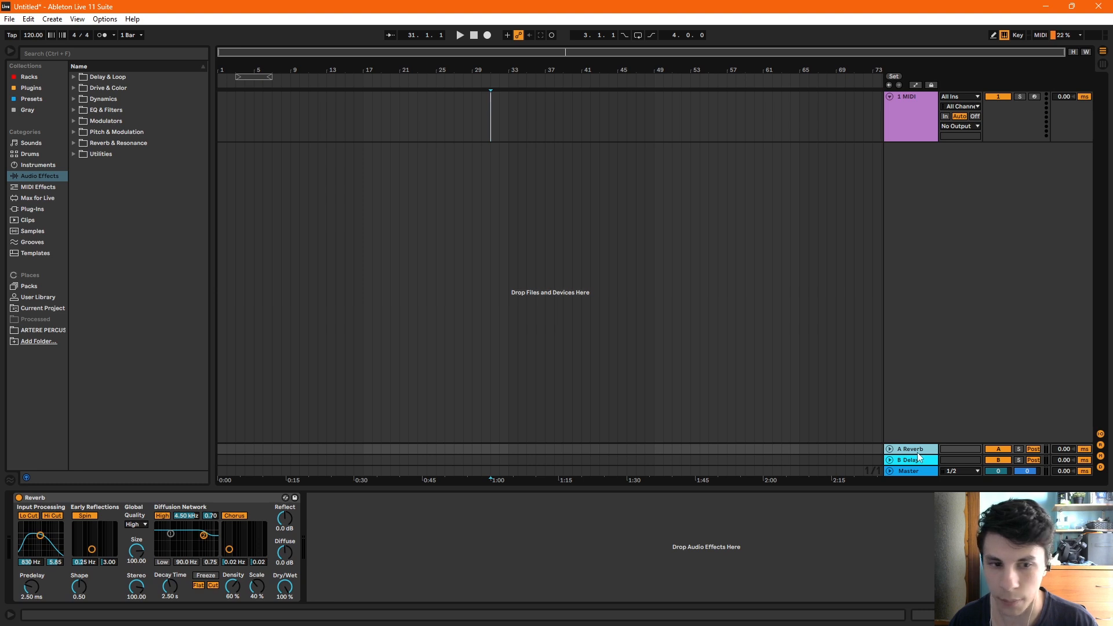
{"action": "key", "text": "Delete"}
{"action": "key", "text": "Delete"}
{"action": "left_click", "coordinate": [922, 439]}
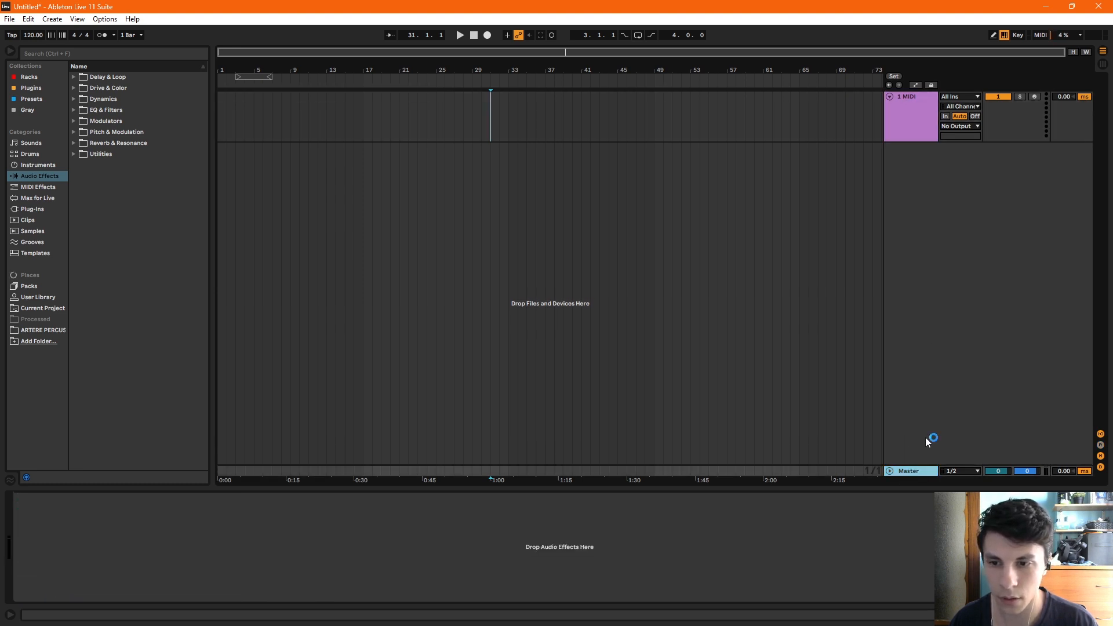
Step: Add an Auto Filter from the EQ & Filters effects to the MIDI track
{"action": "left_click", "coordinate": [915, 112]}
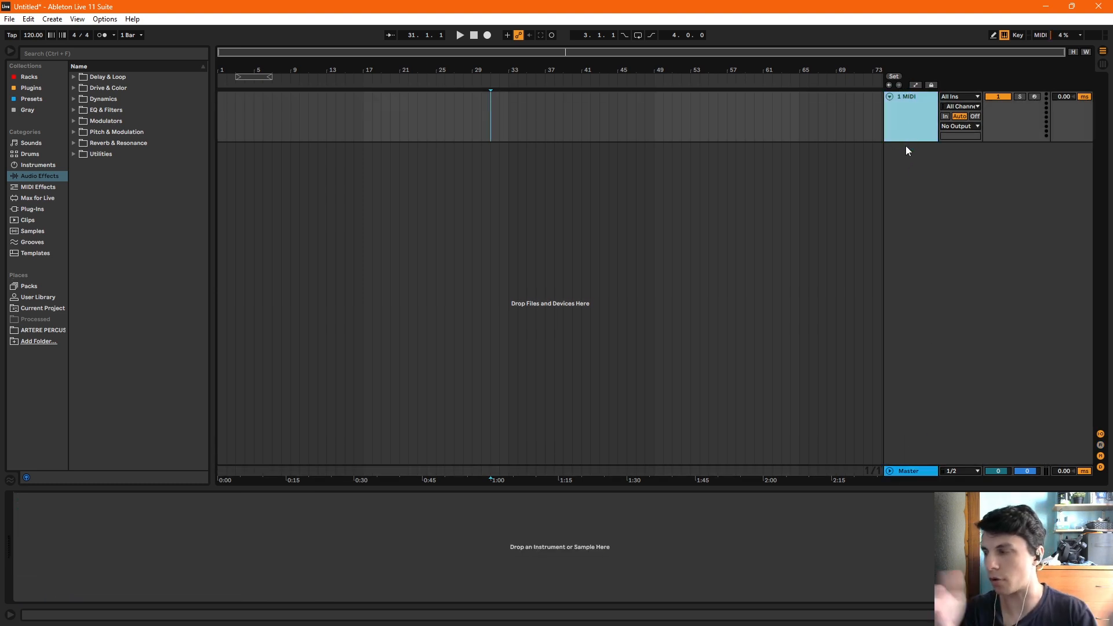
{"action": "left_click", "coordinate": [53, 79]}
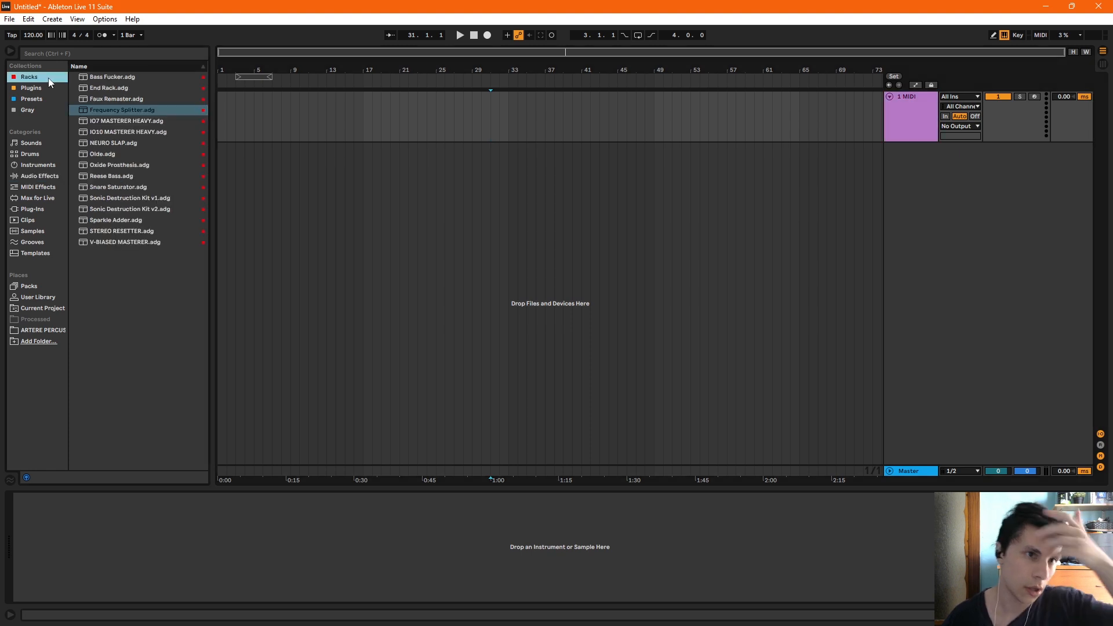
{"action": "left_click", "coordinate": [37, 175]}
{"action": "left_click", "coordinate": [70, 110]}
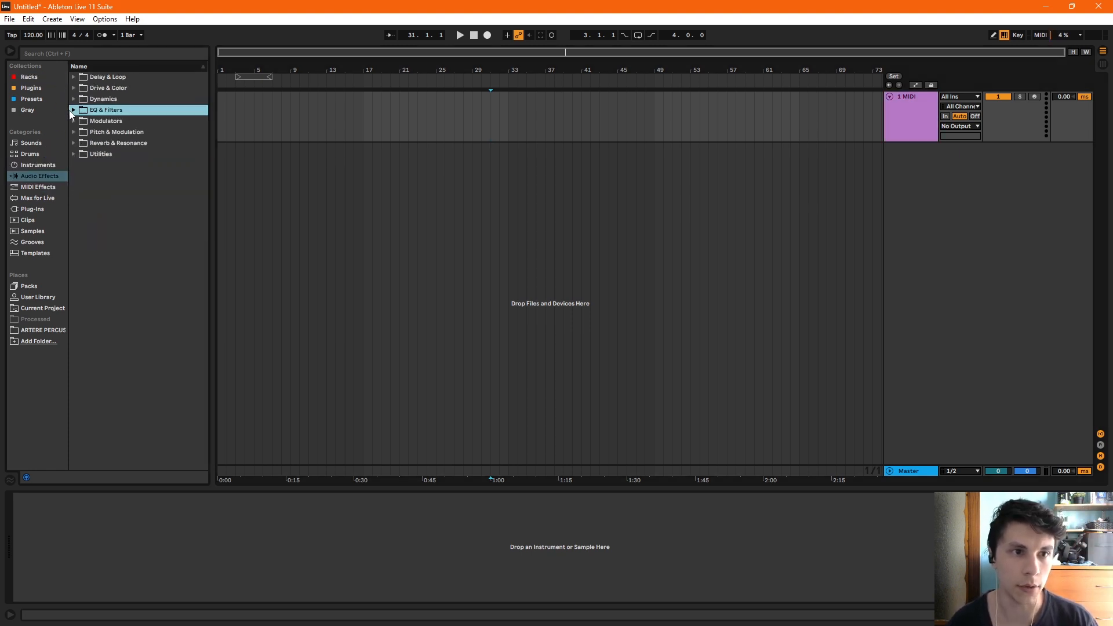
{"action": "left_click_drag", "start_coordinate": [100, 122], "coordinate": [280, 537]}
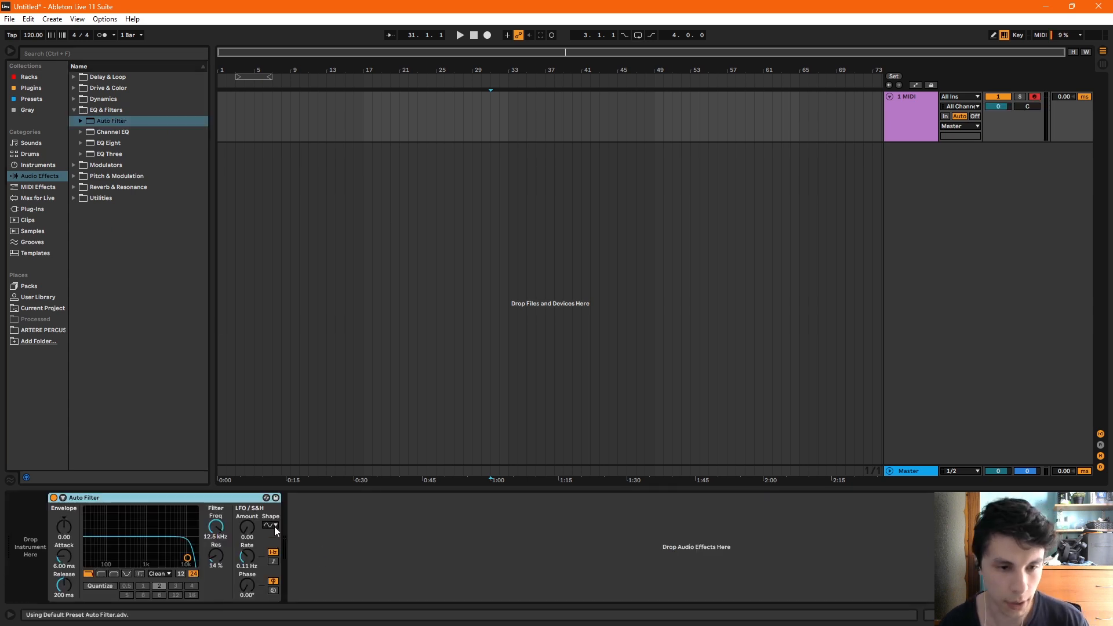
Step: Load the Electric instrument onto the MIDI track in front of the Auto Filter
{"action": "left_click", "coordinate": [39, 87]}
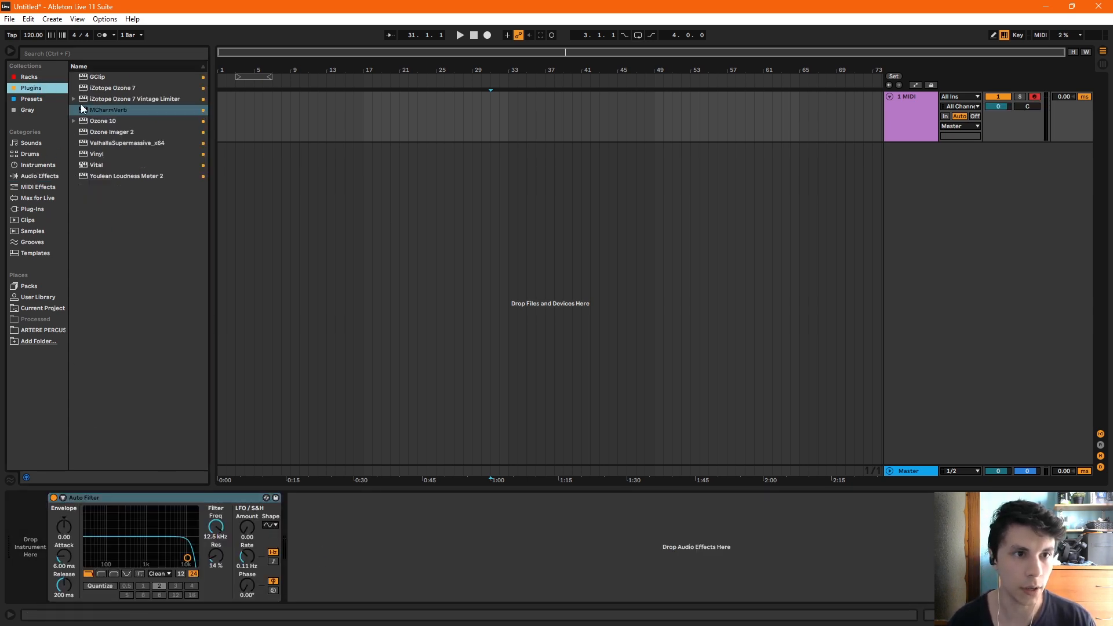
{"action": "left_click", "coordinate": [41, 177]}
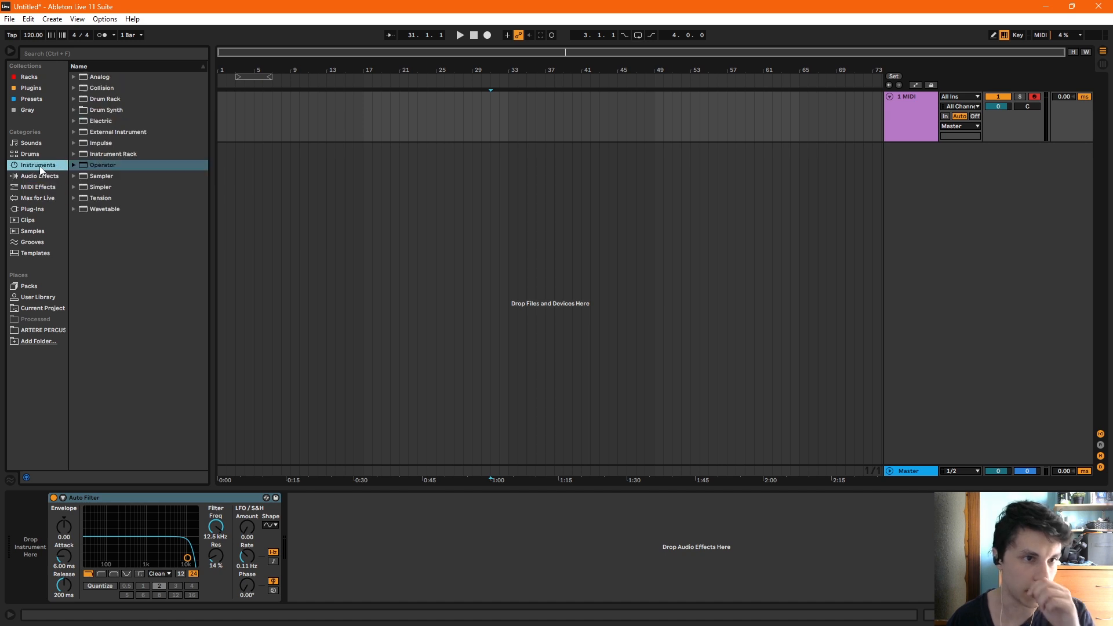
{"action": "left_click", "coordinate": [40, 165]}
{"action": "left_click_drag", "start_coordinate": [101, 120], "coordinate": [41, 518]}
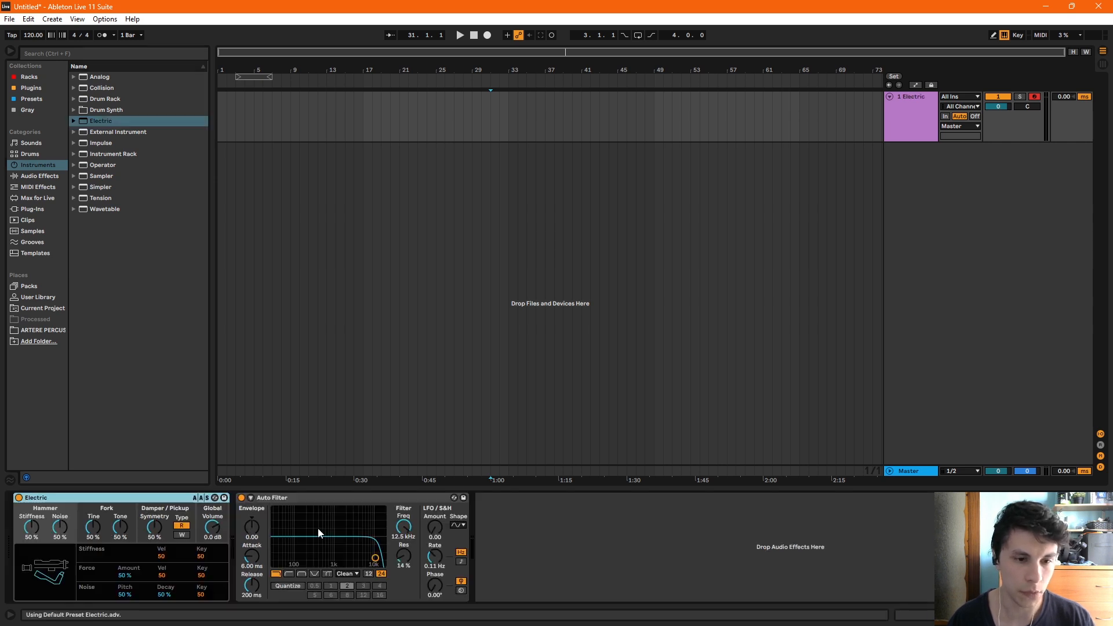
Step: Set the Auto Filter's low-pass cutoff frequency to 200 Hz
{"action": "left_click", "coordinate": [404, 531]}
{"action": "type", "text": "200"}
{"action": "key", "text": "Return"}
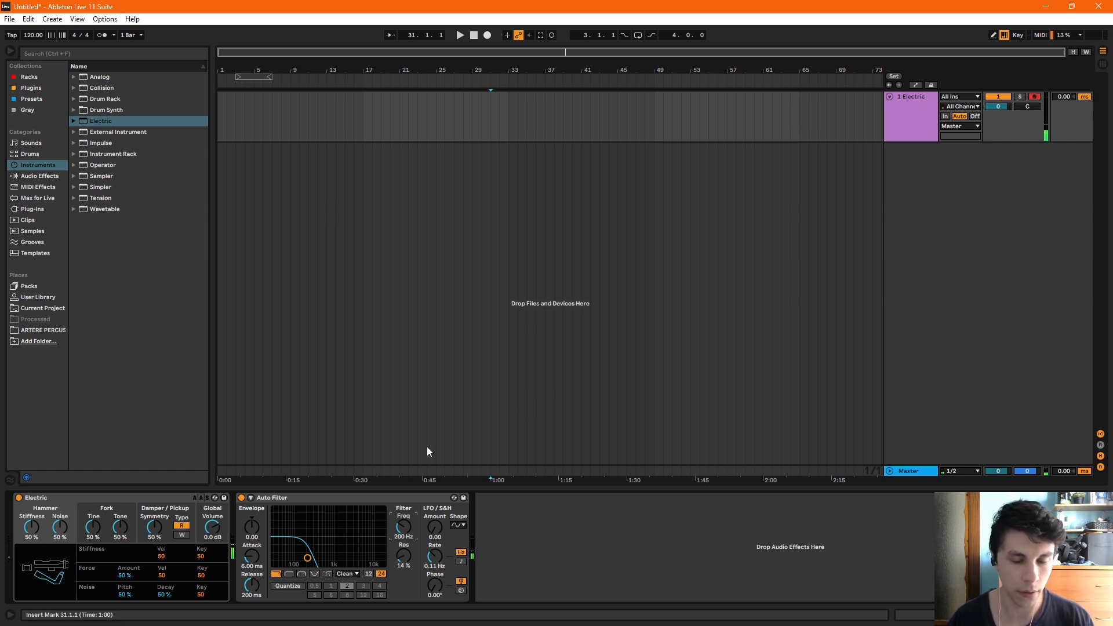
Step: Group the Auto Filter into an Audio Effect Rack and show the rack's chain list
{"action": "left_click", "coordinate": [340, 496]}
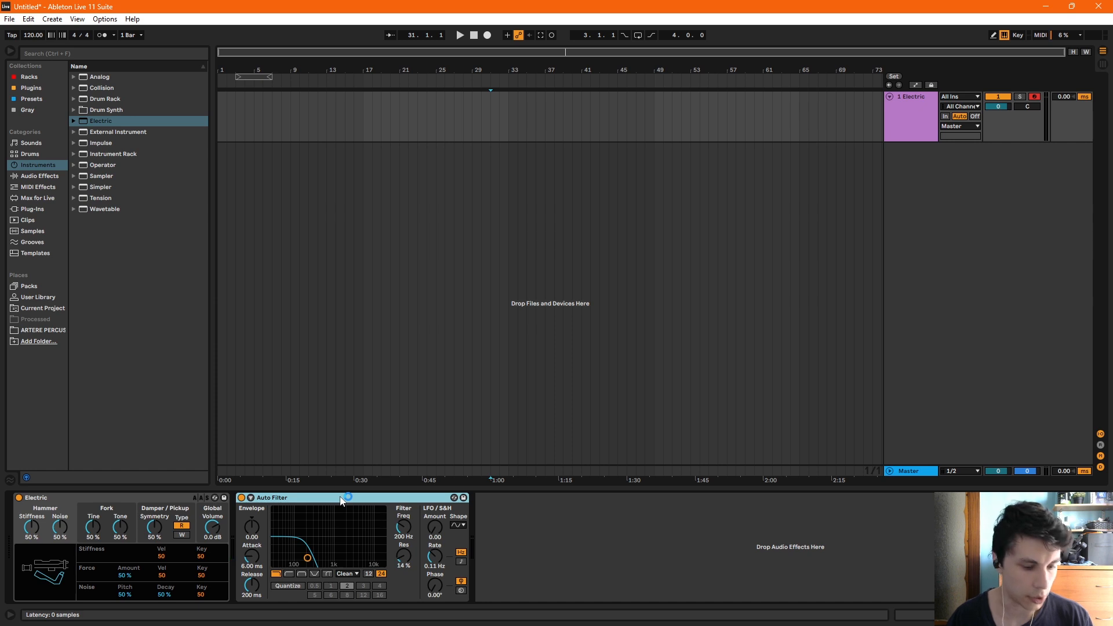
{"action": "key", "text": "ctrl+g"}
{"action": "left_click", "coordinate": [241, 535]}
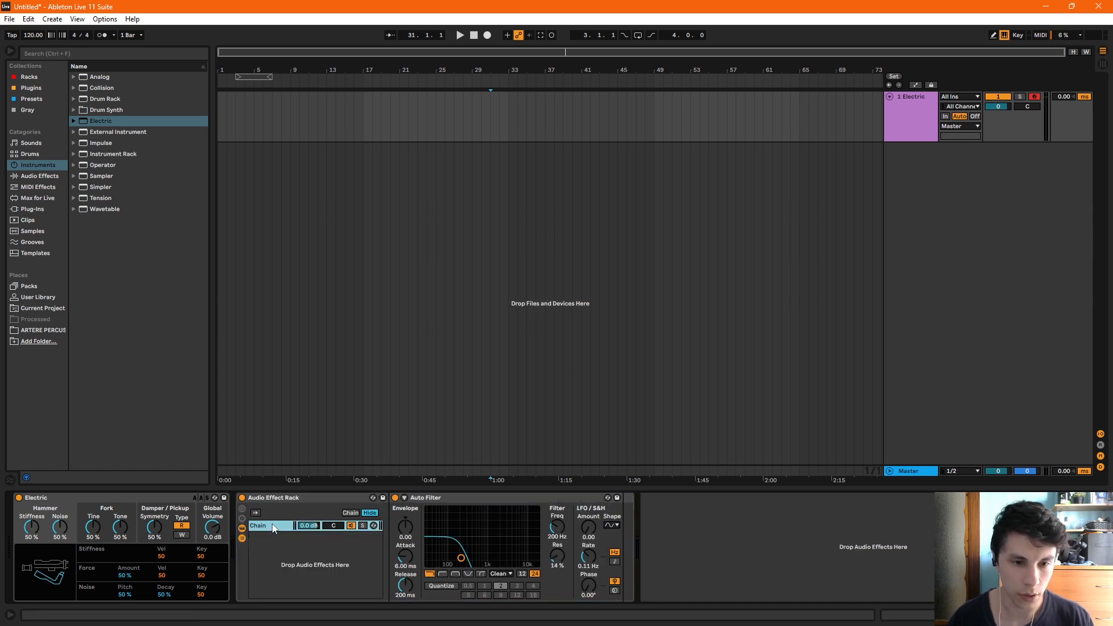
Step: Duplicate the rack's filter chain and switch the copy's Auto Filter to high-pass
{"action": "left_click", "coordinate": [272, 524]}
{"action": "key", "text": "ctrl+d"}
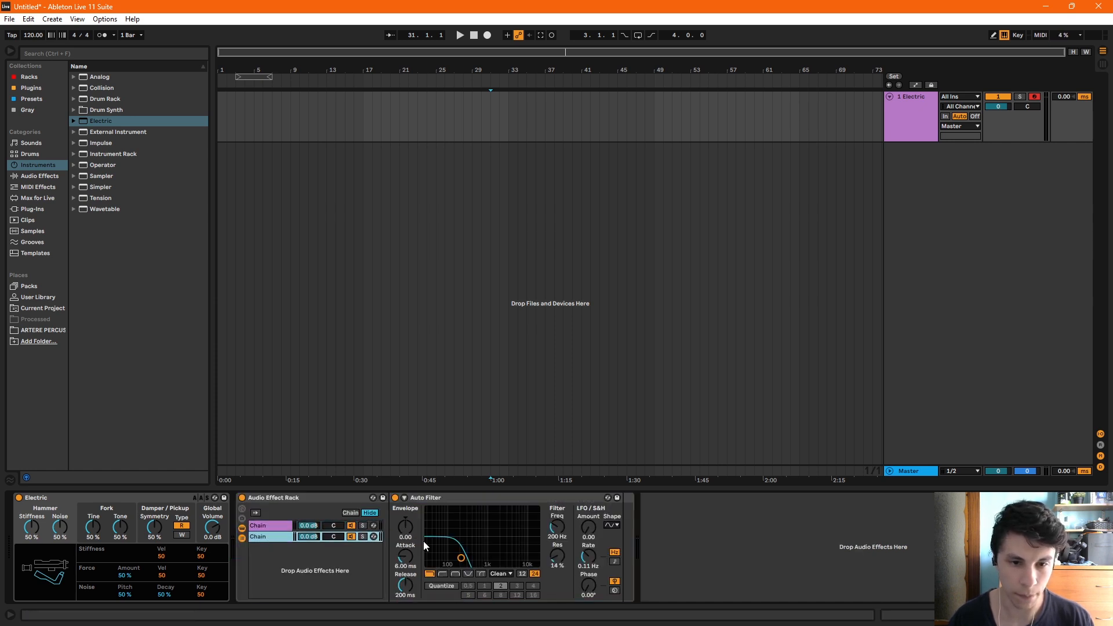
{"action": "left_click", "coordinate": [443, 574]}
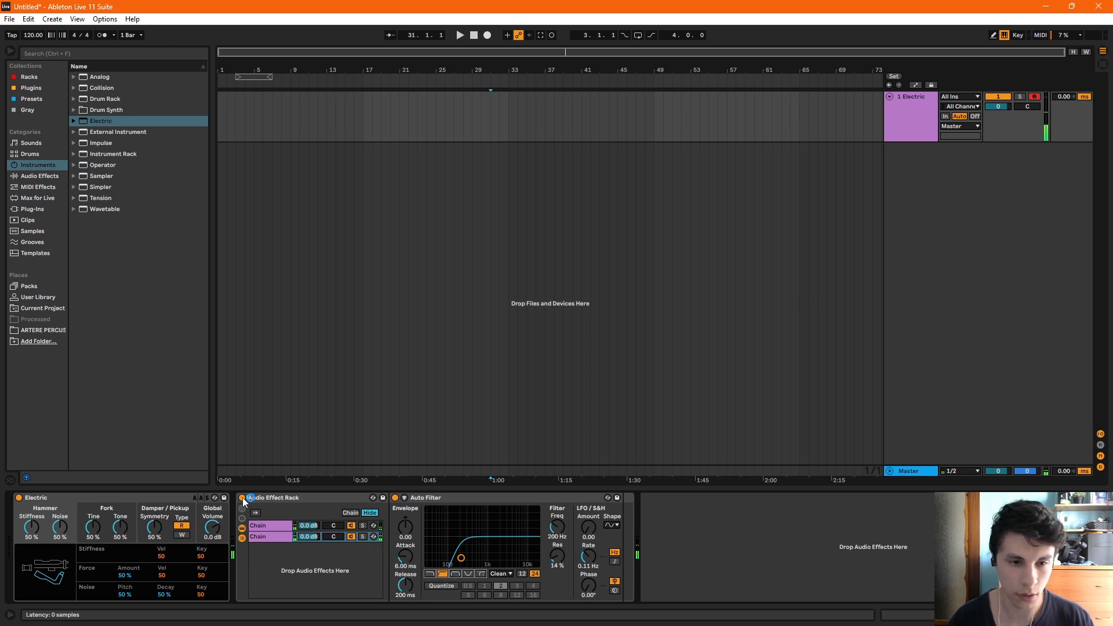
Step: Solo the low-pass chain and the high-pass chain in turn to compare them, and clear the solo
{"action": "left_click", "coordinate": [363, 526]}
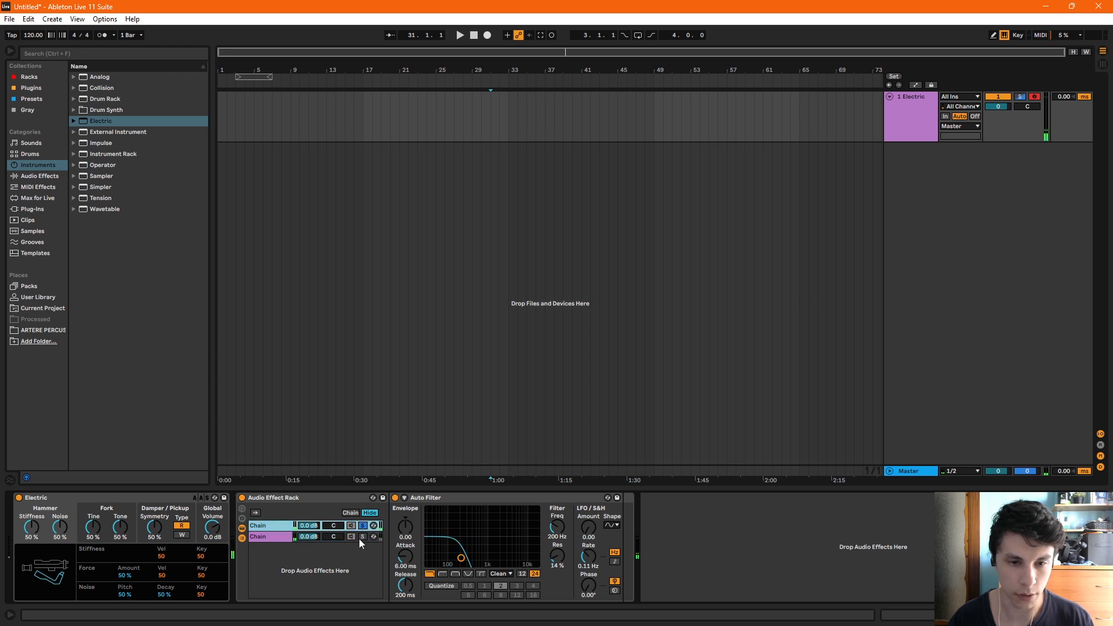
{"action": "left_click", "coordinate": [363, 537]}
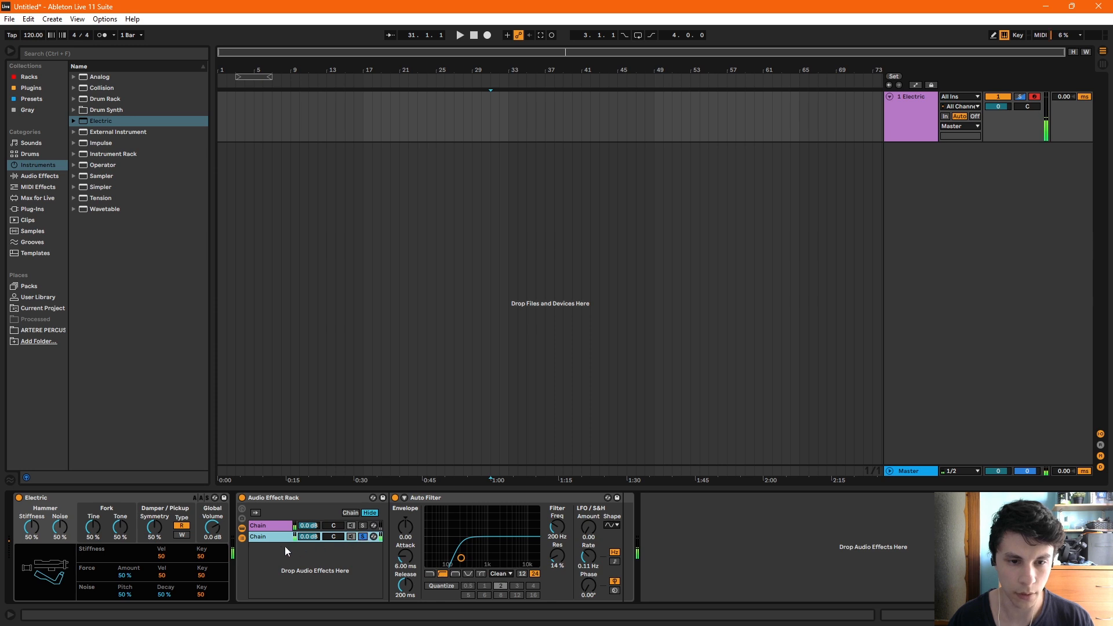
{"action": "left_click", "coordinate": [363, 537]}
Step: Add a Saturator to the low-pass chain with the Hard Curve type and 36 dB drive, and audition the chain soloed
{"action": "left_click", "coordinate": [48, 177]}
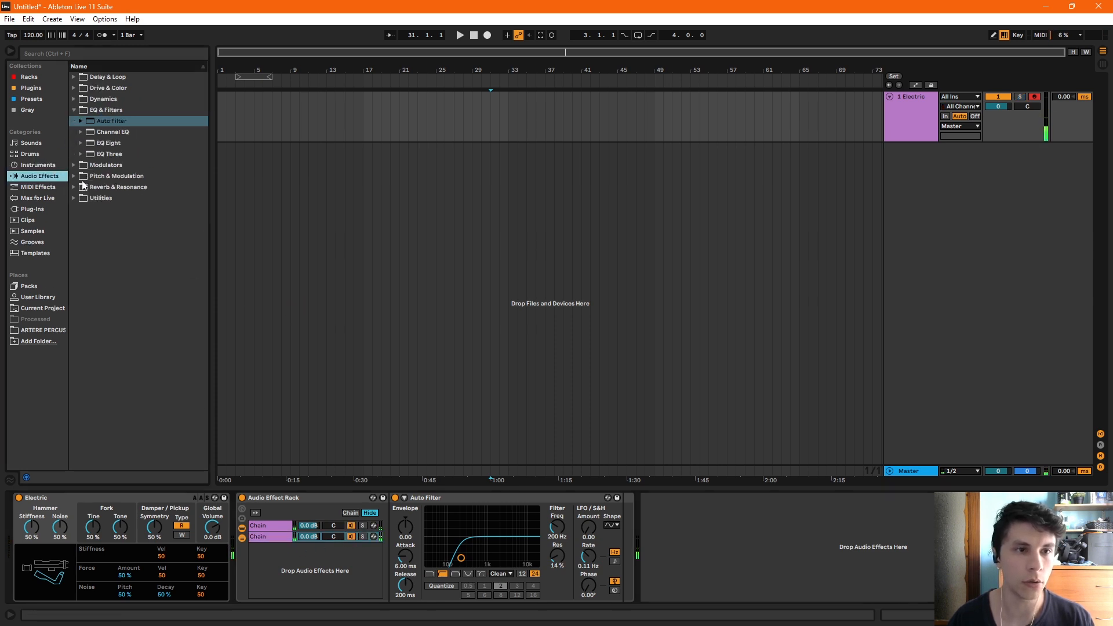
{"action": "left_click", "coordinate": [75, 88]}
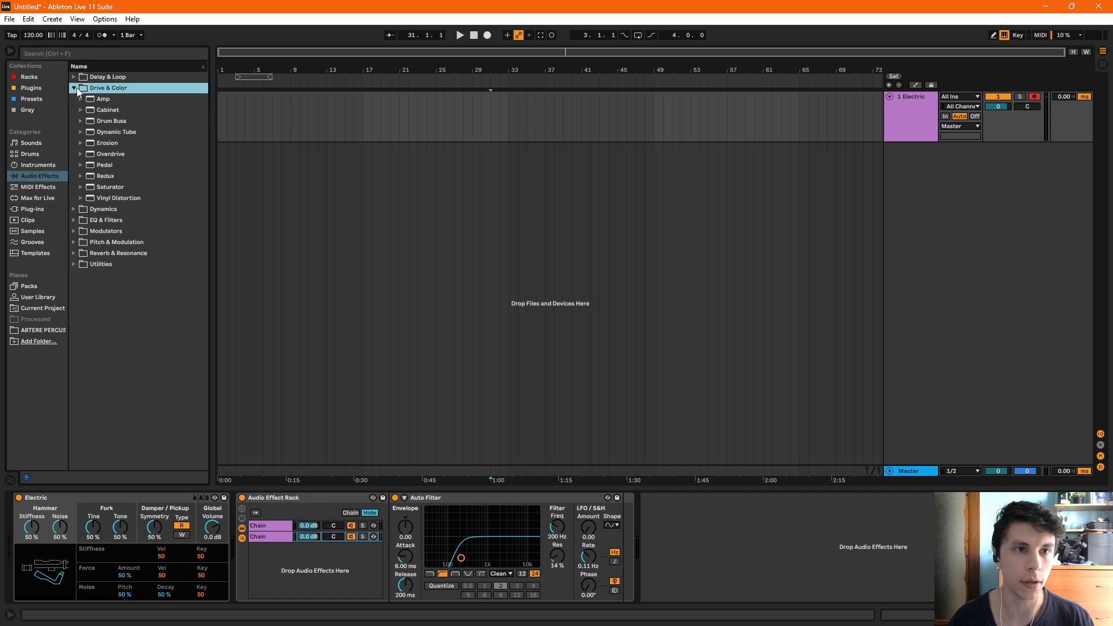
{"action": "left_click_drag", "start_coordinate": [101, 186], "coordinate": [287, 532]}
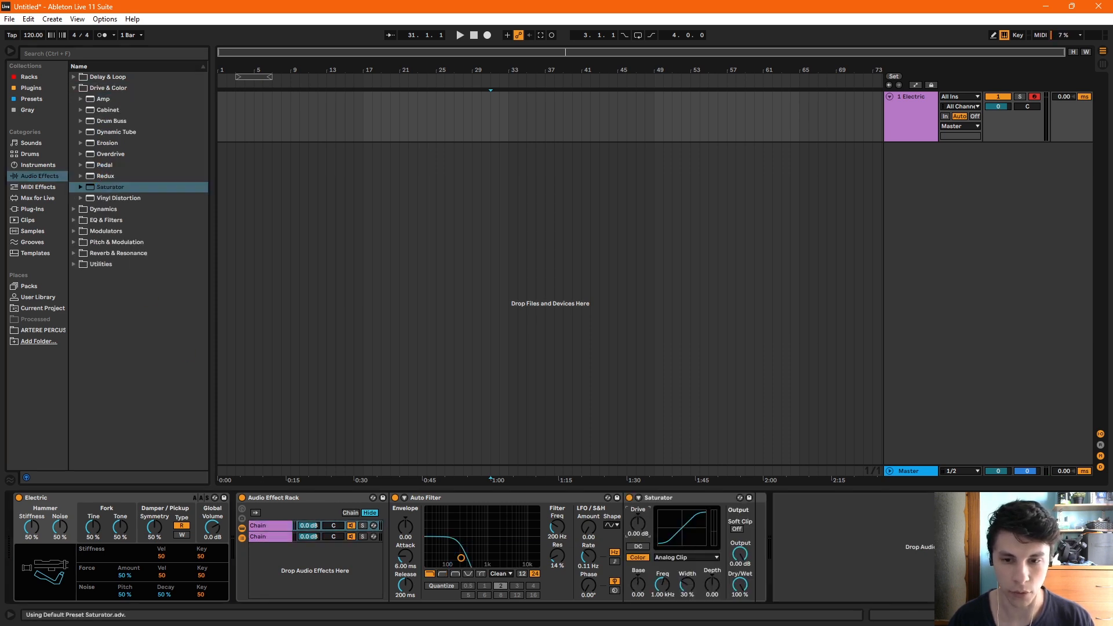
{"action": "left_click", "coordinate": [686, 557]}
{"action": "left_click", "coordinate": [676, 599]}
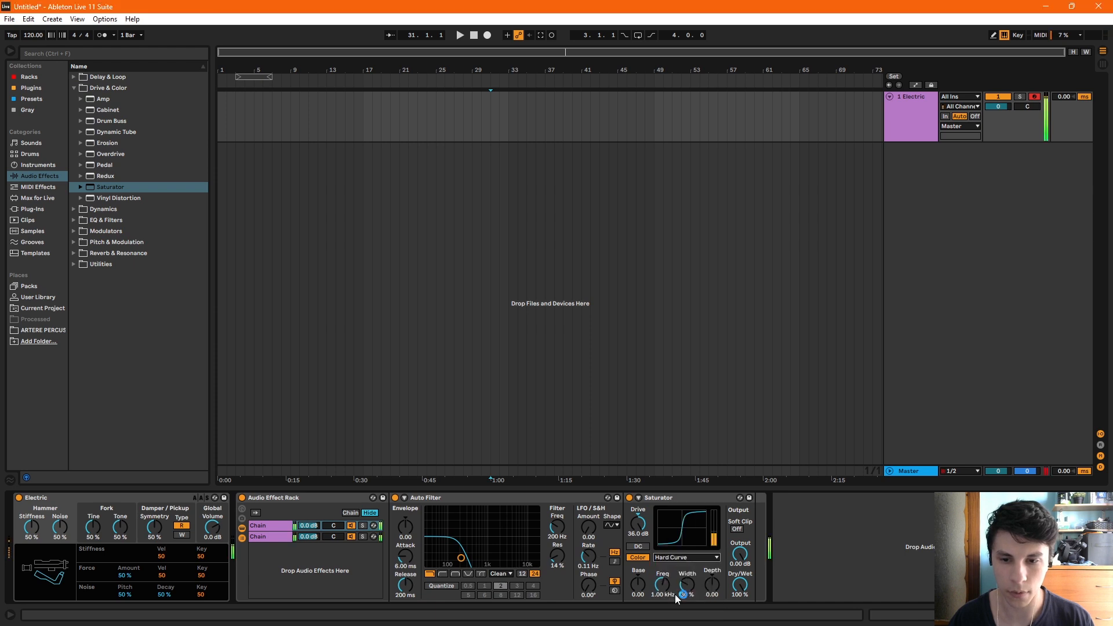
{"action": "left_click", "coordinate": [362, 526]}
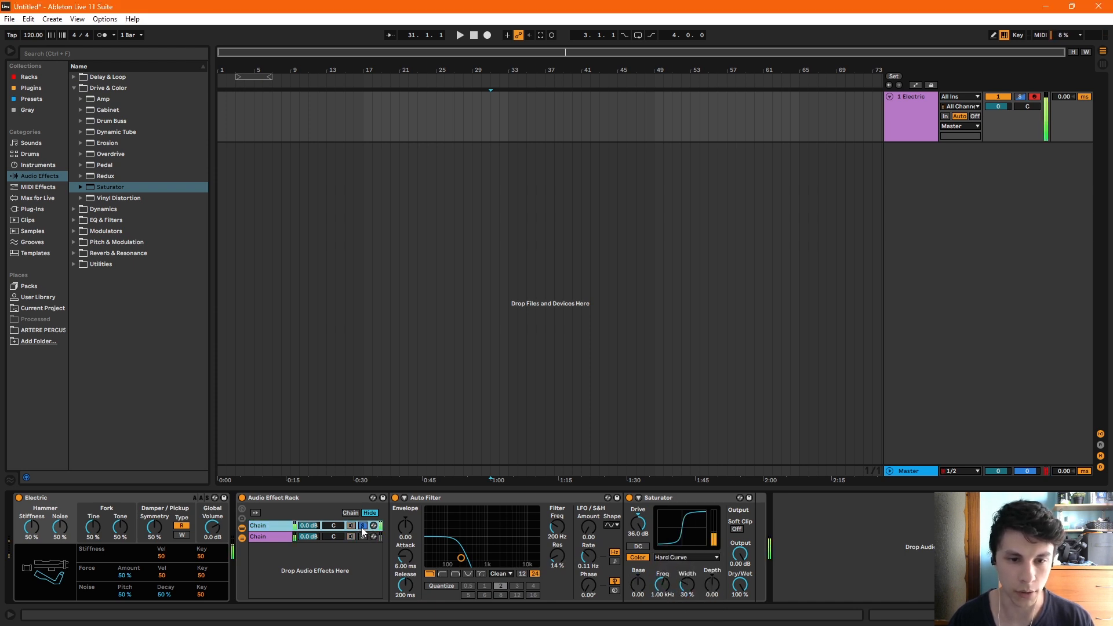
{"action": "key", "text": "z"}
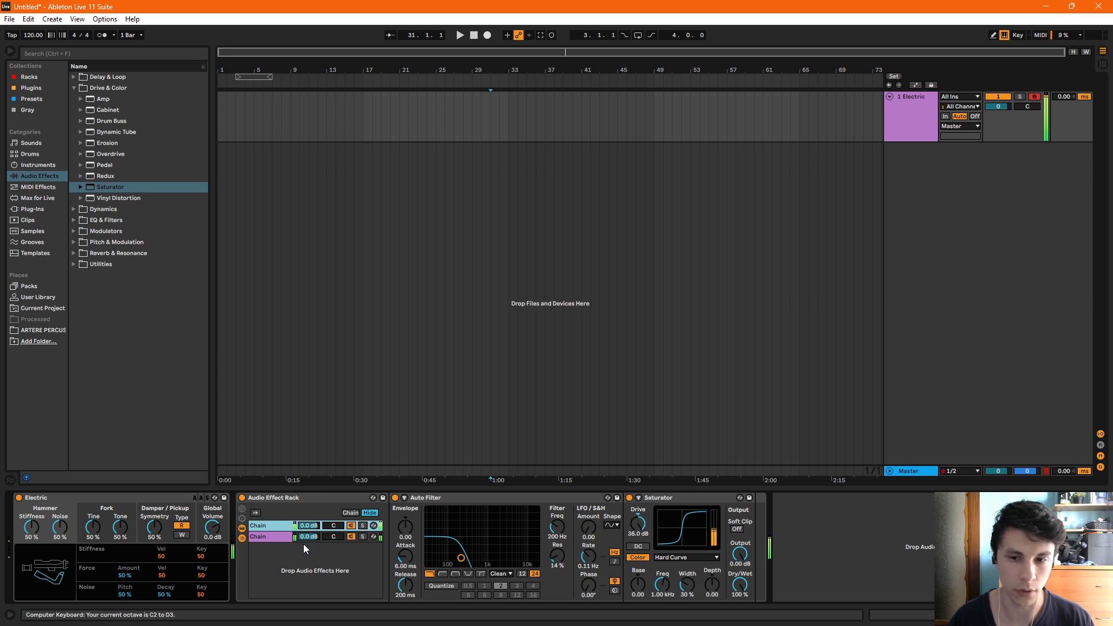
Step: Add the MCharmVerb reverb plugin to the rack's high-pass chain
{"action": "left_click", "coordinate": [42, 89]}
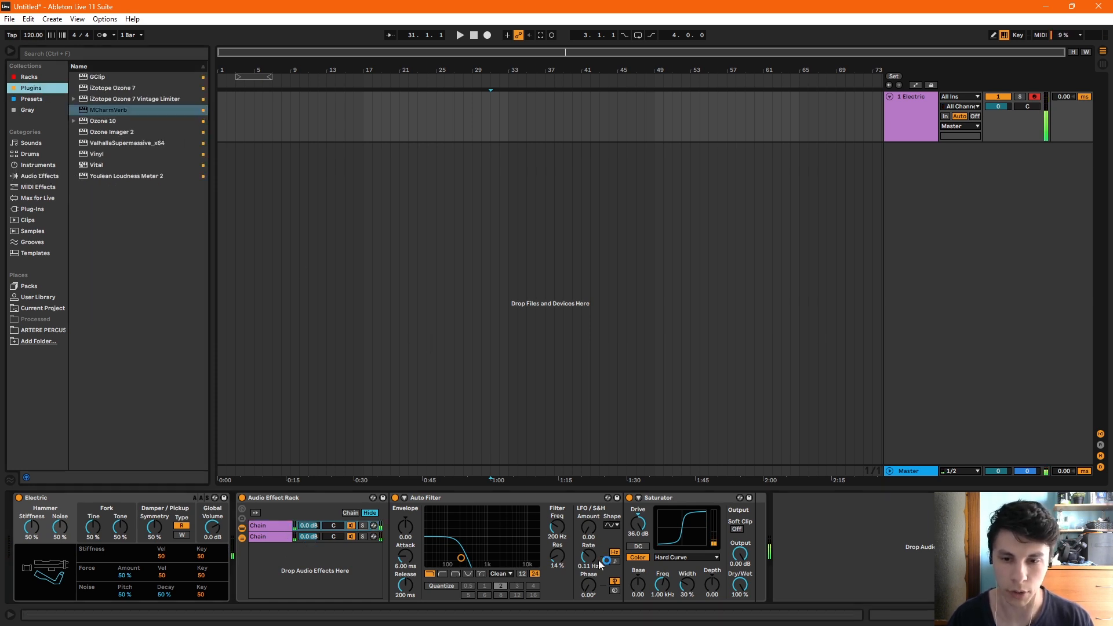
{"action": "left_click", "coordinate": [282, 536]}
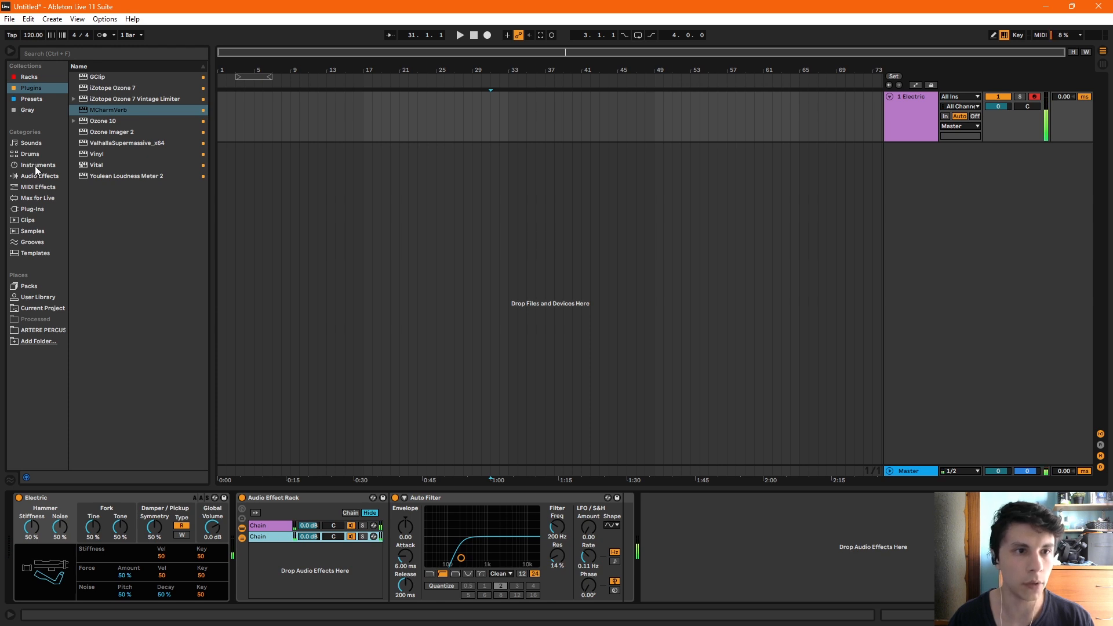
{"action": "left_click", "coordinate": [36, 166]}
{"action": "left_click", "coordinate": [57, 178]}
{"action": "left_click", "coordinate": [37, 87]}
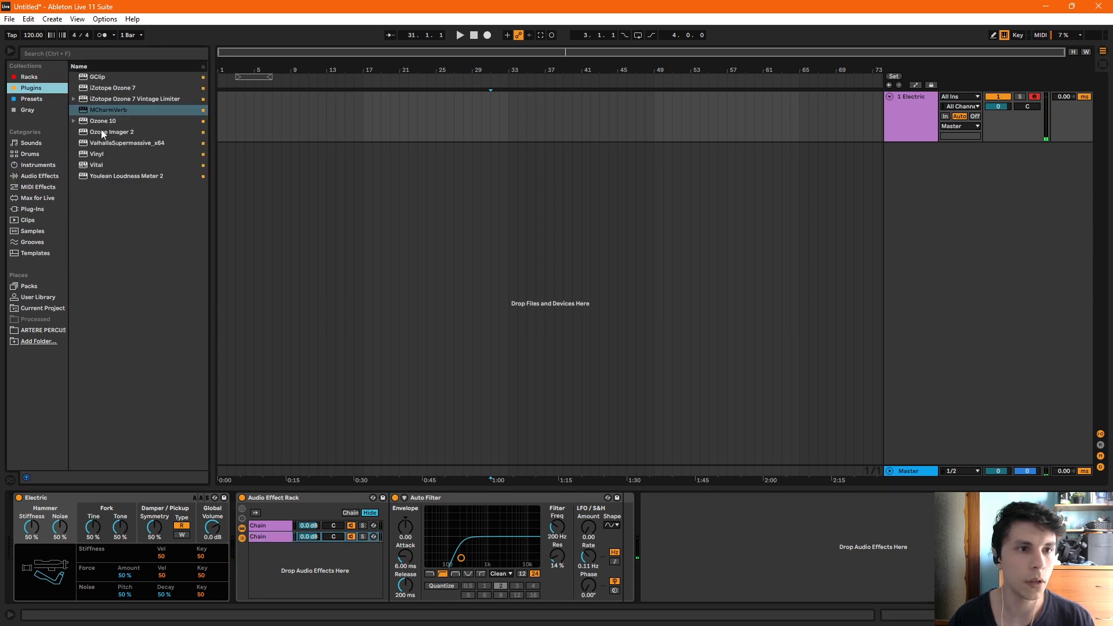
{"action": "left_click", "coordinate": [288, 538]}
{"action": "left_click_drag", "start_coordinate": [287, 538], "coordinate": [287, 538]}
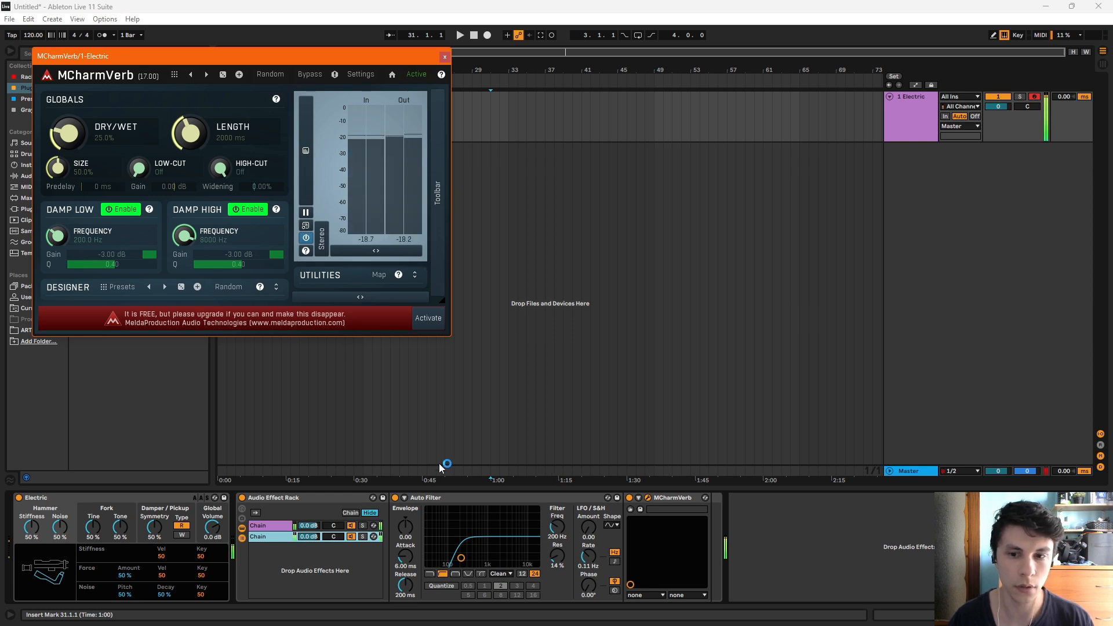
Step: Set MCharmVerb's dry/wet to about 49% and its length to about 8179 ms, close its window and return to the low-pass chain
{"action": "left_click_drag", "start_coordinate": [68, 133], "coordinate": [68, 116]}
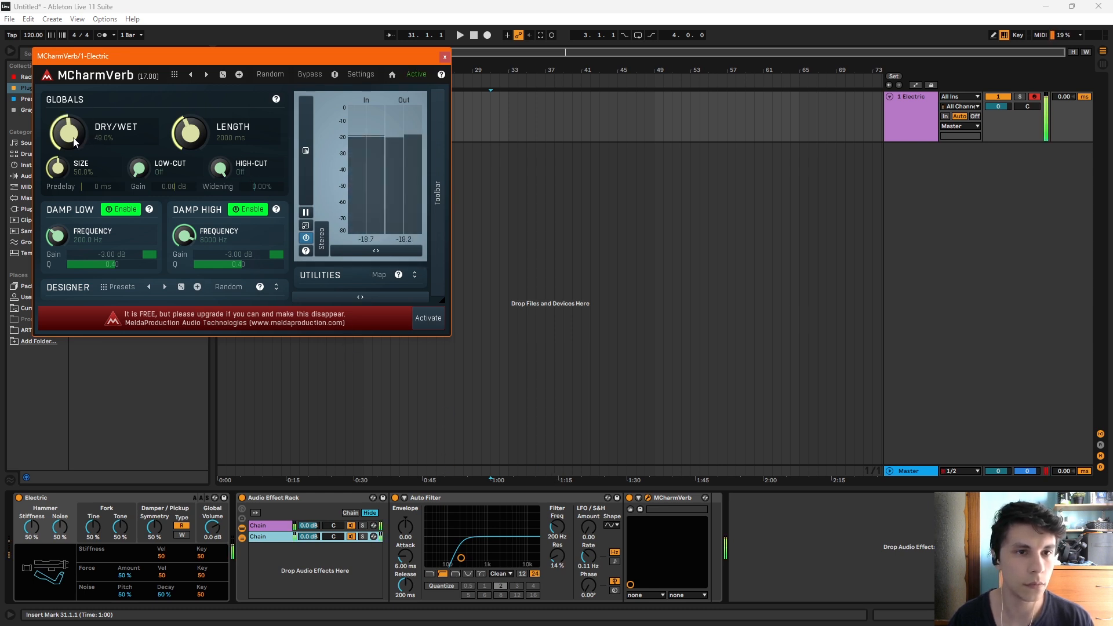
{"action": "left_click_drag", "start_coordinate": [190, 132], "coordinate": [190, 110]}
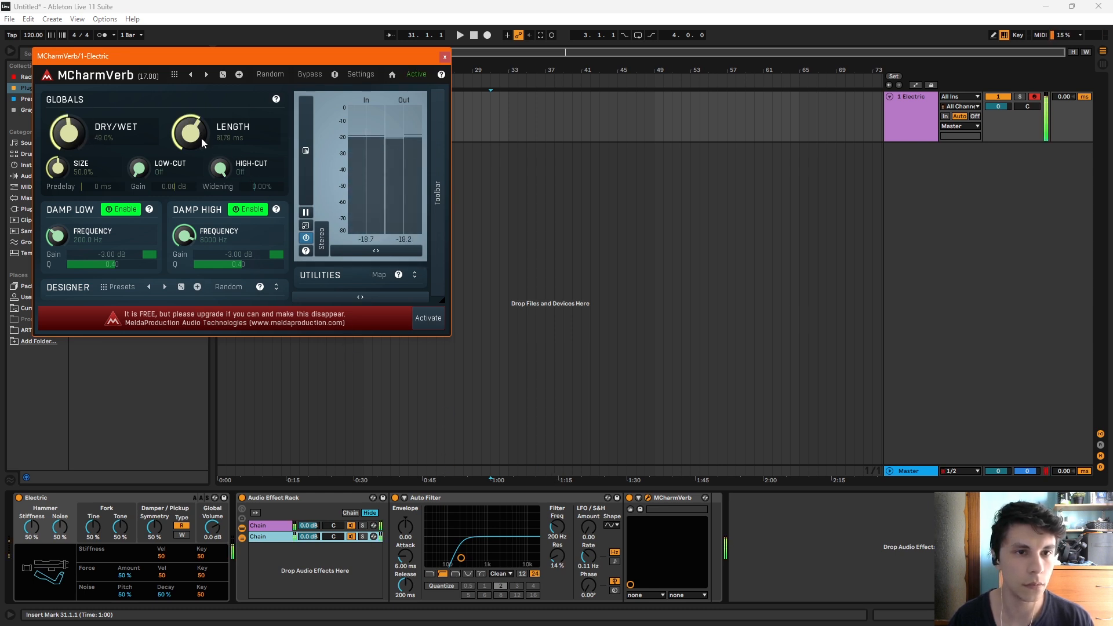
{"action": "left_click", "coordinate": [445, 56]}
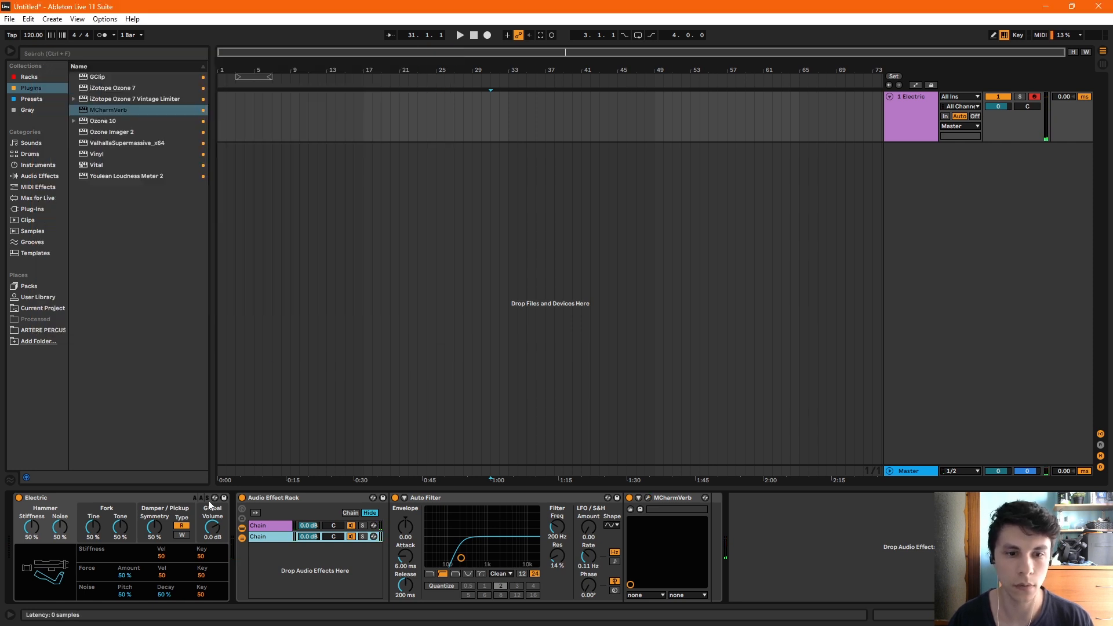
{"action": "left_click", "coordinate": [268, 525]}
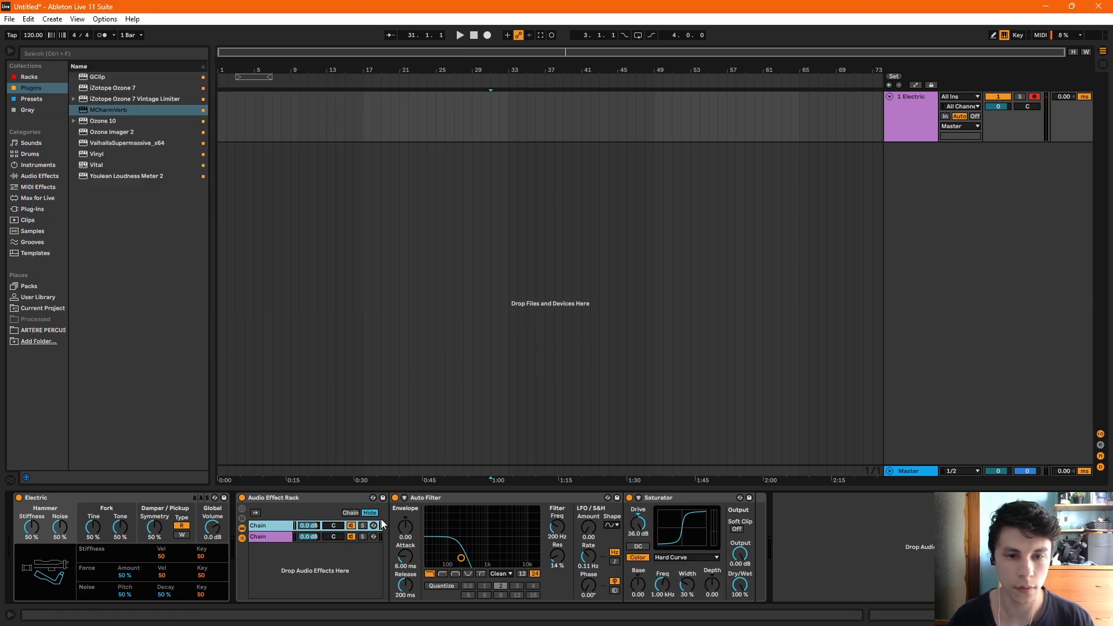
{"action": "mouse_move", "coordinate": [308, 525]}
{"action": "left_mouse_down"}
{"action": "mouse_move", "coordinate": [308, 551]}
{"action": "mouse_move", "coordinate": [305, 532]}
{"action": "left_mouse_up"}
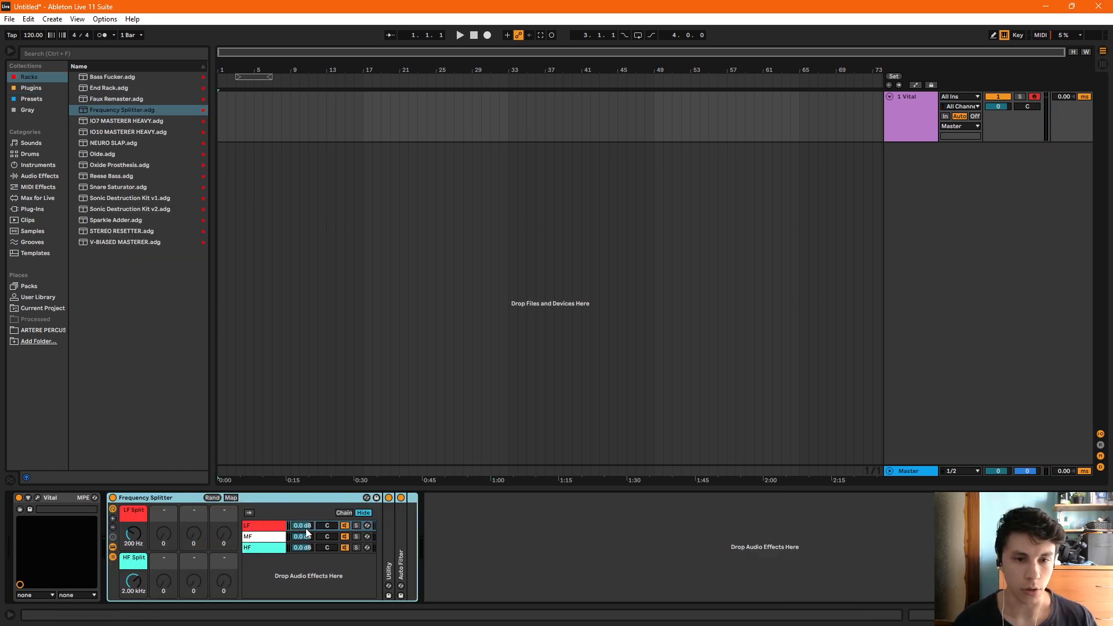
Step: Solo the LF, MF and HF chains of the Frequency Splitter rack in turn to hear each band
{"action": "left_click", "coordinate": [354, 526]}
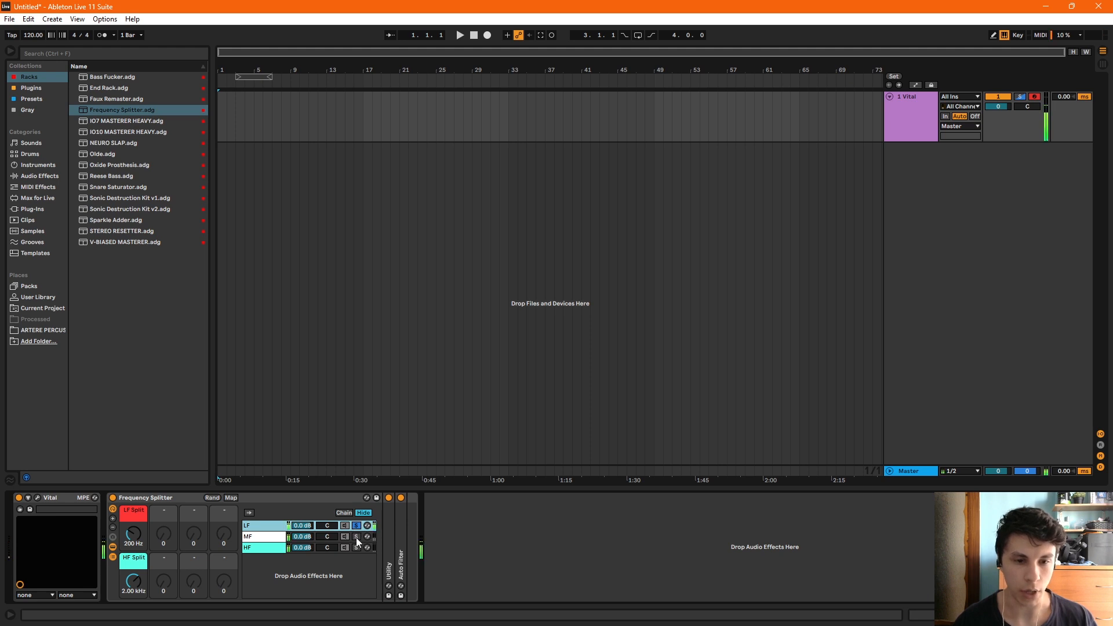
{"action": "left_click", "coordinate": [356, 537]}
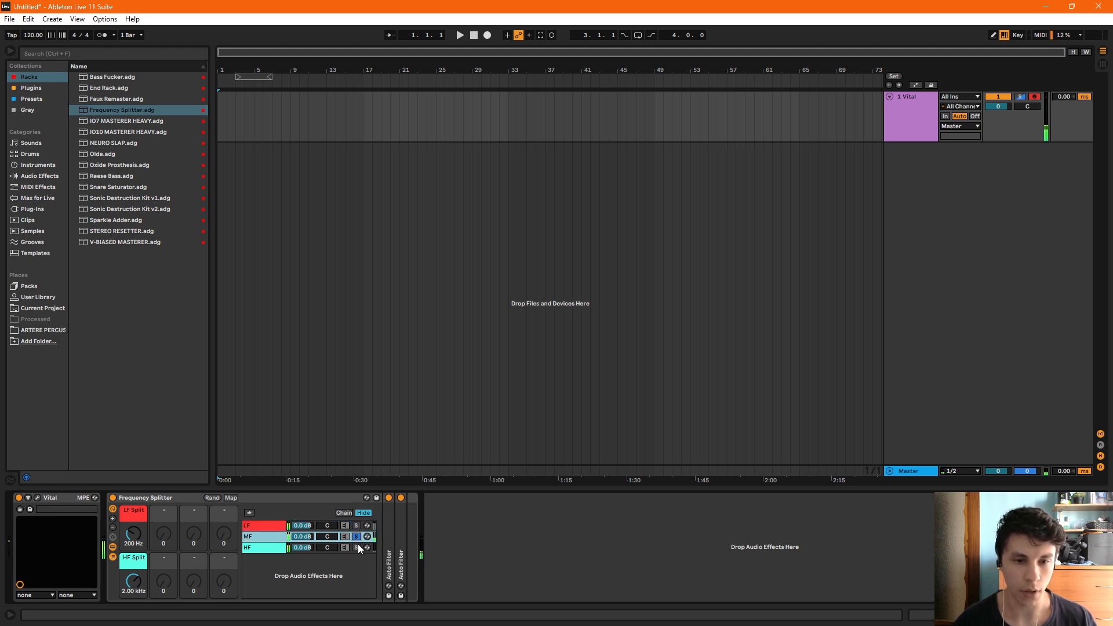
{"action": "left_click", "coordinate": [356, 548]}
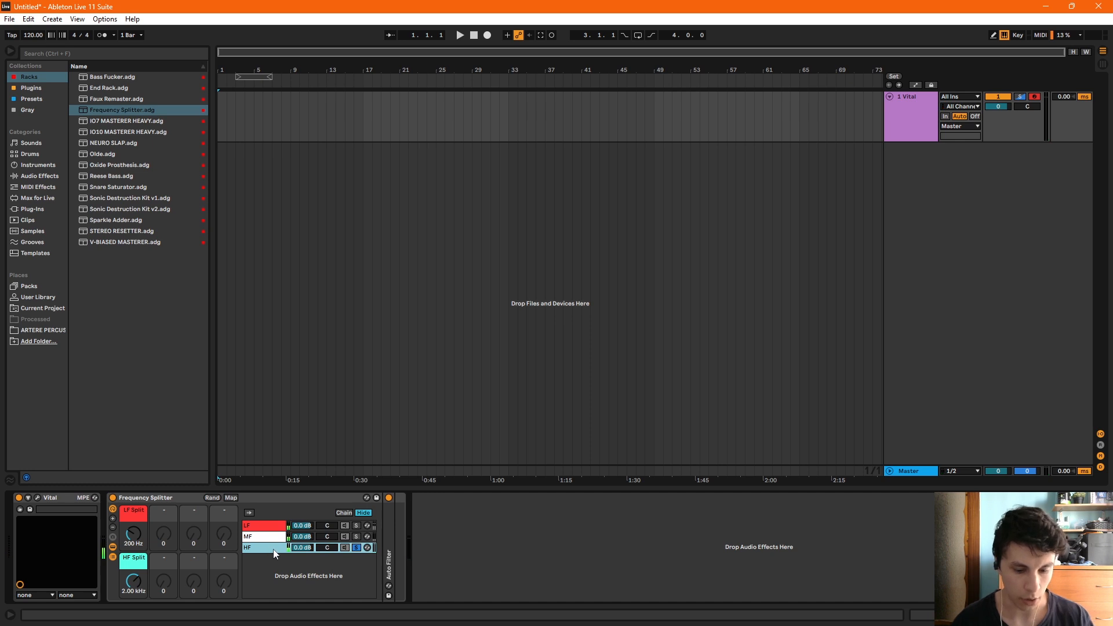
Step: Delete the HF chain from the Frequency Splitter rack, and solo the LF and MF chains in turn
{"action": "key", "text": "Delete"}
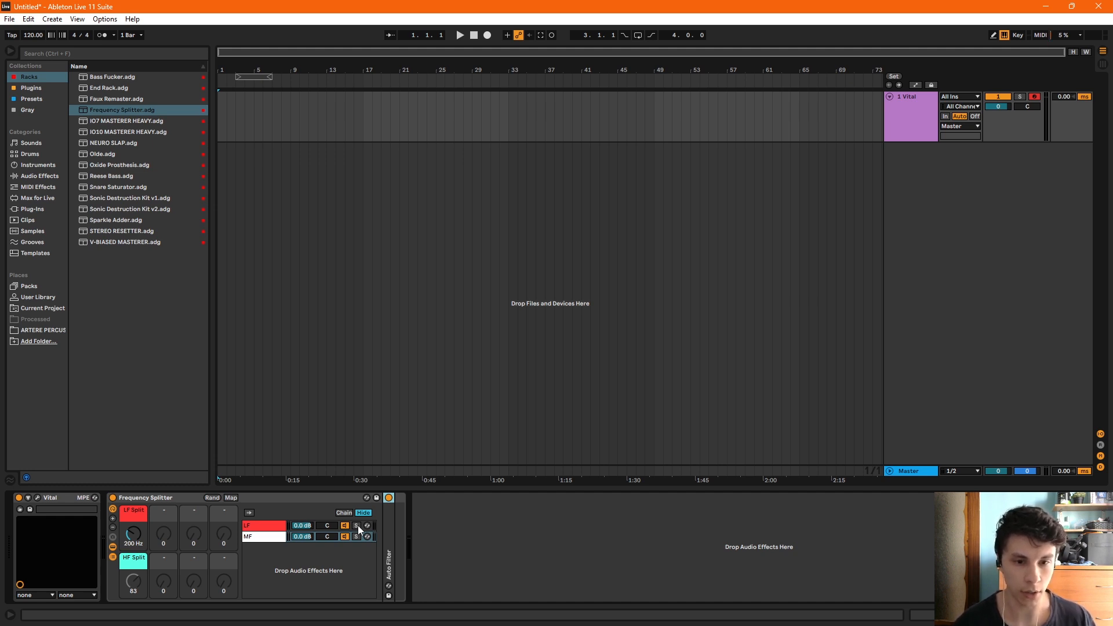
{"action": "left_click", "coordinate": [269, 539]}
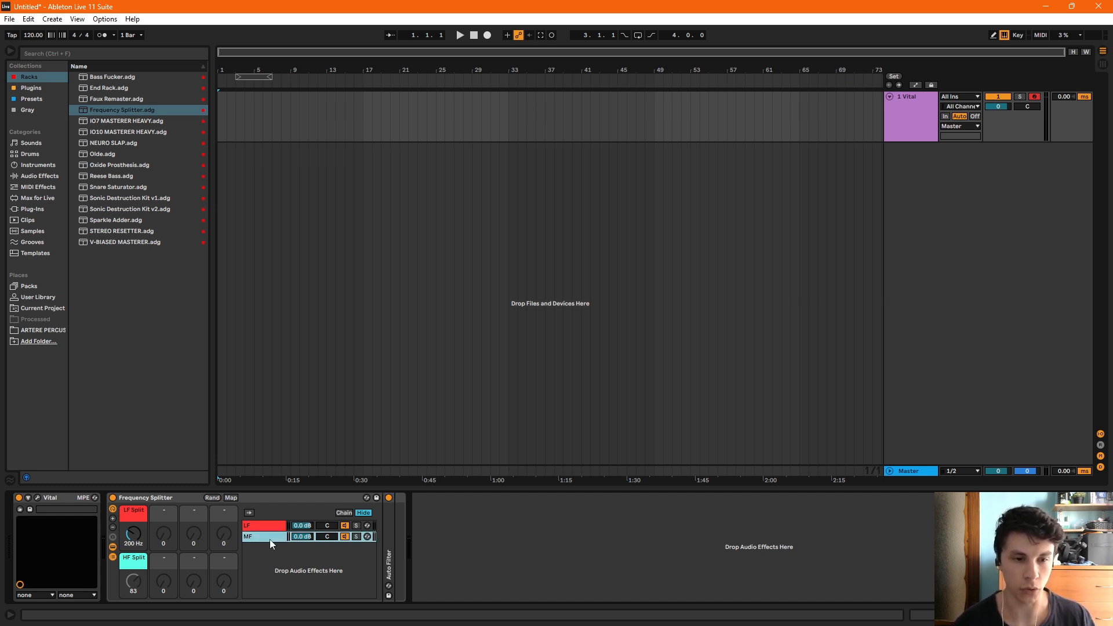
{"action": "left_click", "coordinate": [356, 526]}
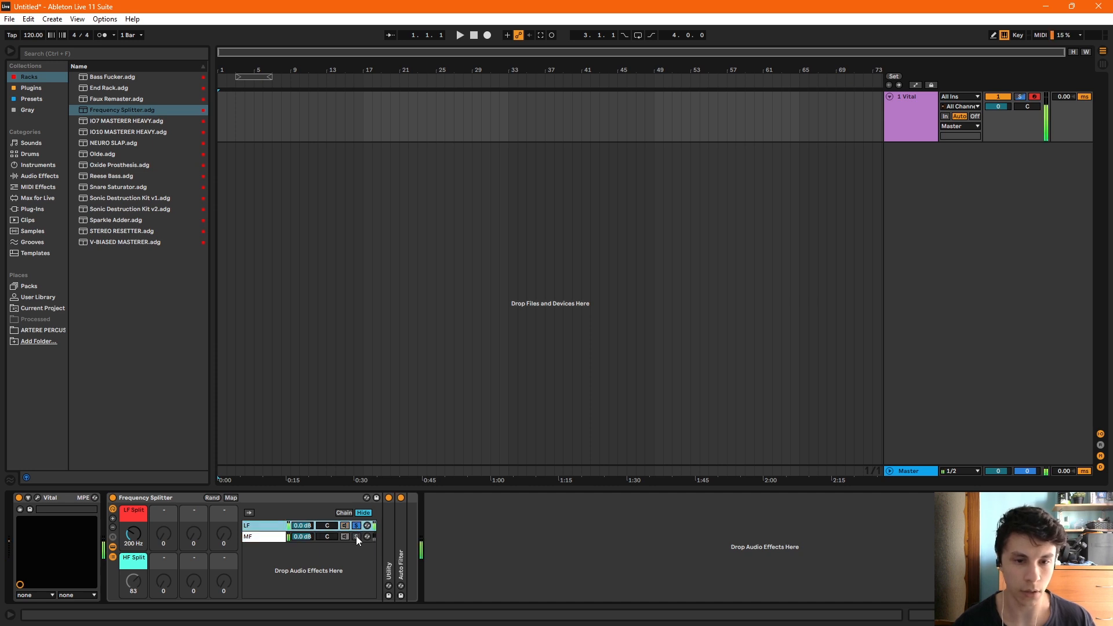
{"action": "left_click", "coordinate": [356, 537]}
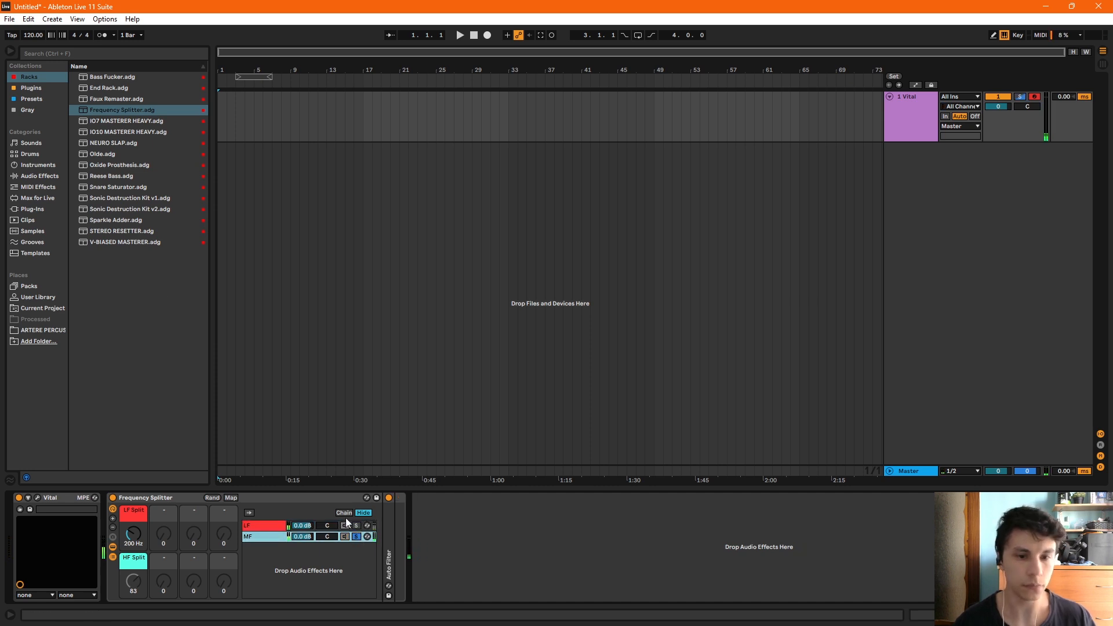
Step: Add a Vocoder after the Auto Filter in the MF chain
{"action": "left_click", "coordinate": [40, 177]}
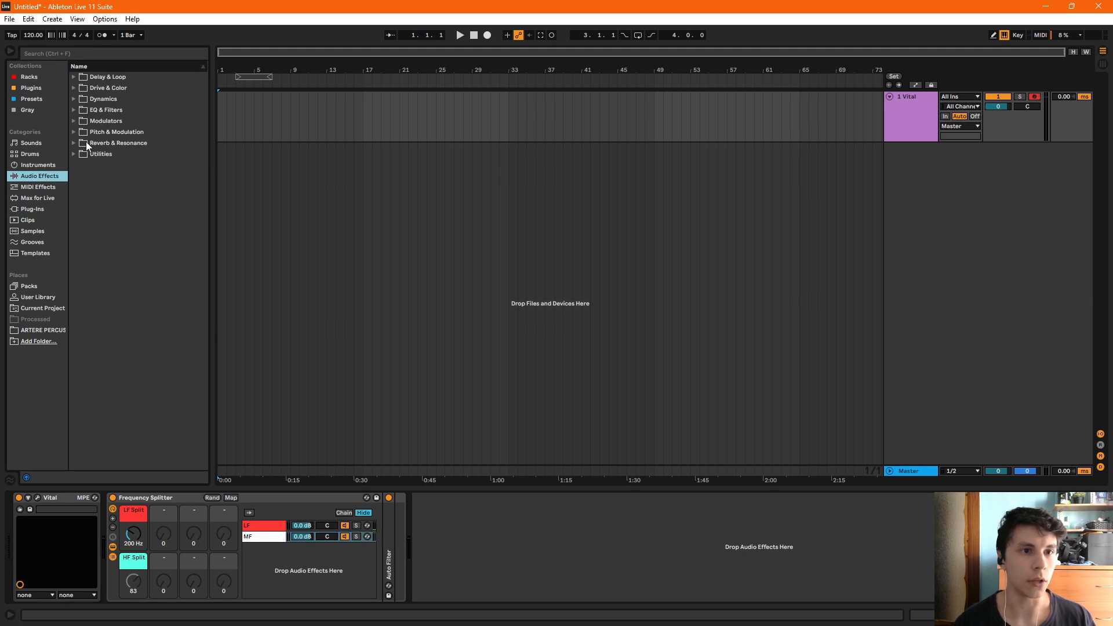
{"action": "left_click", "coordinate": [75, 143]}
{"action": "left_click_drag", "start_coordinate": [108, 209], "coordinate": [494, 558]}
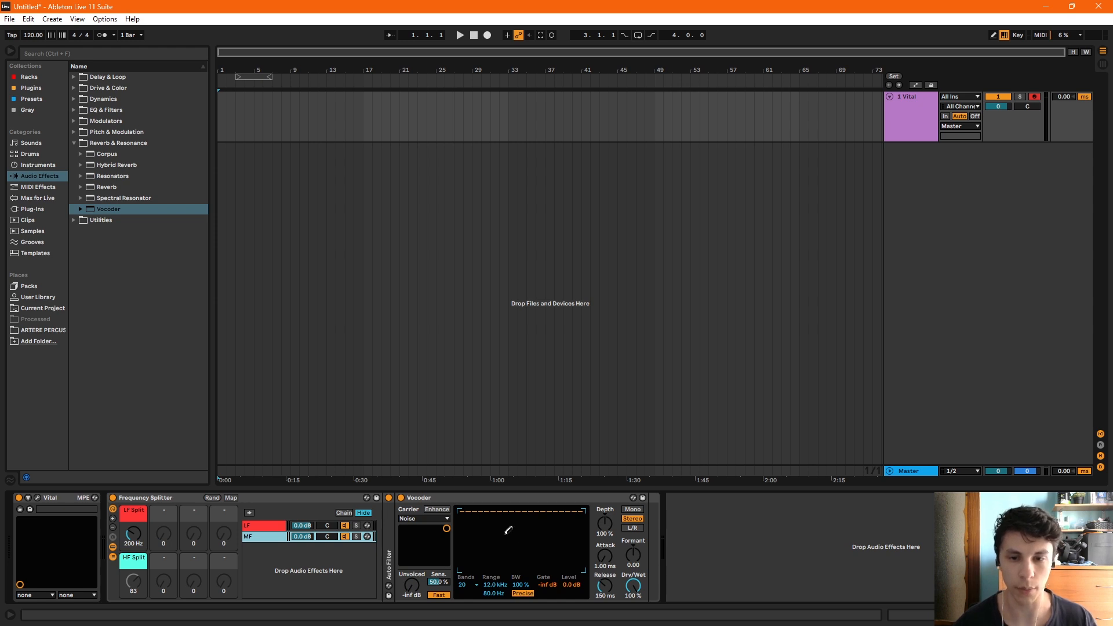
Step: Set the Vocoder's release to 10 ms, its frequency range to 200 Hz–18 kHz and its number of bands to 4
{"action": "left_click_drag", "start_coordinate": [604, 591], "coordinate": [604, 614]}
{"action": "left_click_drag", "start_coordinate": [607, 525], "coordinate": [606, 557]}
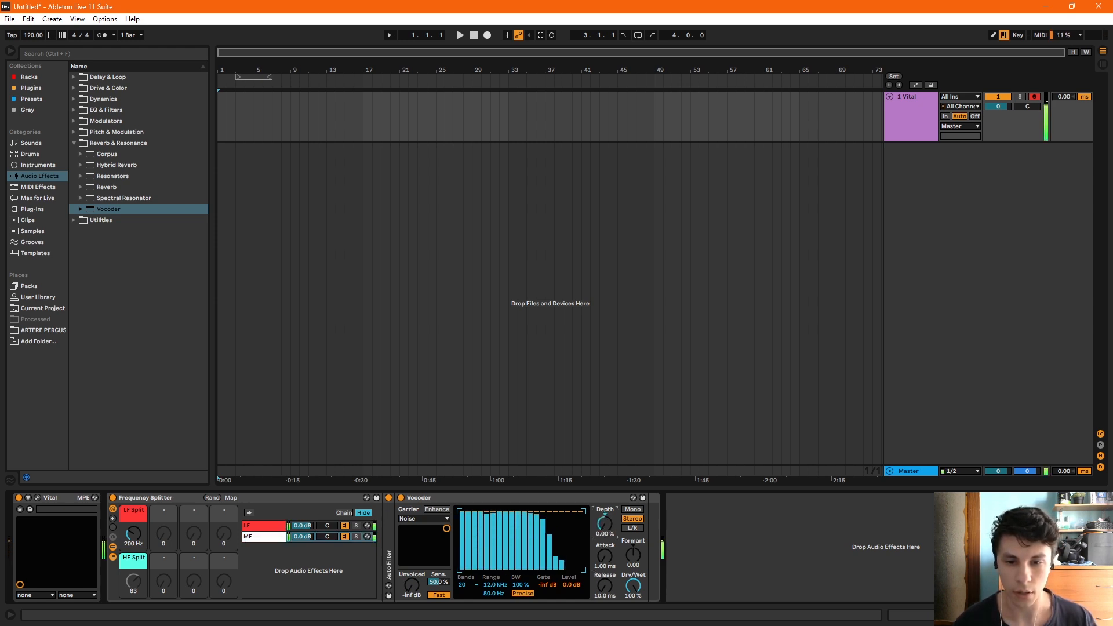
{"action": "double_click", "coordinate": [608, 525]}
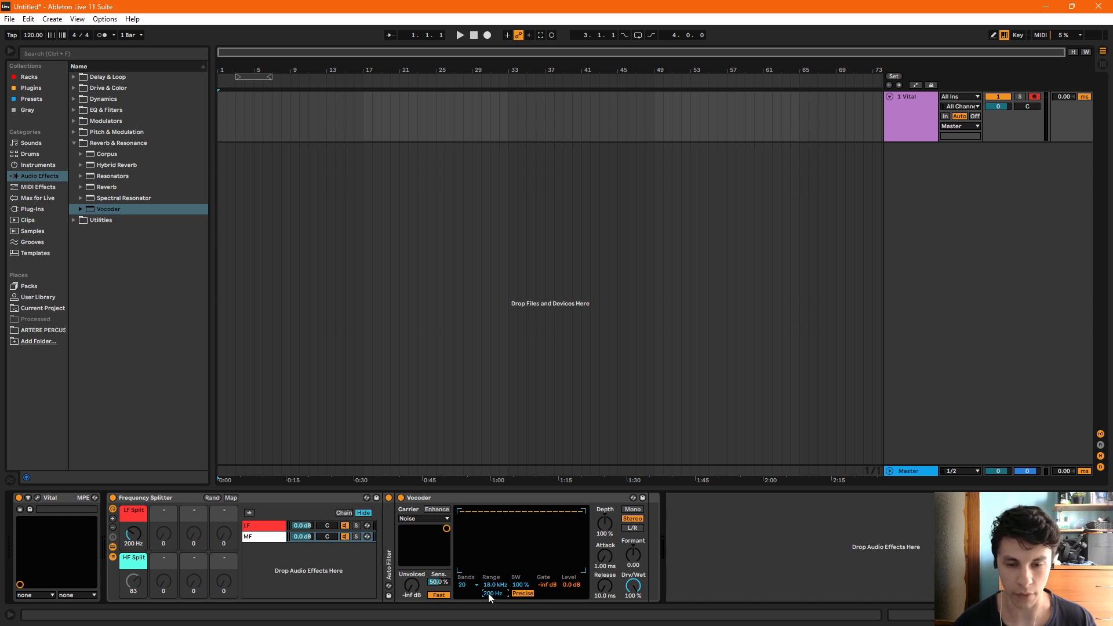
{"action": "left_click", "coordinate": [474, 585]}
{"action": "left_click", "coordinate": [466, 513]}
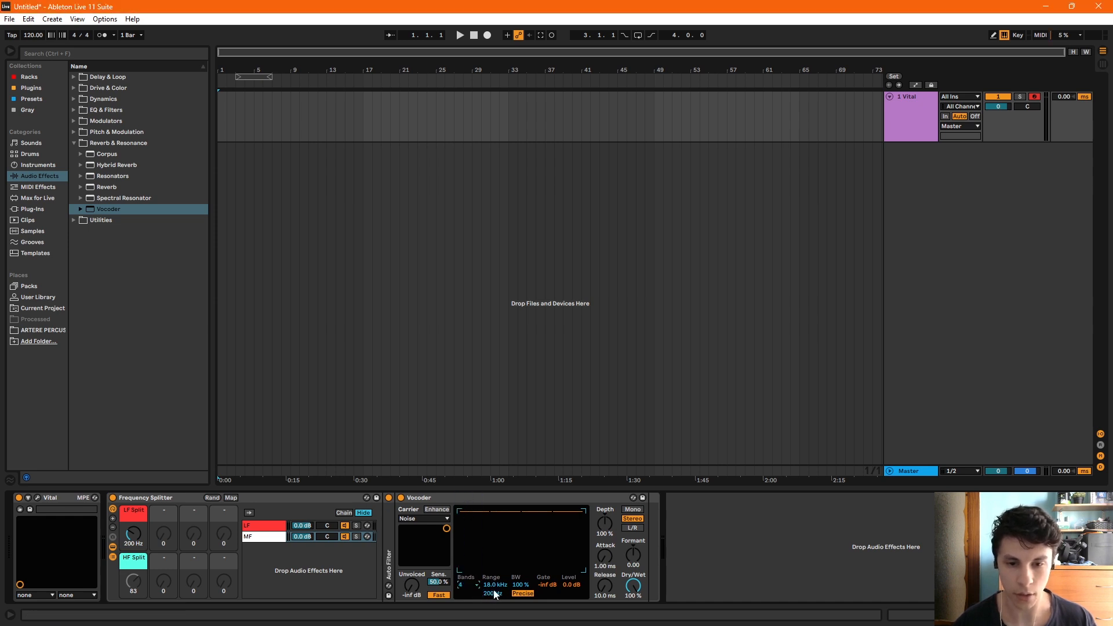
{"action": "key", "text": "a"}
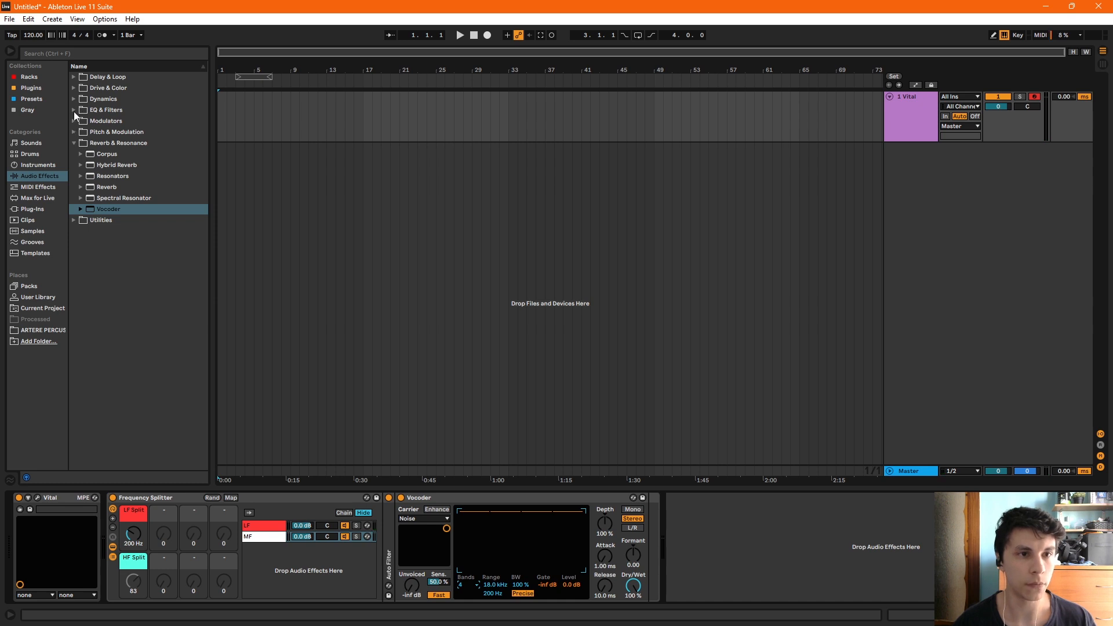
Step: Add a Saturator with the Hard Curve type after the Vocoder in the MF chain and try its drive at 36 dB
{"action": "left_click", "coordinate": [105, 88]}
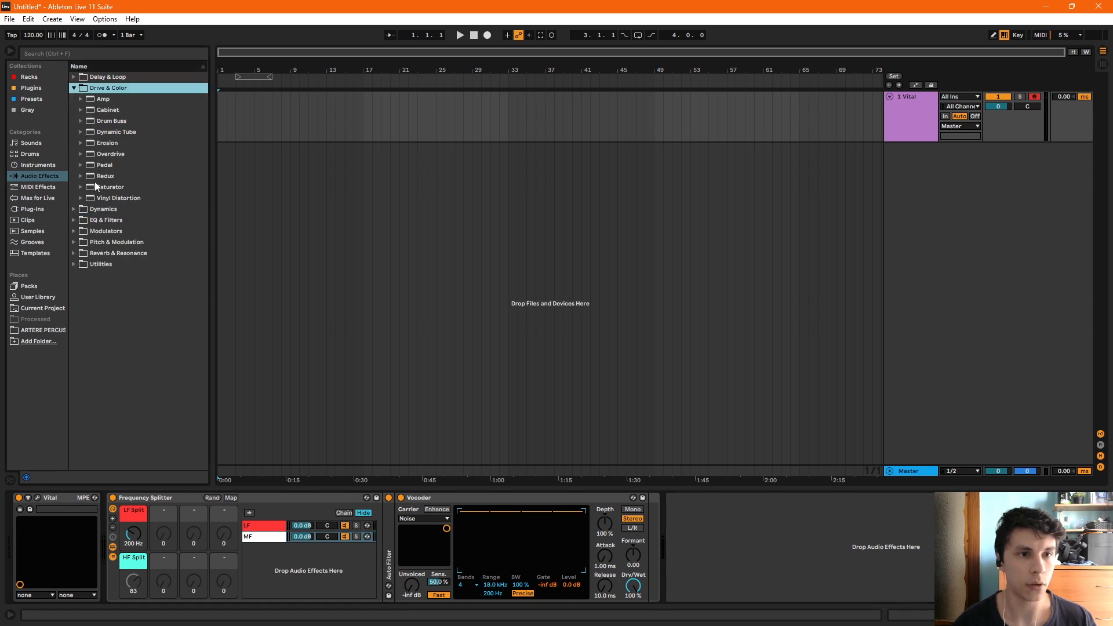
{"action": "left_click_drag", "start_coordinate": [97, 186], "coordinate": [273, 537]}
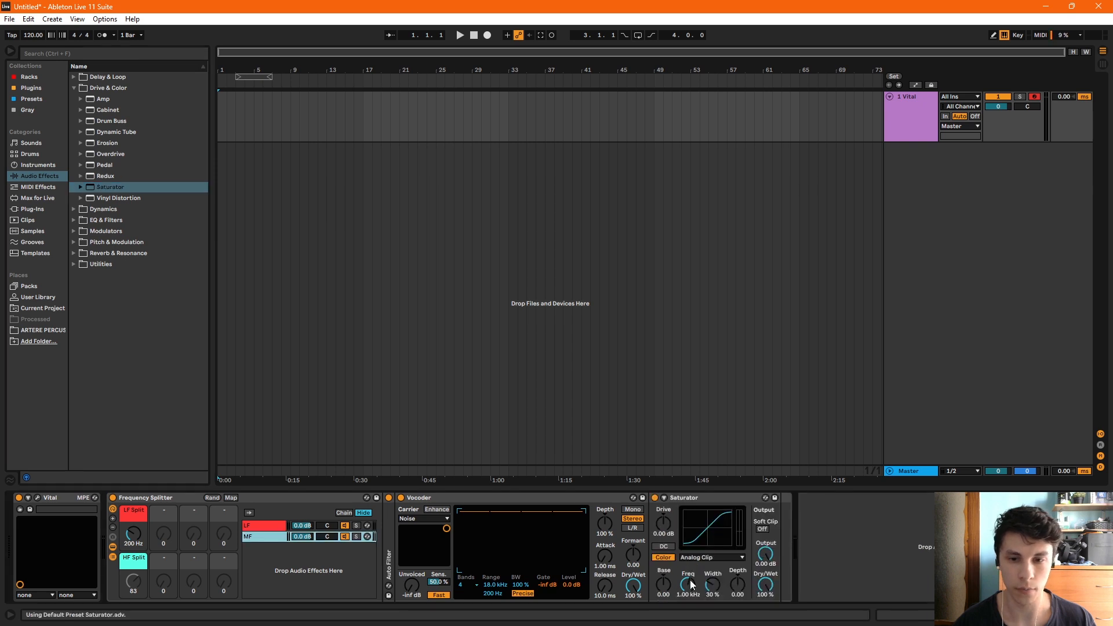
{"action": "left_click", "coordinate": [694, 559]}
{"action": "left_click", "coordinate": [702, 592]}
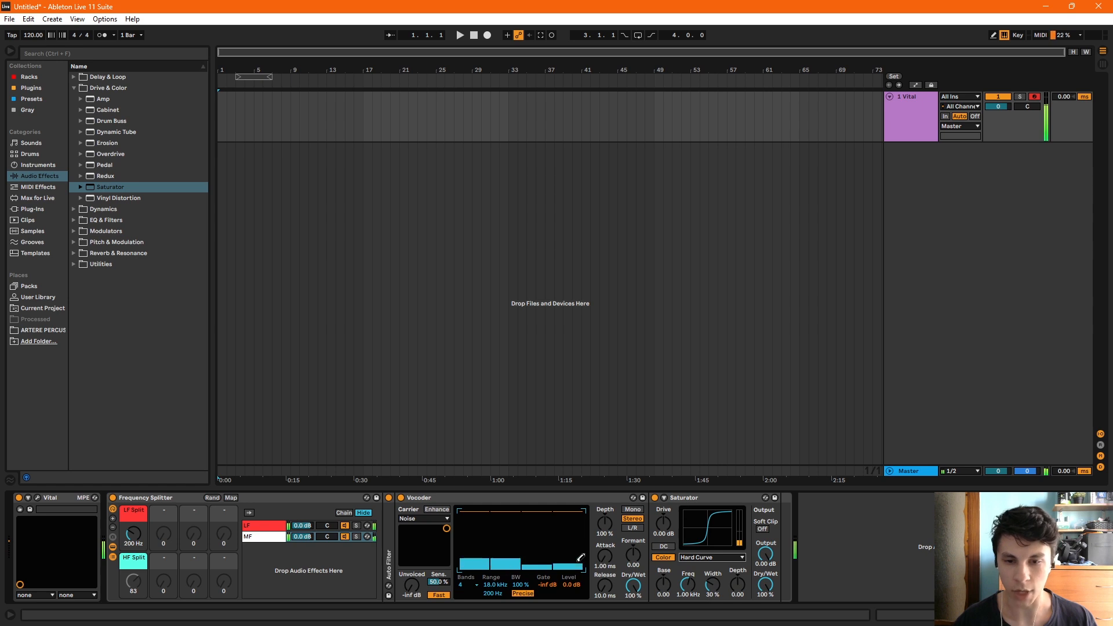
{"action": "left_click", "coordinate": [666, 527]}
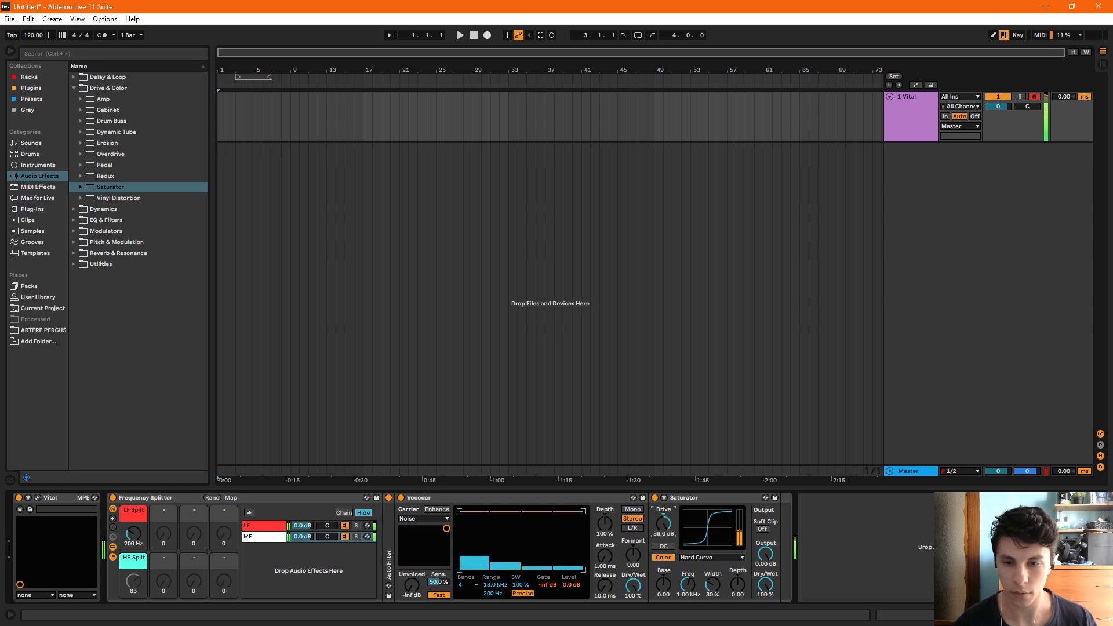
Step: Add the GClip clipper plugin after the rack on the Vital track
{"action": "left_click", "coordinate": [29, 77]}
{"action": "left_click", "coordinate": [38, 88]}
{"action": "double_click", "coordinate": [95, 77]}
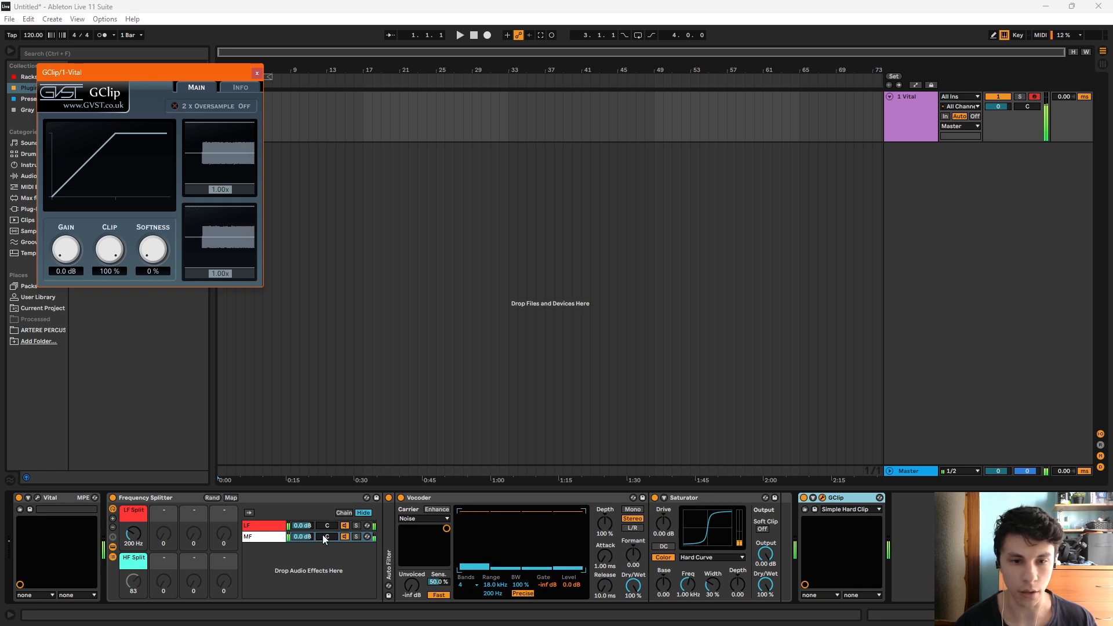
Step: Set the Vocoder's depth to 0%, and sweep its formant down to -36 and up before resetting it to 0
{"action": "left_click_drag", "start_coordinate": [633, 556], "coordinate": [633, 591]}
{"action": "left_click_drag", "start_coordinate": [604, 526], "coordinate": [605, 574]}
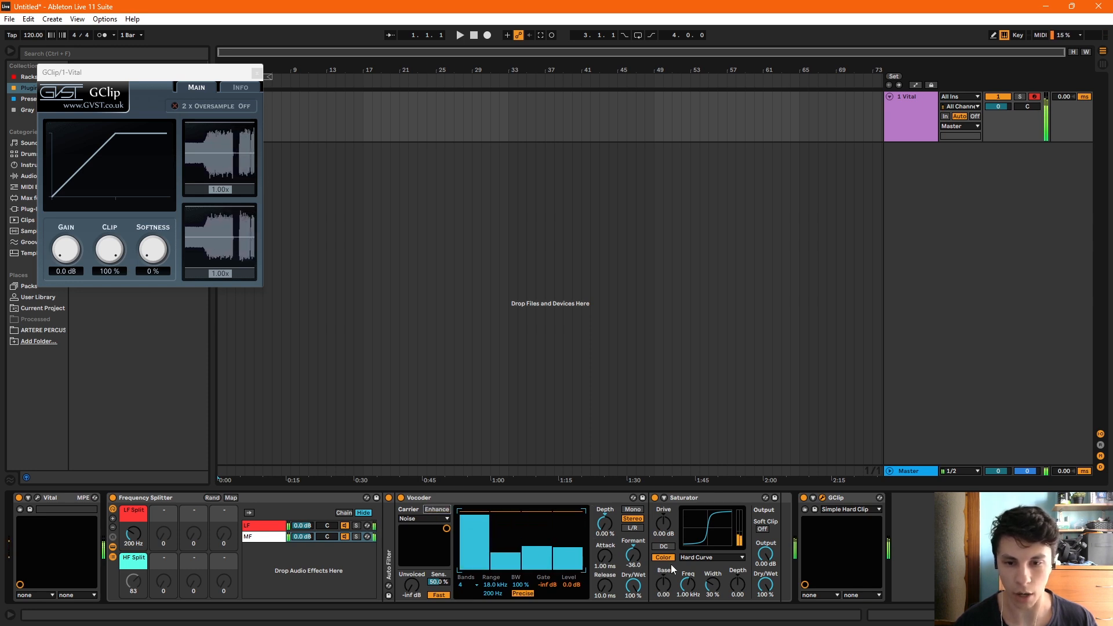
{"action": "left_click_drag", "start_coordinate": [631, 561], "coordinate": [632, 453]}
{"action": "double_click", "coordinate": [636, 561]}
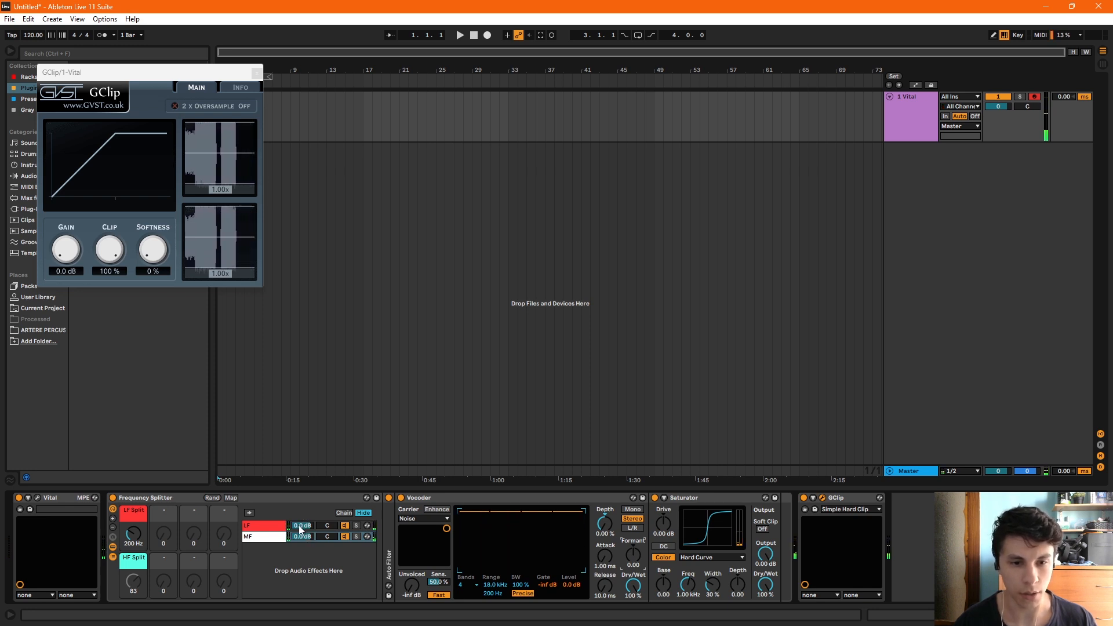
Step: Raise the LF chain's volume to 6.0 dB and return to the MF chain's devices
{"action": "left_click_drag", "start_coordinate": [301, 526], "coordinate": [301, 510]}
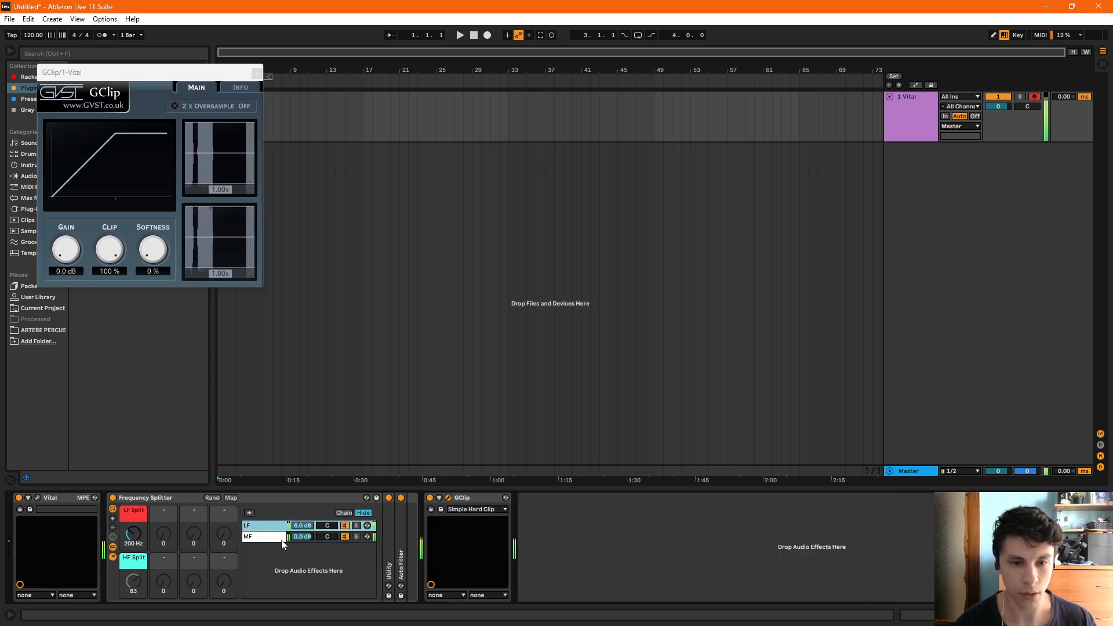
{"action": "left_click", "coordinate": [272, 539]}
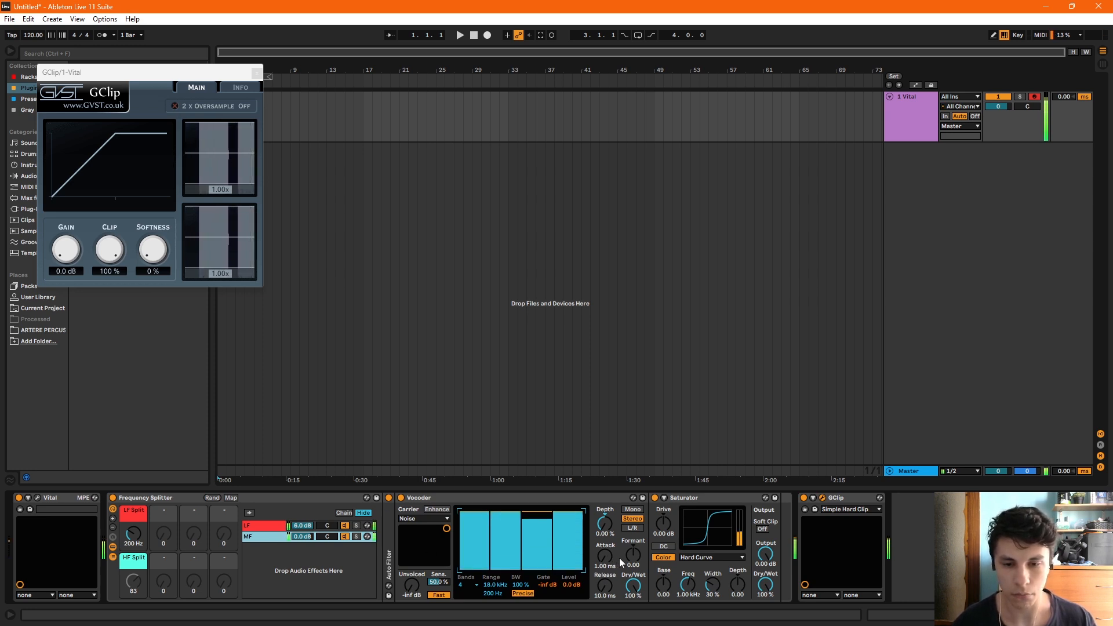
Step: Try the Saturator's color base at 36, depth at 24 and width at 100%, resetting each one to its default
{"action": "left_click", "coordinate": [660, 558]}
{"action": "left_click", "coordinate": [664, 558]}
{"action": "left_click_drag", "start_coordinate": [664, 585], "coordinate": [663, 522]}
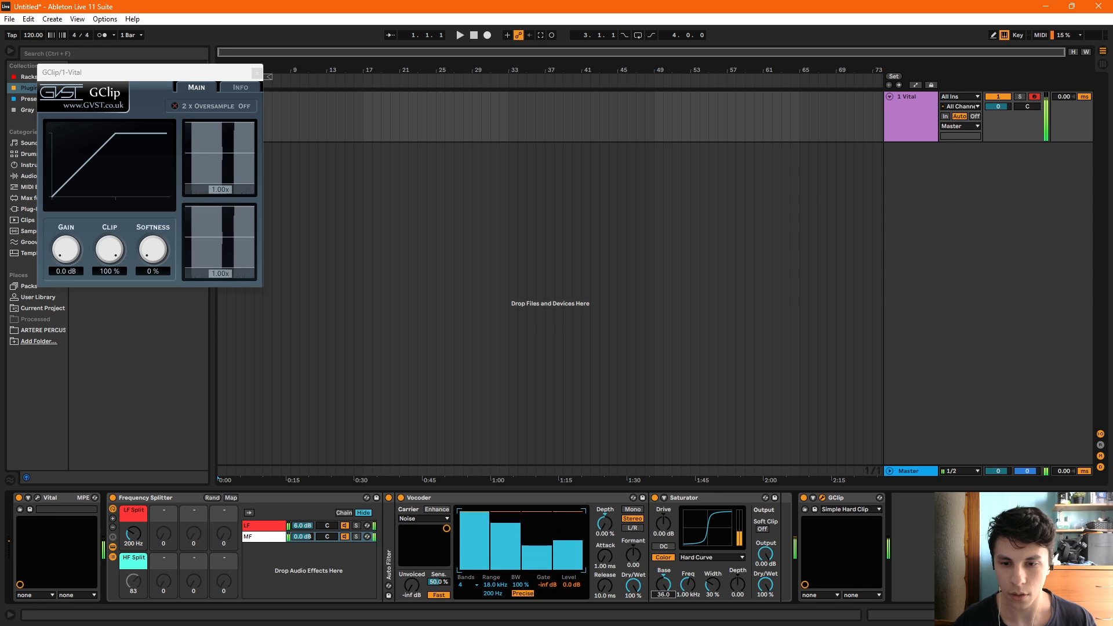
{"action": "double_click", "coordinate": [663, 585]}
{"action": "left_click_drag", "start_coordinate": [738, 585], "coordinate": [738, 545]}
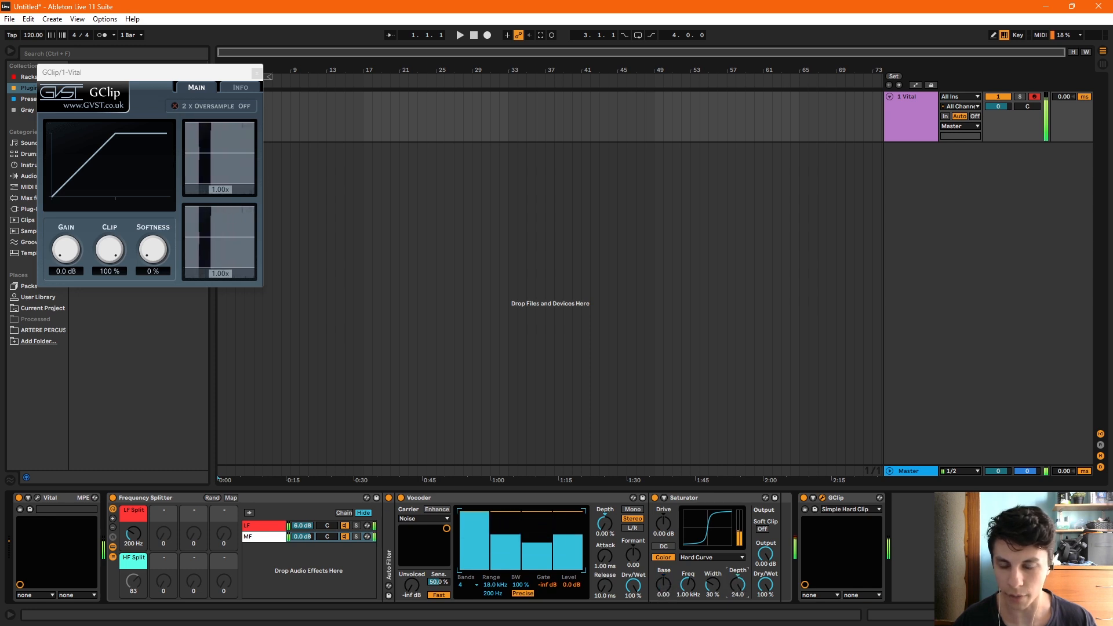
{"action": "double_click", "coordinate": [738, 586]}
{"action": "left_click_drag", "start_coordinate": [713, 585], "coordinate": [713, 527]}
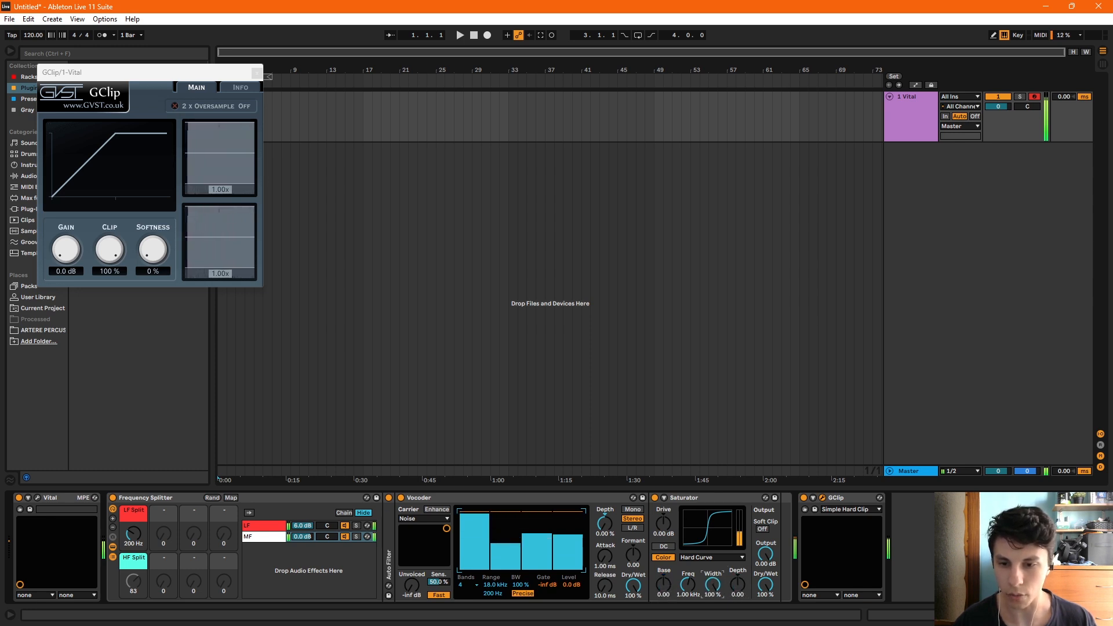
{"action": "double_click", "coordinate": [712, 585]}
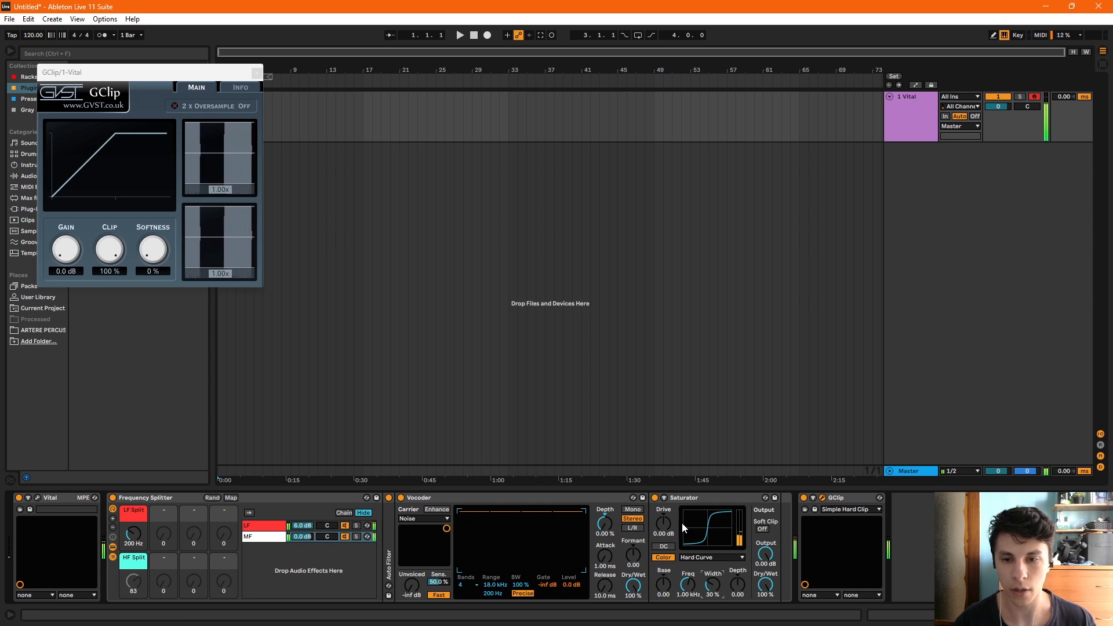
Step: Close the GClip window and insert an Auto Filter between the Frequency Splitter rack and GClip
{"action": "left_click", "coordinate": [257, 73]}
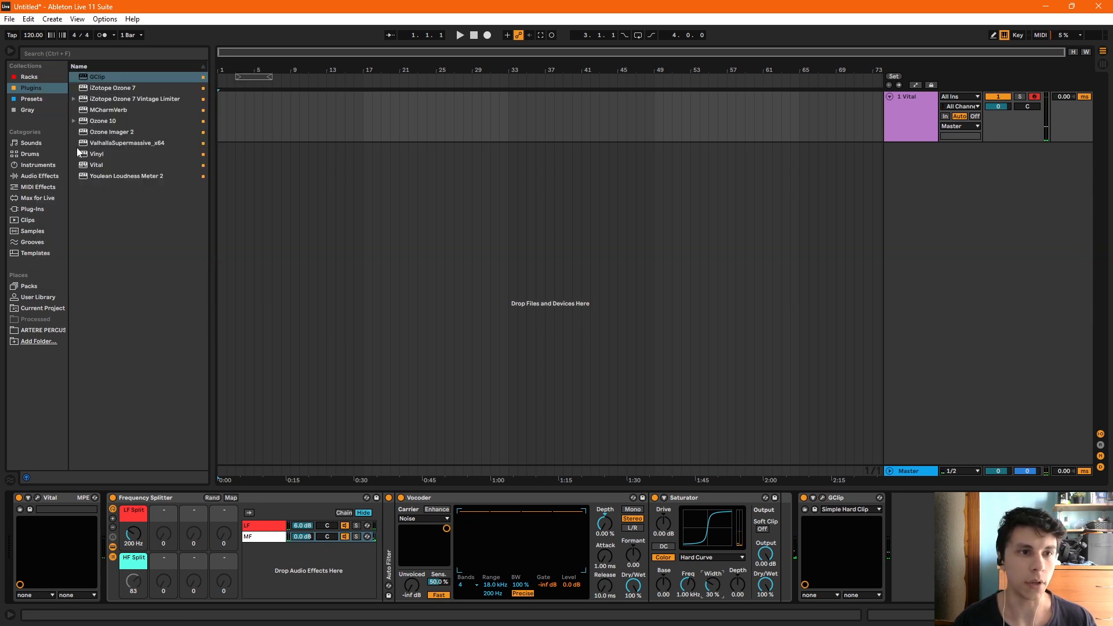
{"action": "left_click", "coordinate": [41, 176]}
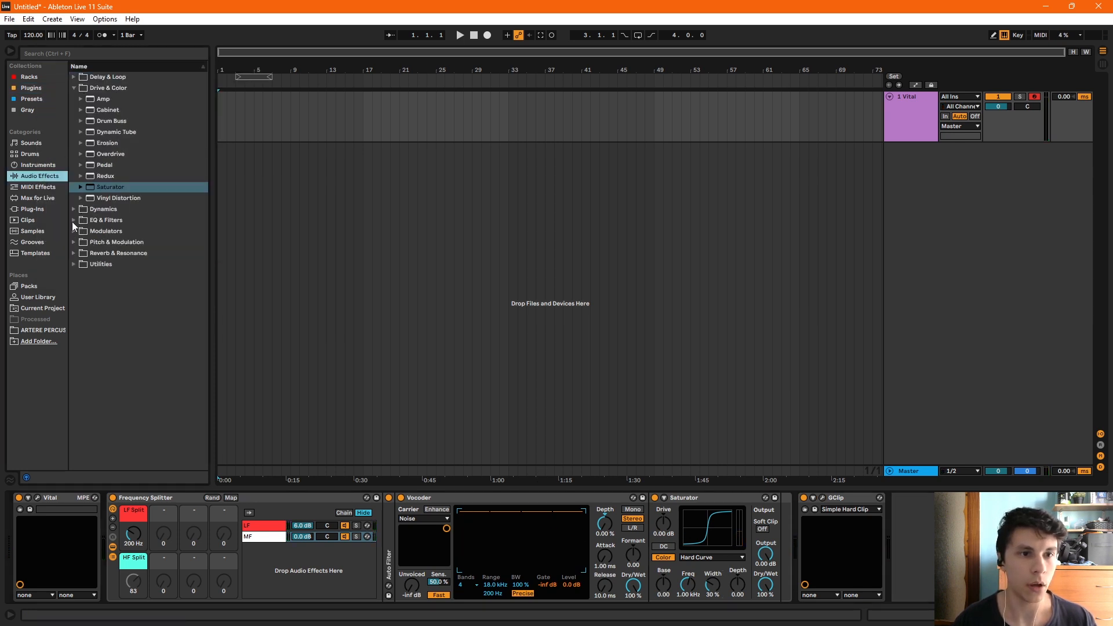
{"action": "left_click", "coordinate": [73, 221]}
{"action": "double_click", "coordinate": [99, 121]}
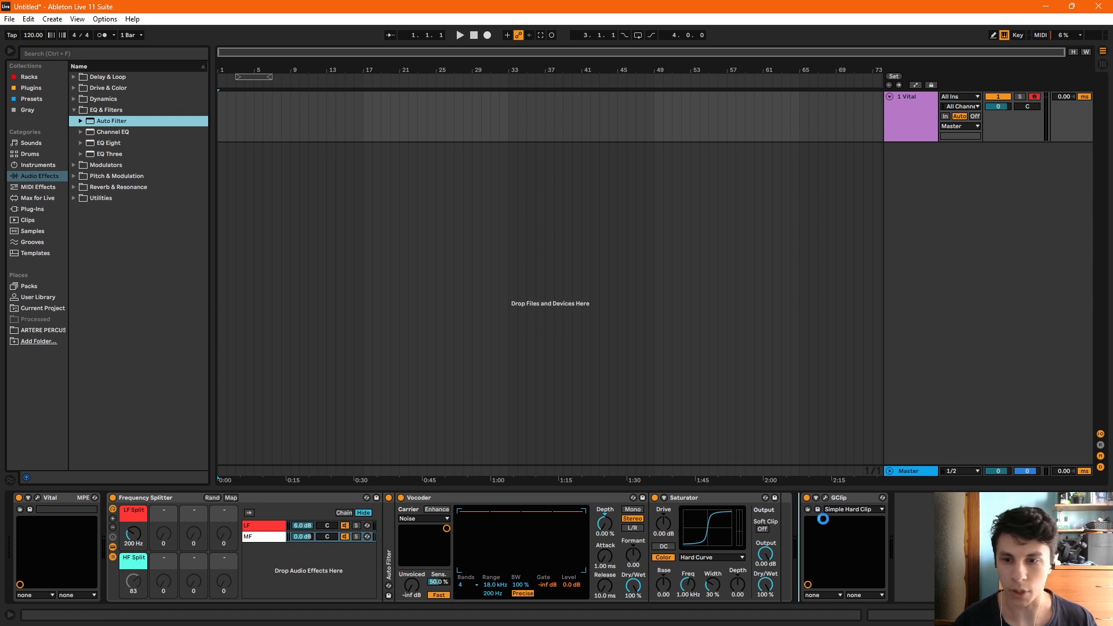
{"action": "left_click_drag", "start_coordinate": [933, 558], "coordinate": [908, 564]}
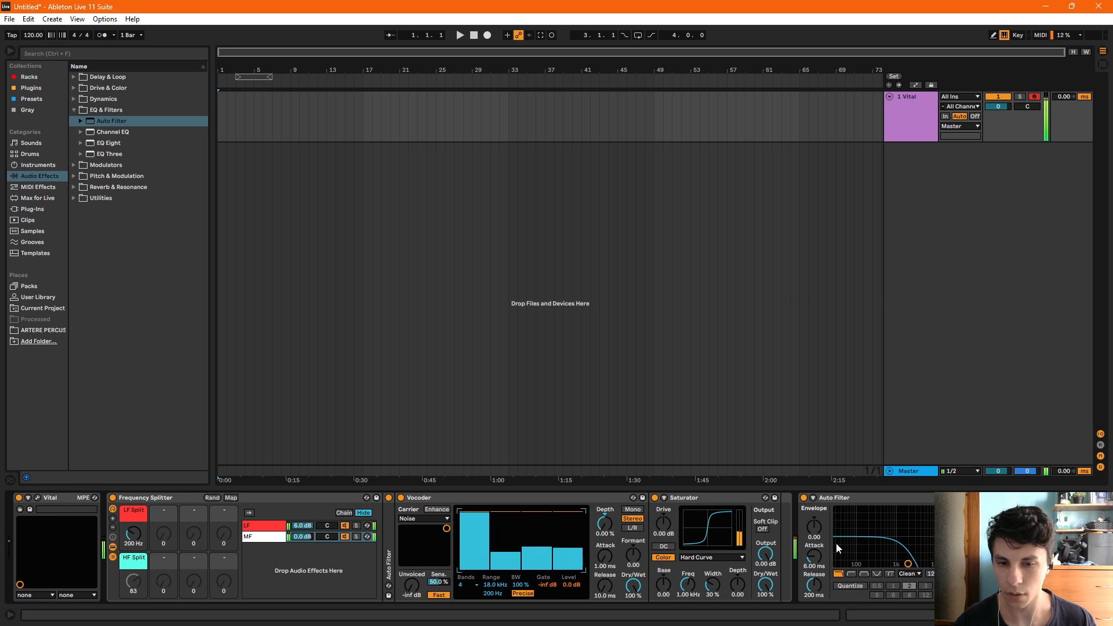
Step: Try a longer Vocoder release, return it to 10 ms, and try the Vocoder's depth at 100%
{"action": "left_click_drag", "start_coordinate": [605, 586], "coordinate": [605, 586]}
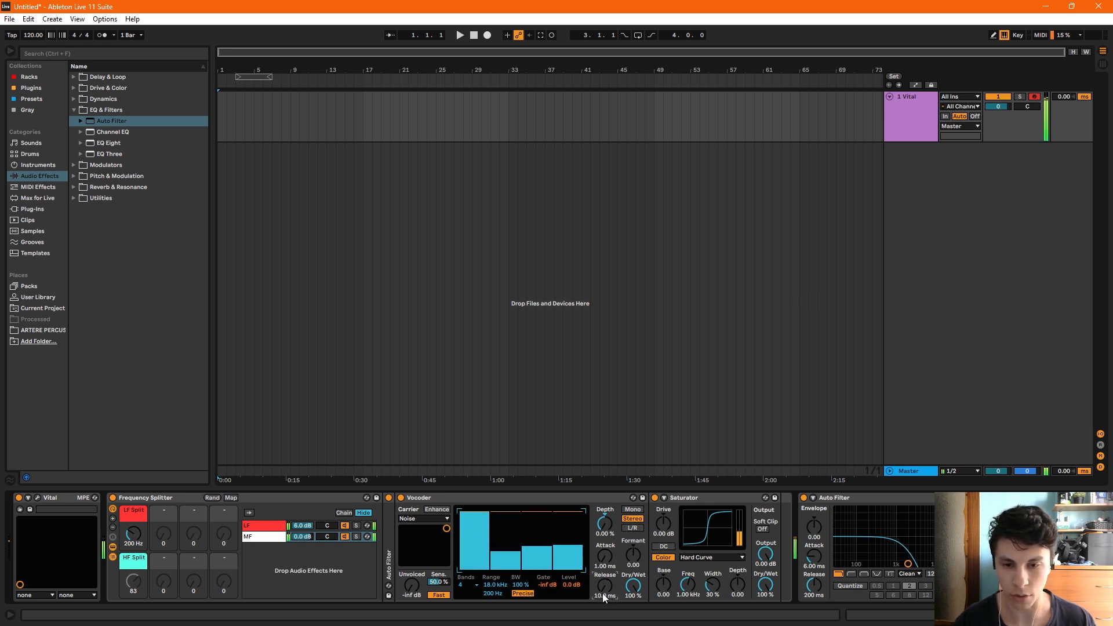
{"action": "left_click_drag", "start_coordinate": [605, 586], "coordinate": [605, 542]}
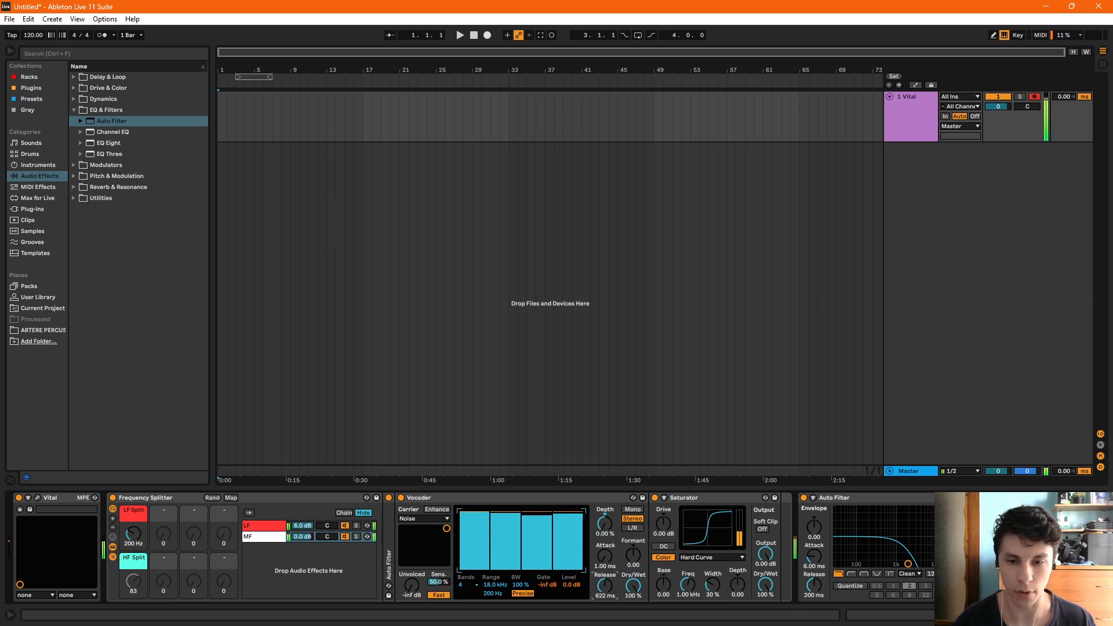
{"action": "left_click_drag", "start_coordinate": [605, 538], "coordinate": [604, 590]}
{"action": "left_click_drag", "start_coordinate": [606, 533], "coordinate": [606, 479]}
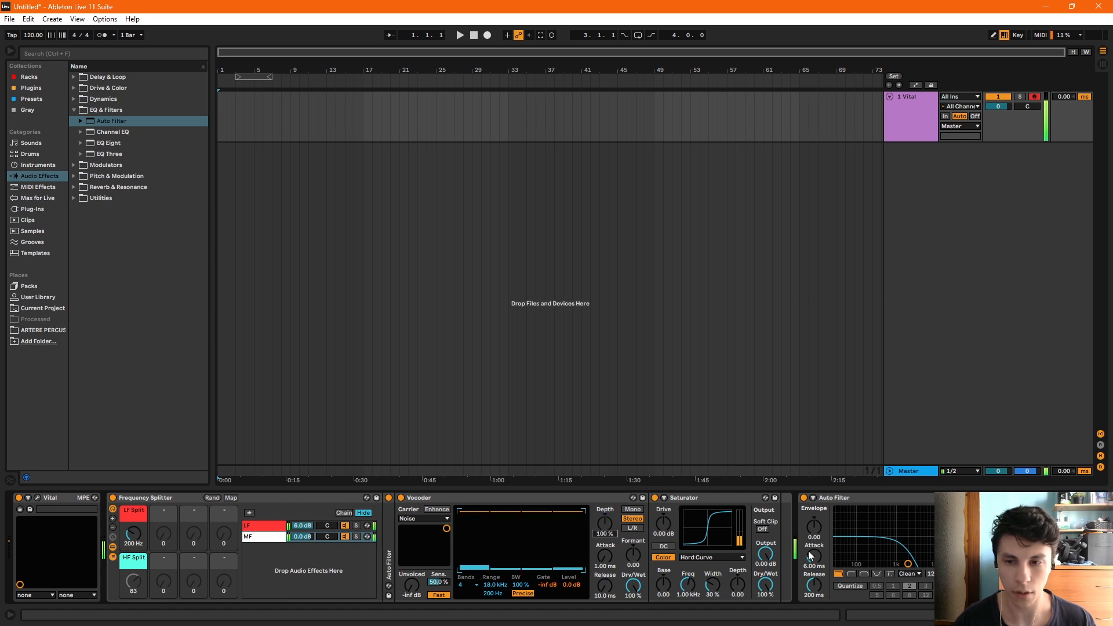
Step: Delete the Auto Filter placed before GClip
{"action": "left_click", "coordinate": [868, 502]}
{"action": "key", "text": "Delete"}
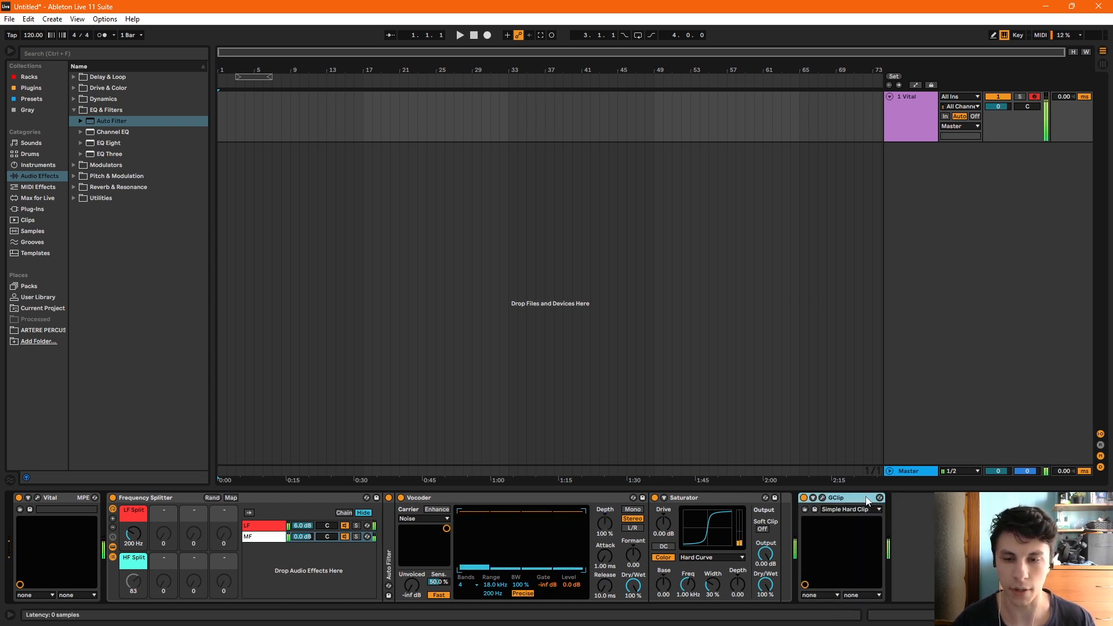
Step: Set the Vocoder's depth to 0% and formant to -36, and try the Saturator's drive at 36 dB before resetting it
{"action": "left_click_drag", "start_coordinate": [607, 526], "coordinate": [663, 469]}
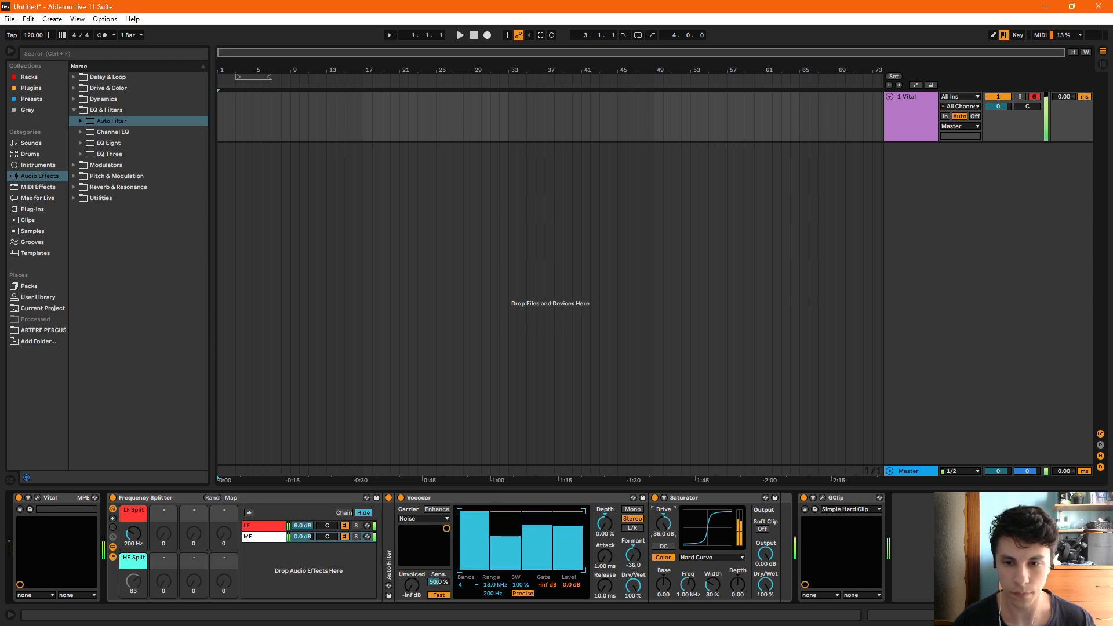
{"action": "double_click", "coordinate": [670, 528]}
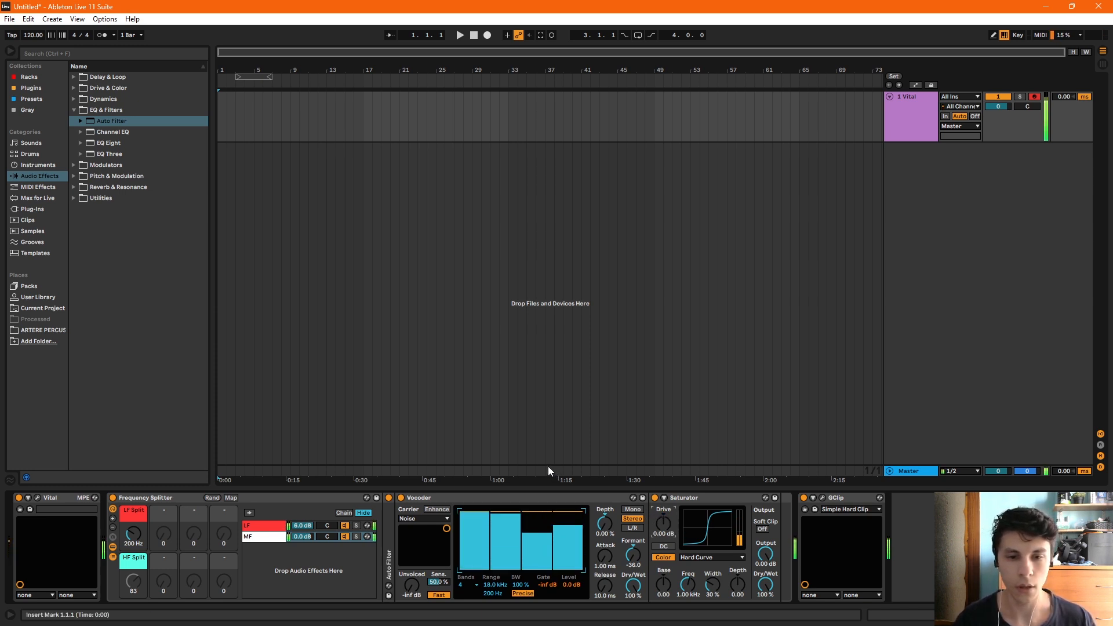
Step: Try a flattened-sine wavetable frame in Vital's oscillator 1, reset it to the sine, and try raising the Saturator's drive again
{"action": "left_click", "coordinate": [38, 498]}
{"action": "key", "text": "a"}
{"action": "left_click_drag", "start_coordinate": [393, 161], "coordinate": [376, 177]}
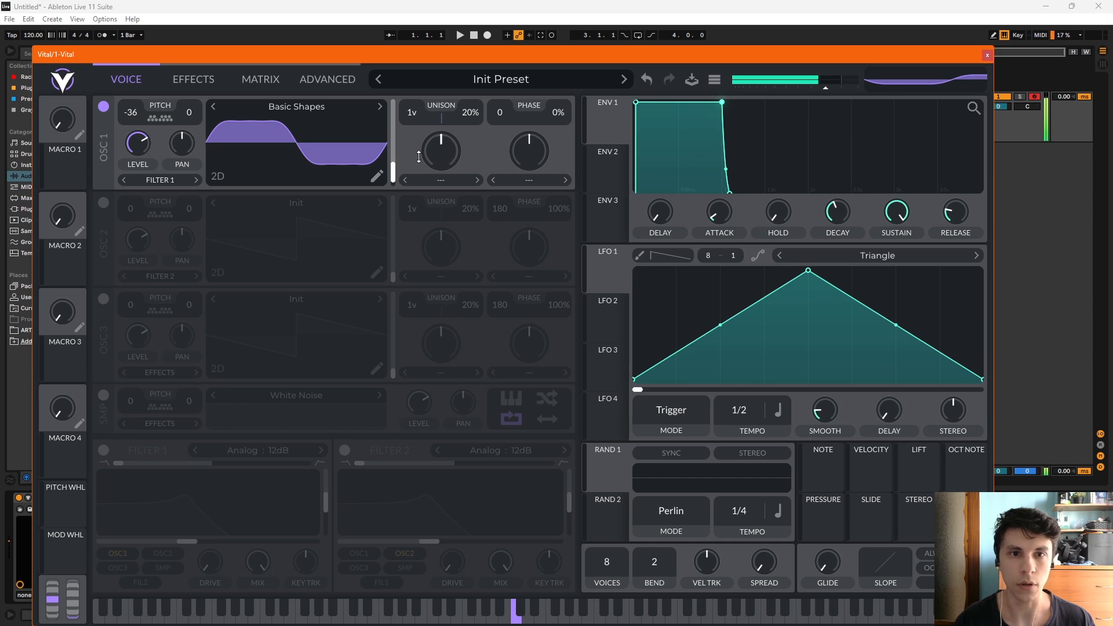
{"action": "double_click", "coordinate": [392, 168]}
{"action": "left_click", "coordinate": [987, 55]}
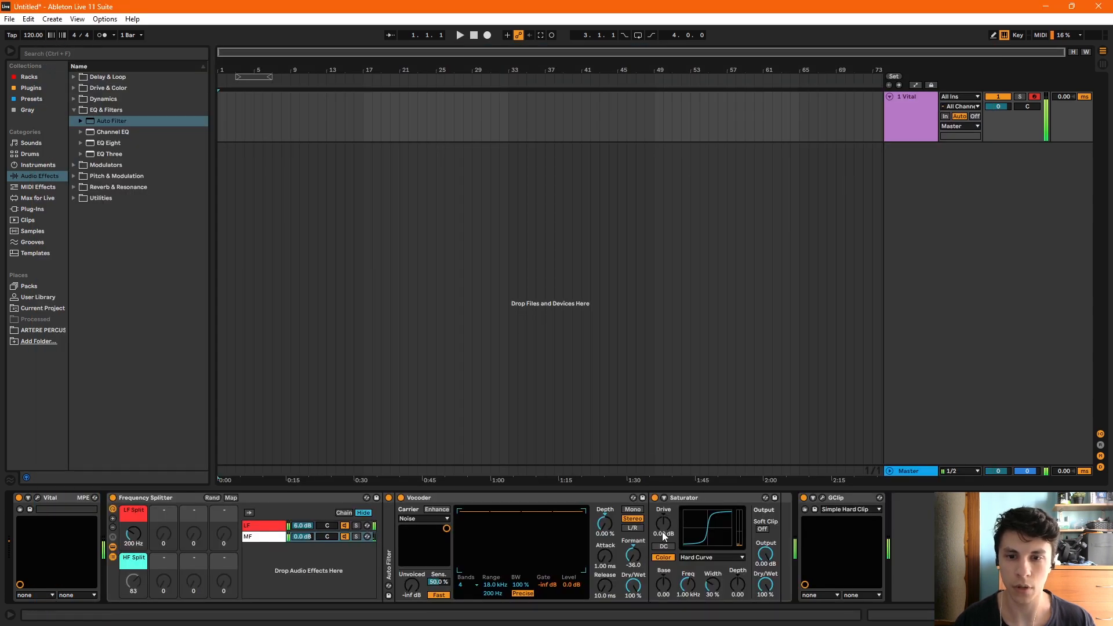
{"action": "left_click_drag", "start_coordinate": [663, 525], "coordinate": [663, 487]}
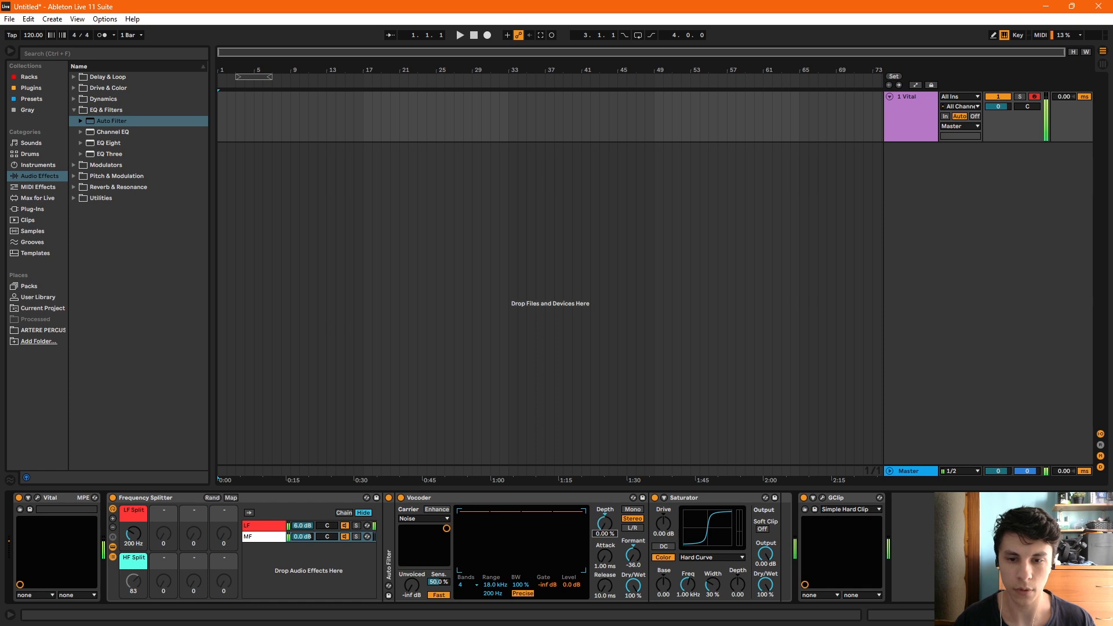
Step: Shift Vital's oscillator 1 to a flattened-sine frame and try the Saturator's drive at 36 dB on it
{"action": "left_click", "coordinate": [37, 497]}
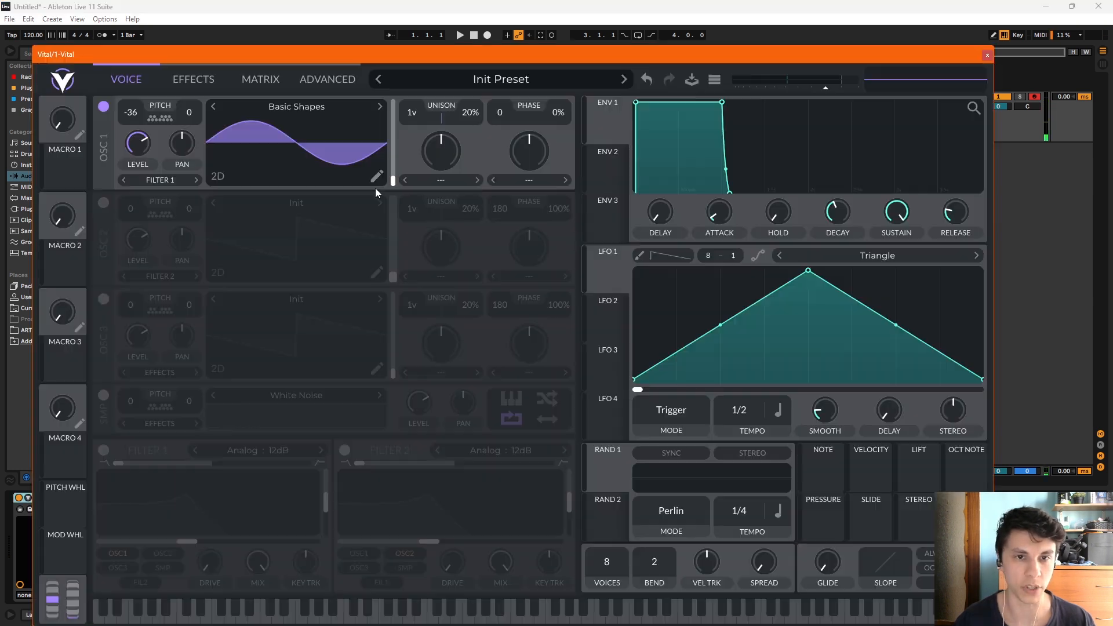
{"action": "left_click_drag", "start_coordinate": [398, 175], "coordinate": [393, 170]}
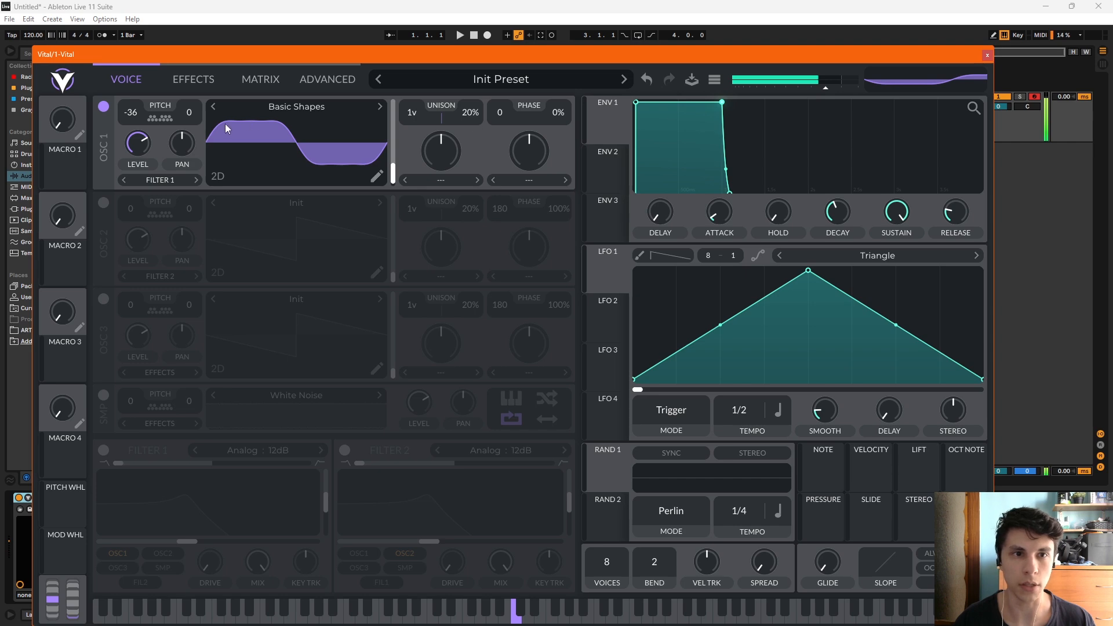
{"action": "left_click", "coordinate": [987, 55]}
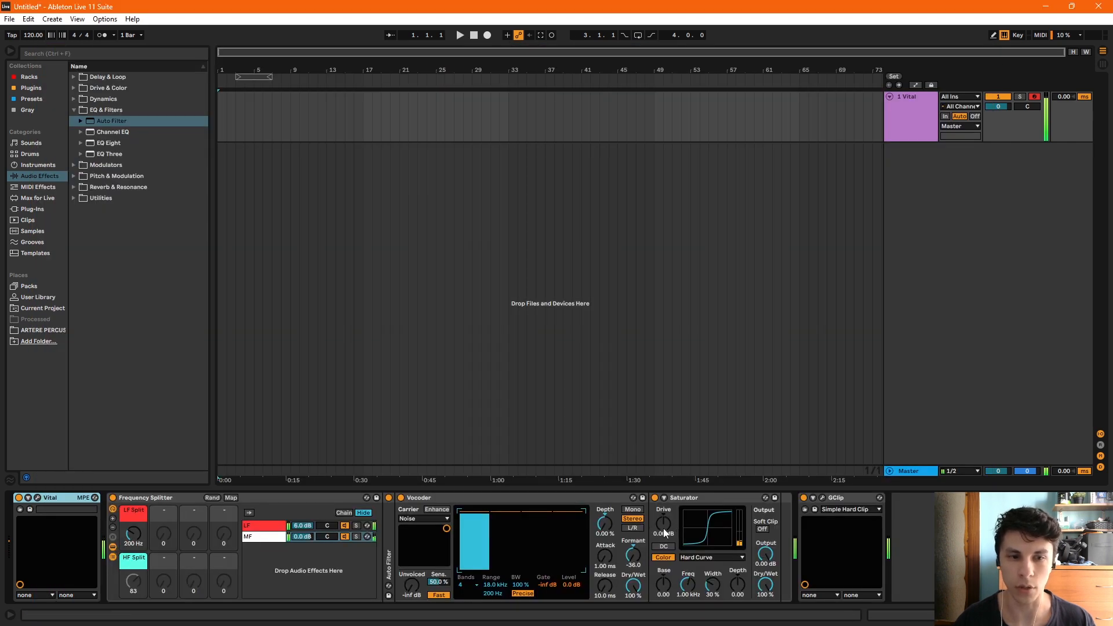
{"action": "left_click_drag", "start_coordinate": [660, 529], "coordinate": [660, 481]}
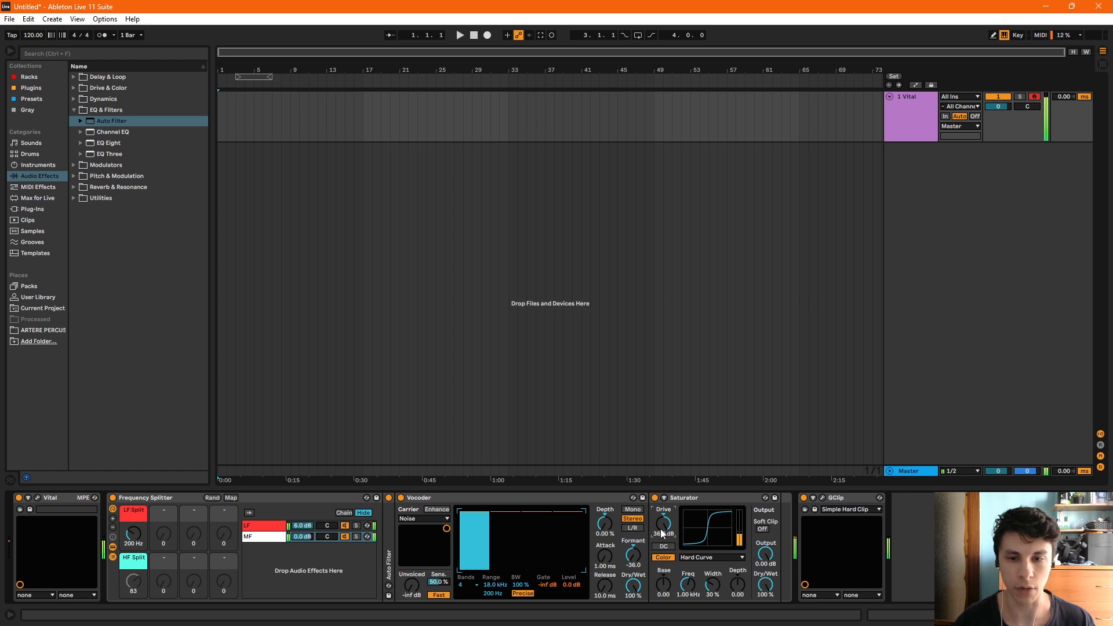
Step: Sweep the wavetable frame of Vital's oscillator 1 through a saw at about 99 up to a narrow pulse at about 227
{"action": "left_click", "coordinate": [39, 497]}
{"action": "left_click_drag", "start_coordinate": [393, 182], "coordinate": [397, 156]}
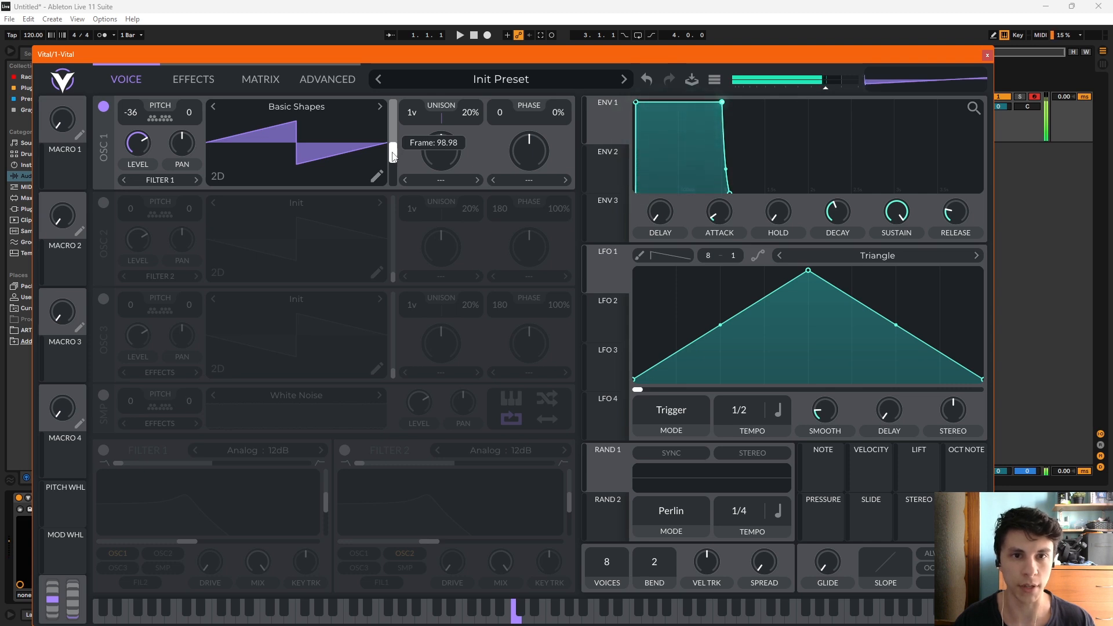
{"action": "left_click_drag", "start_coordinate": [393, 155], "coordinate": [397, 113]}
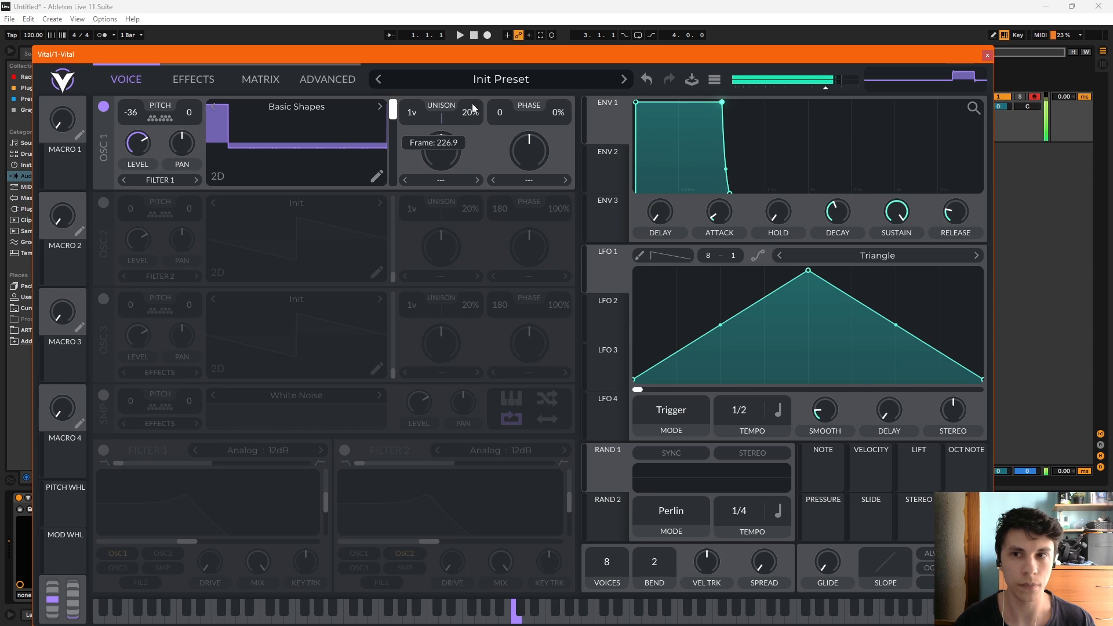
{"action": "left_click", "coordinate": [988, 54]}
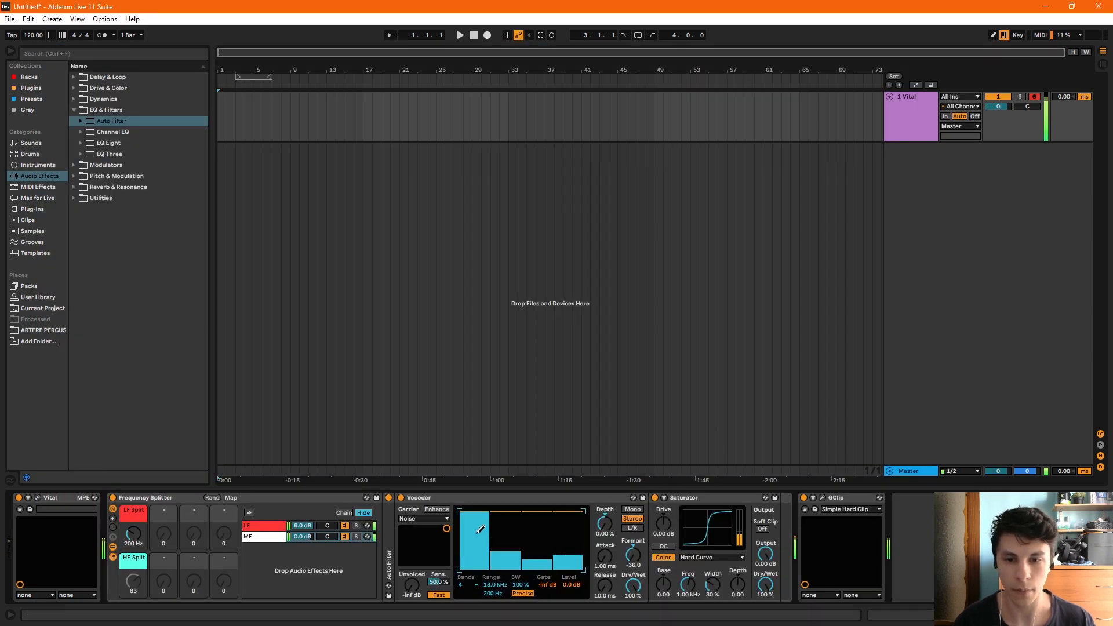
Step: Set the wavetable frame of Vital's oscillator 1 back to a saw shape at about 112.6
{"action": "left_click", "coordinate": [38, 499]}
{"action": "left_click_drag", "start_coordinate": [397, 114], "coordinate": [387, 158]}
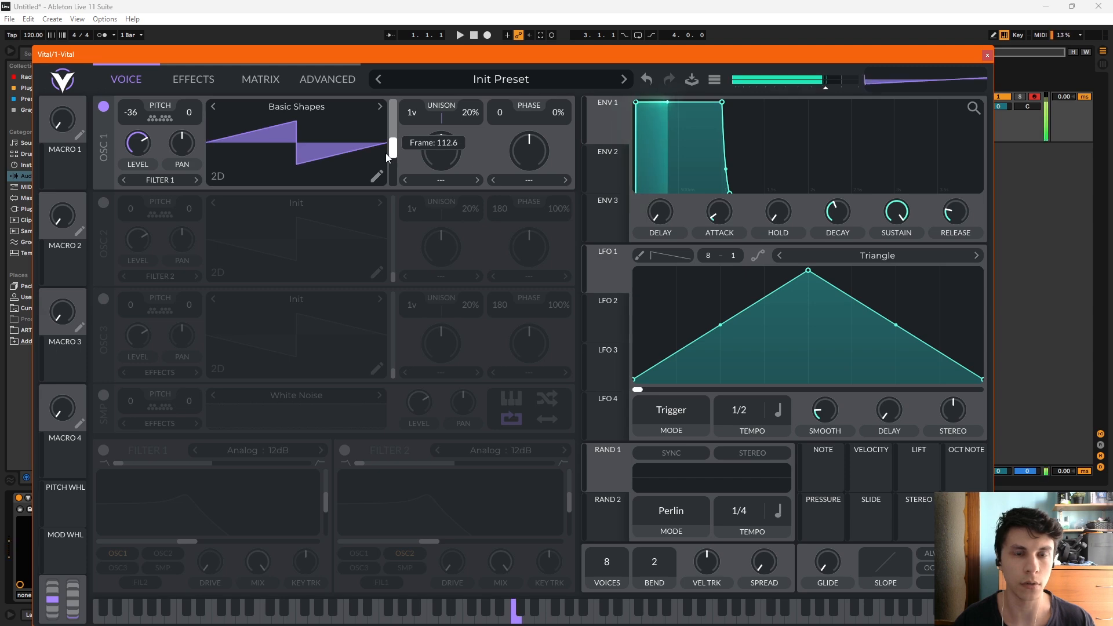
{"action": "left_click", "coordinate": [988, 54]}
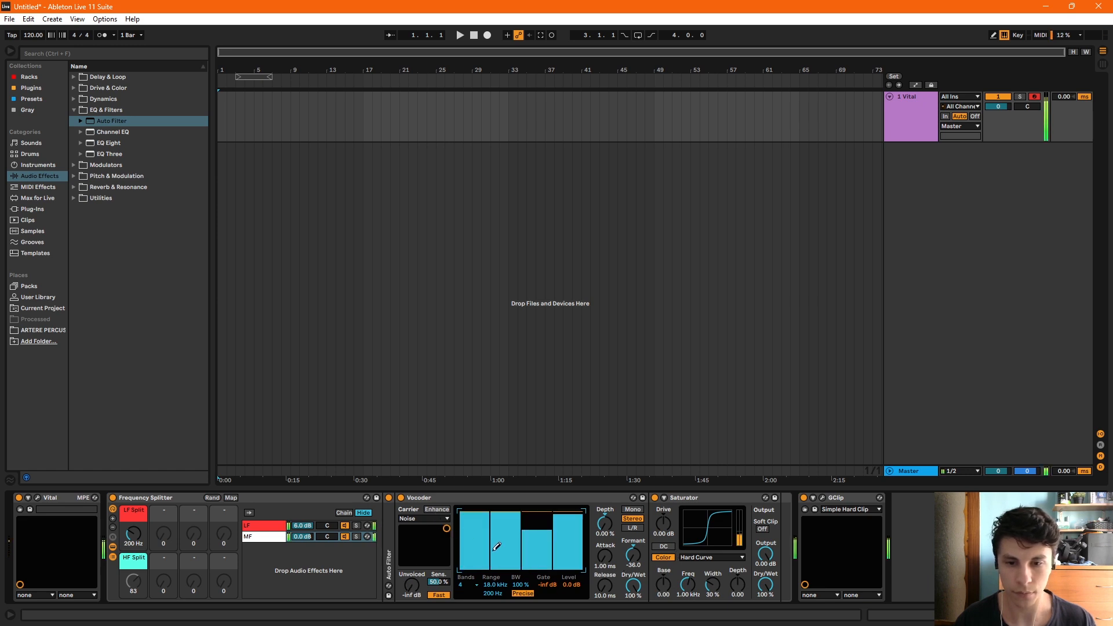
{"action": "left_click_drag", "start_coordinate": [516, 586], "coordinate": [521, 546]}
Step: Insert a new MIDI track below the Vital track and browse the audio effects
{"action": "right_click", "coordinate": [896, 198]}
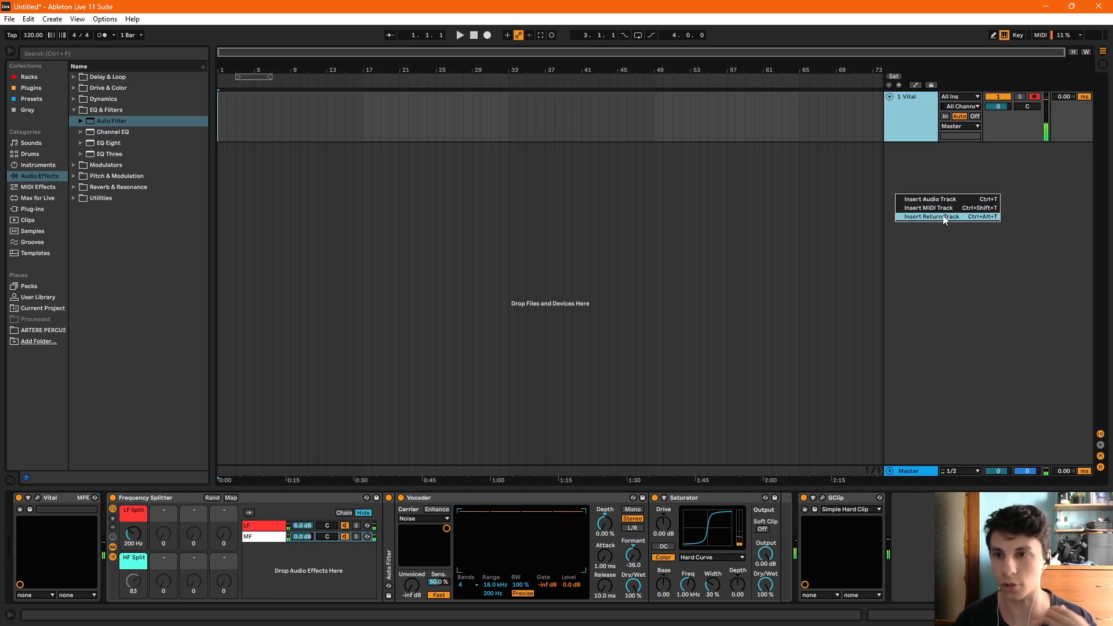
{"action": "left_click", "coordinate": [921, 210]}
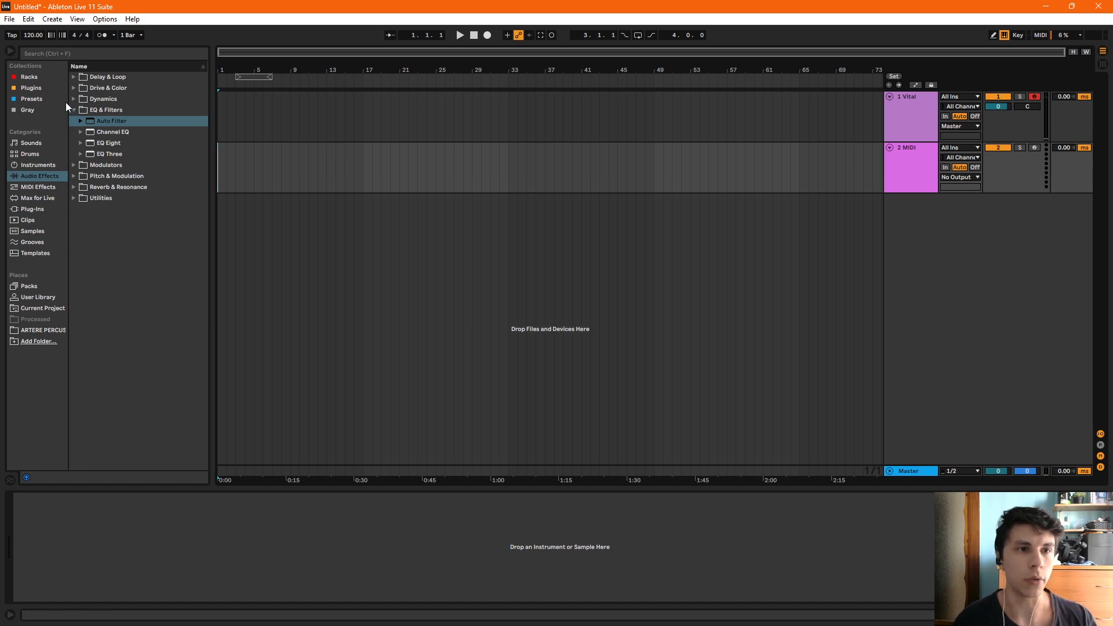
{"action": "left_click", "coordinate": [44, 91]}
{"action": "left_click", "coordinate": [41, 176]}
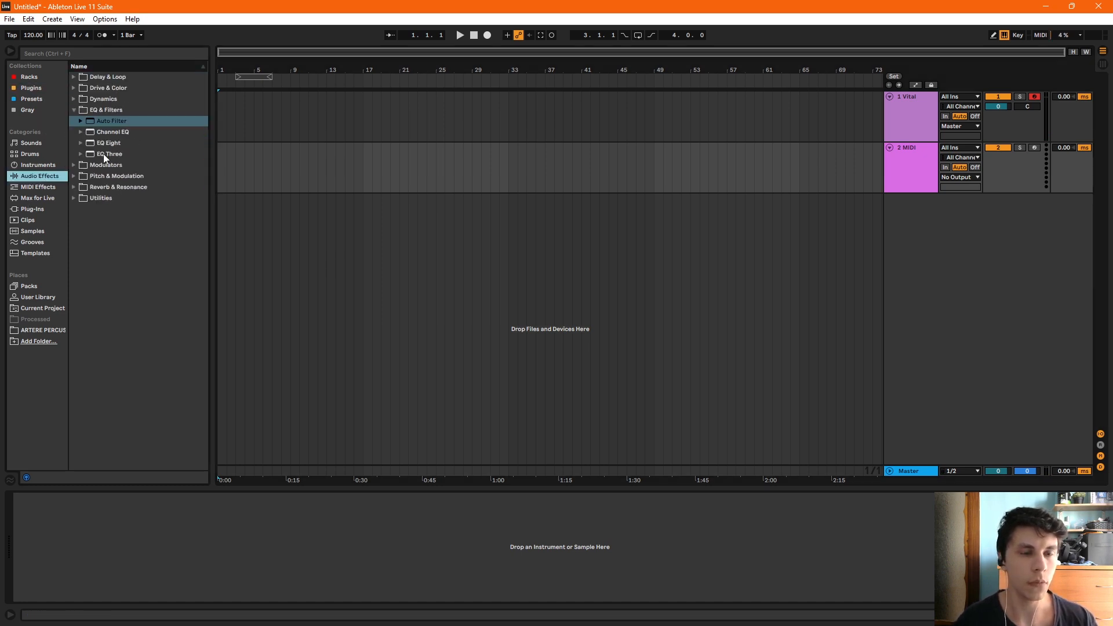
Step: Insert an empty 16-bar MIDI clip from bar 1 to bar 17 on the new MIDI track
{"action": "right_click", "coordinate": [373, 162]}
{"action": "left_click", "coordinate": [1007, 230]}
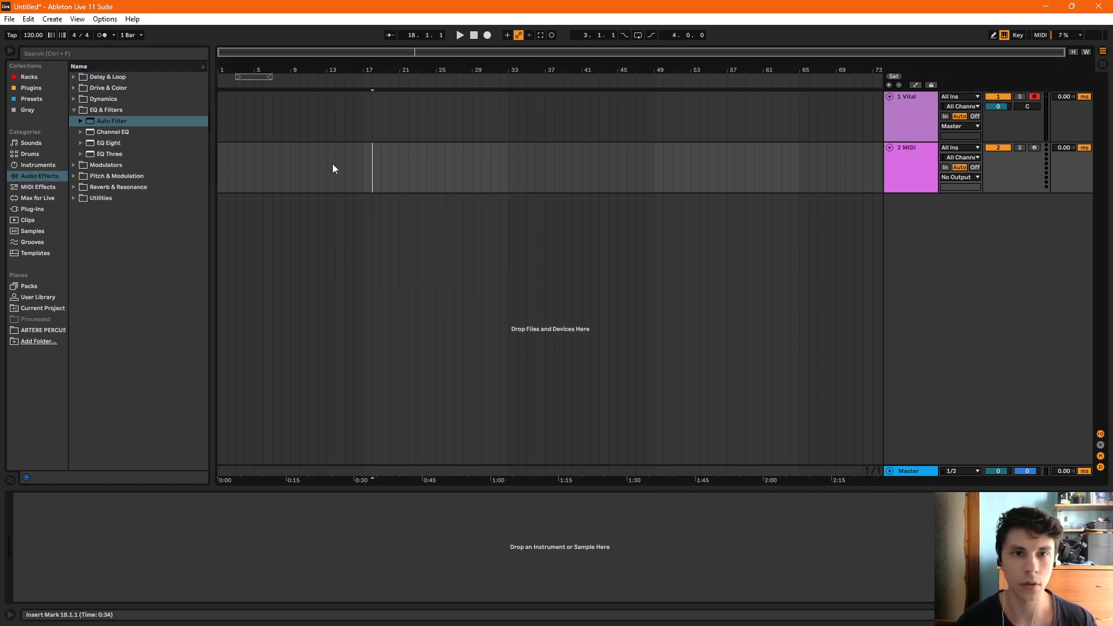
{"action": "left_click_drag", "start_coordinate": [358, 162], "coordinate": [220, 155]}
{"action": "left_click", "coordinate": [363, 155]}
{"action": "right_click", "coordinate": [252, 149]}
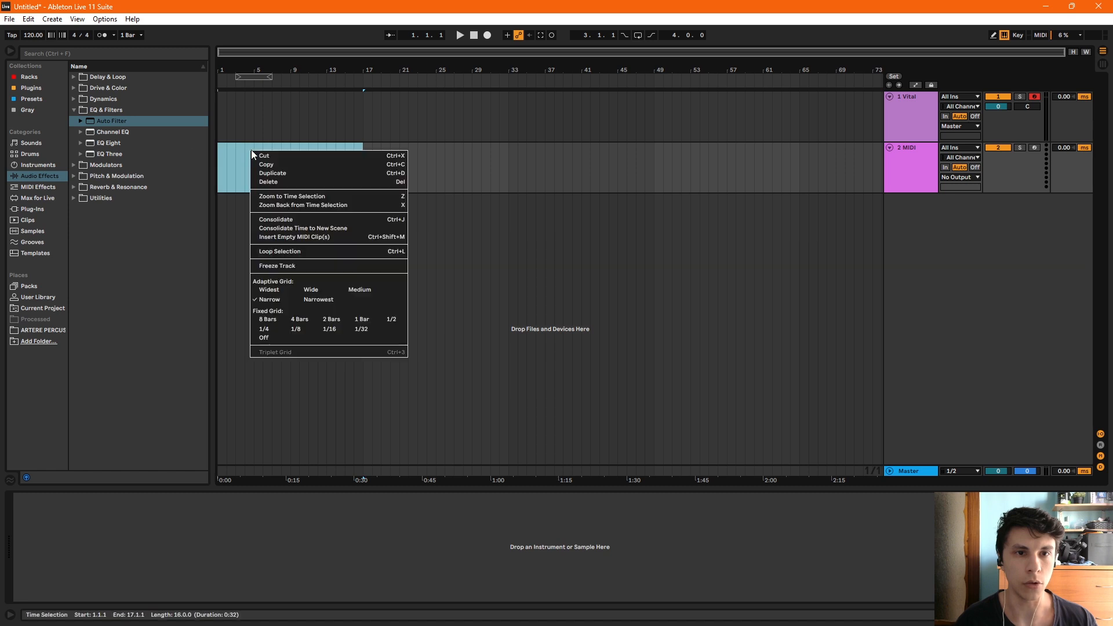
{"action": "left_click", "coordinate": [296, 240]}
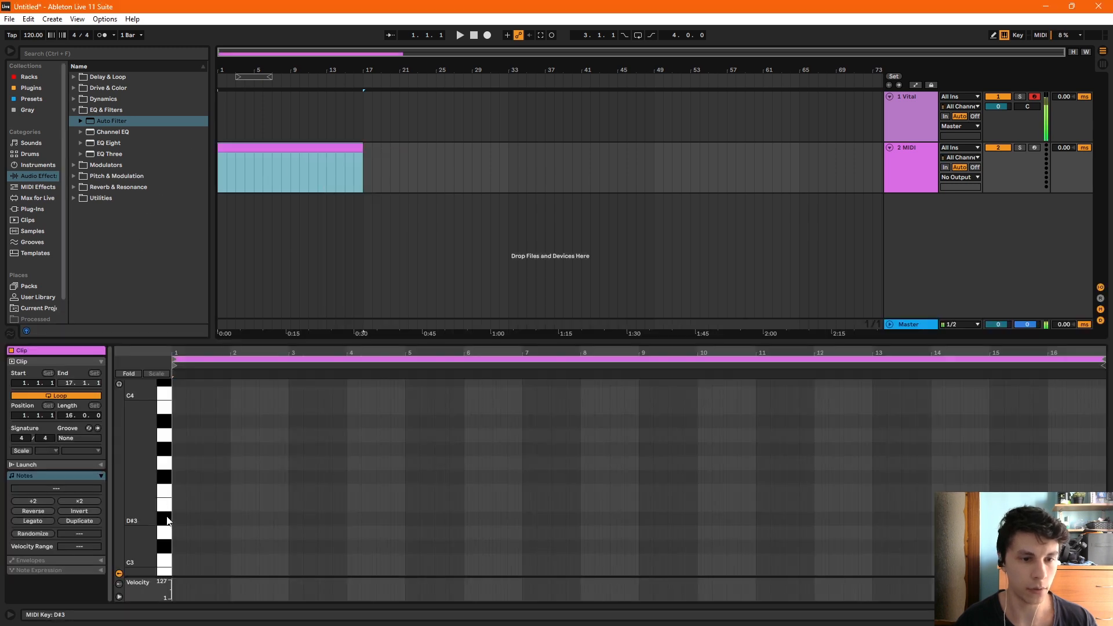
{"action": "left_click_drag", "start_coordinate": [141, 522], "coordinate": [134, 365]}
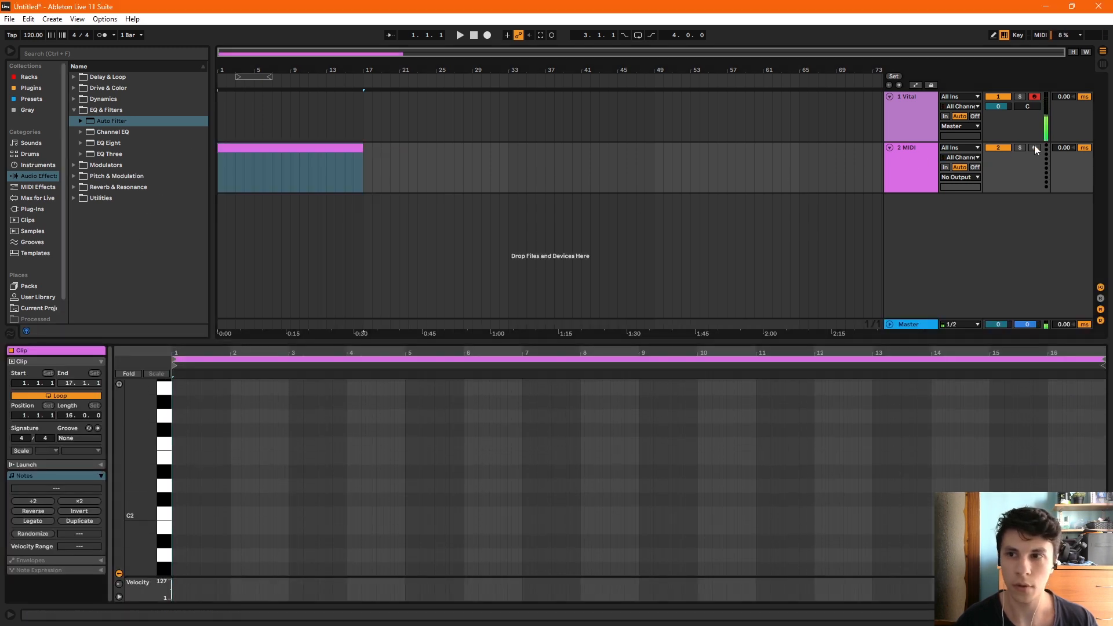
Step: Set the clip's adaptive grid to Narrow and draw a C3 note spanning bars 1 to 3
{"action": "left_click_drag", "start_coordinate": [152, 508], "coordinate": [155, 622]}
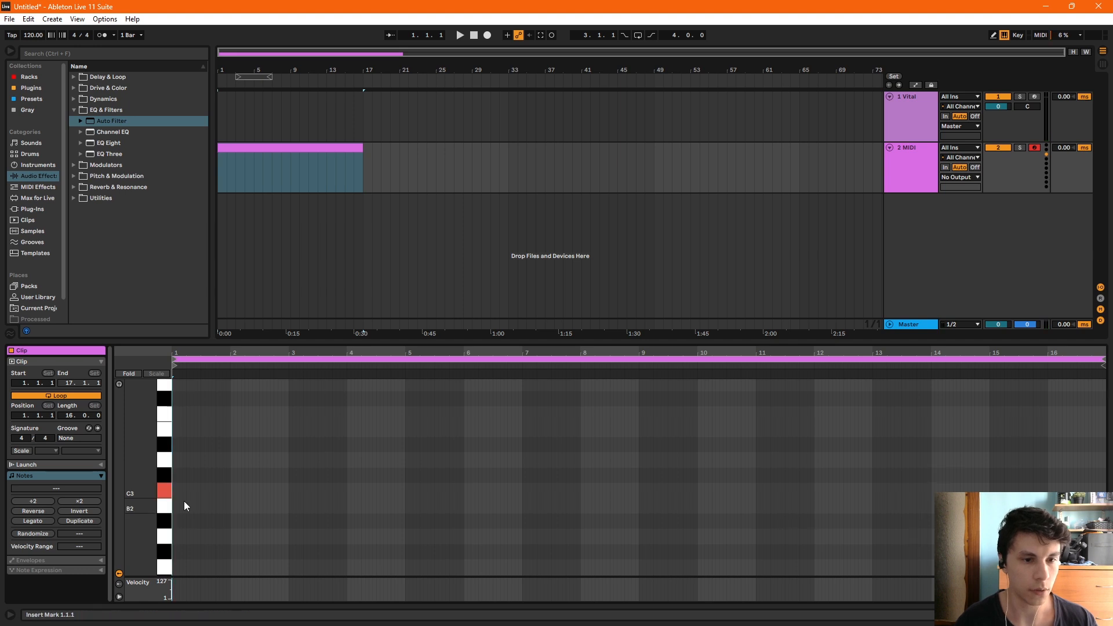
{"action": "right_click", "coordinate": [167, 454]}
{"action": "right_click", "coordinate": [342, 465]}
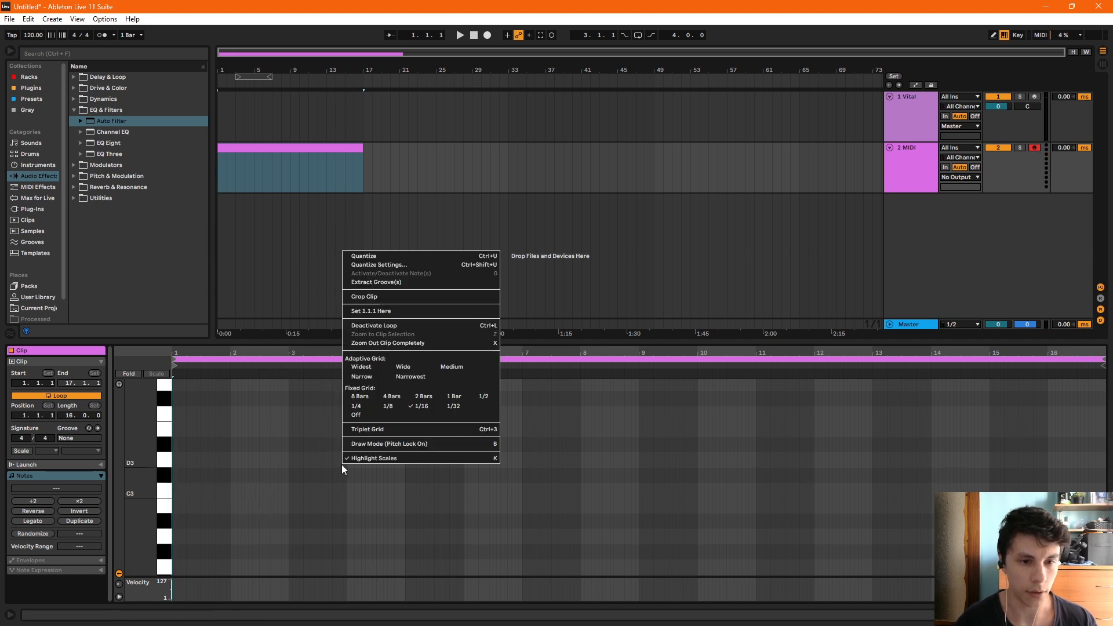
{"action": "left_click", "coordinate": [364, 376]}
{"action": "double_click", "coordinate": [176, 492]}
{"action": "left_click_drag", "start_coordinate": [185, 492], "coordinate": [288, 492]}
Step: Duplicate the C3 note, transpose the copy to G3, move it back to start at bar 1, and play it
{"action": "key", "text": "ctrl+d"}
{"action": "key", "text": "Up"}
{"action": "key", "text": "Up"}
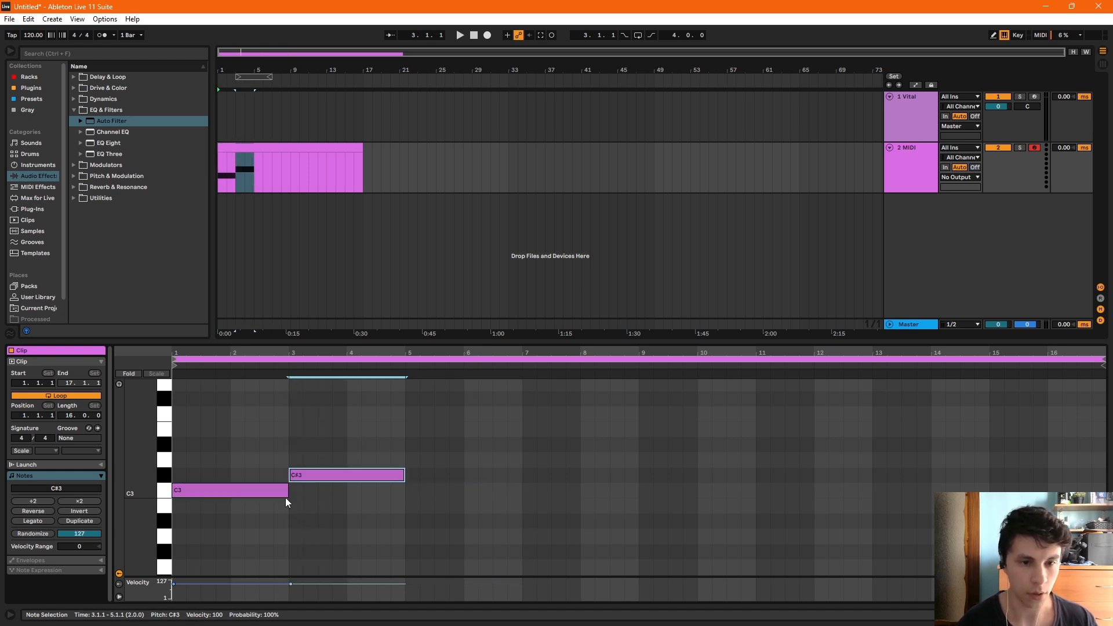
{"action": "key", "text": "Up"}
{"action": "key", "text": "Up"}
{"action": "key", "text": "Up"}
{"action": "key", "text": "Up"}
{"action": "key", "text": "Up"}
{"action": "key", "text": "Left"}
{"action": "key", "text": "Left"}
{"action": "key", "text": "Left"}
{"action": "key", "text": "Left"}
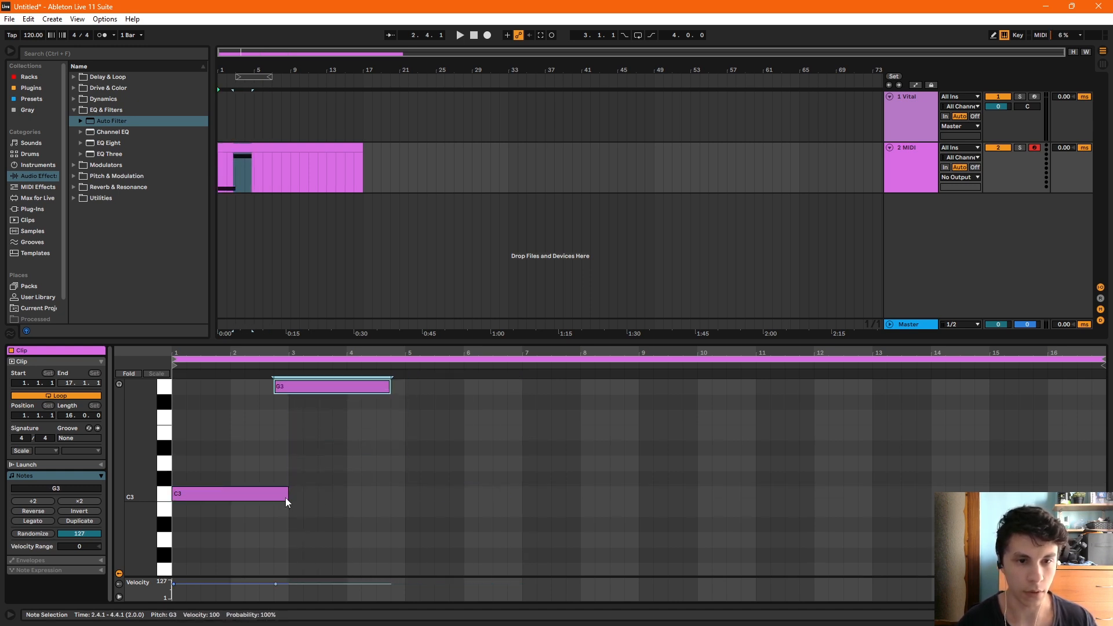
{"action": "key", "text": "Left"}
{"action": "key", "text": "Left"}
{"action": "key", "text": "Left"}
{"action": "key", "text": "Left"}
{"action": "key", "text": "space"}
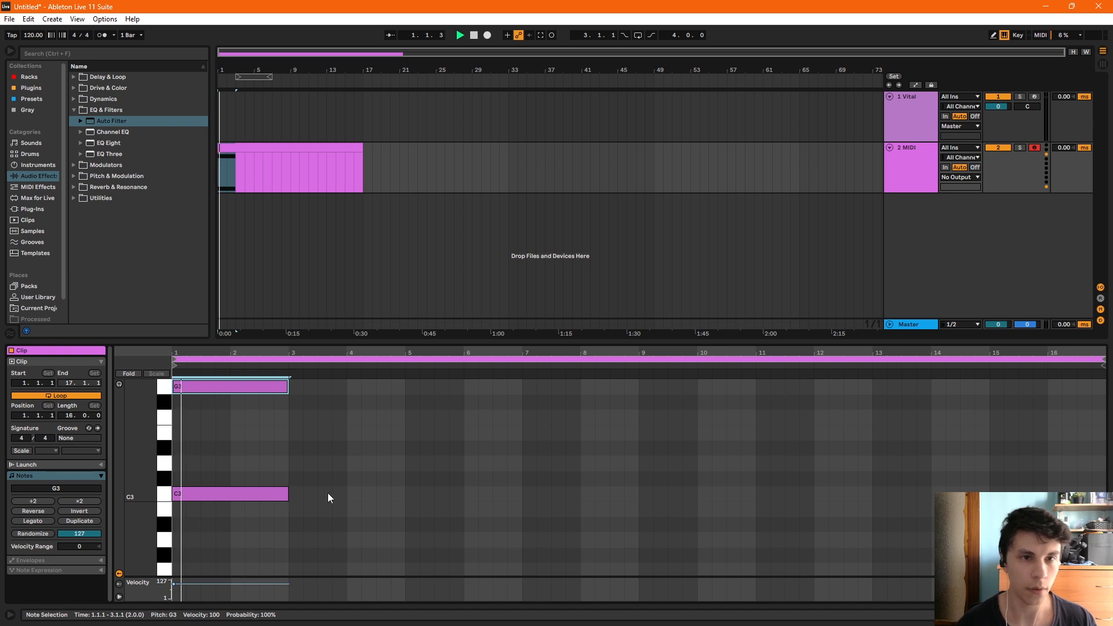
{"action": "key", "text": "space"}
Step: Browse the instruments and load Operator onto the new MIDI track
{"action": "key", "text": "shift+Tab"}
{"action": "left_click", "coordinate": [36, 78]}
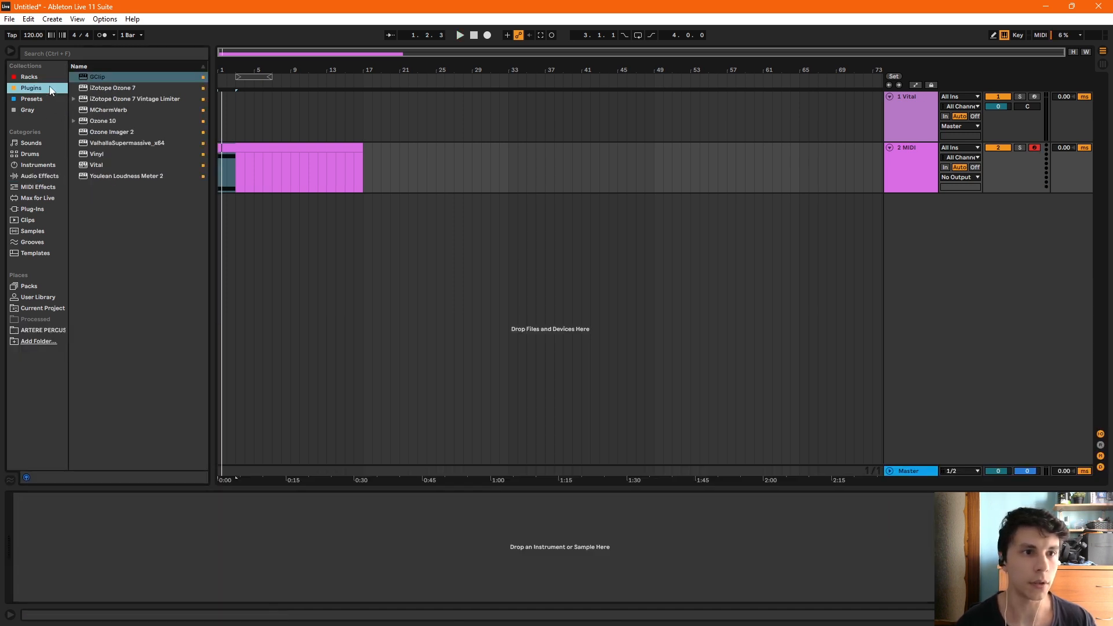
{"action": "left_click", "coordinate": [50, 173]}
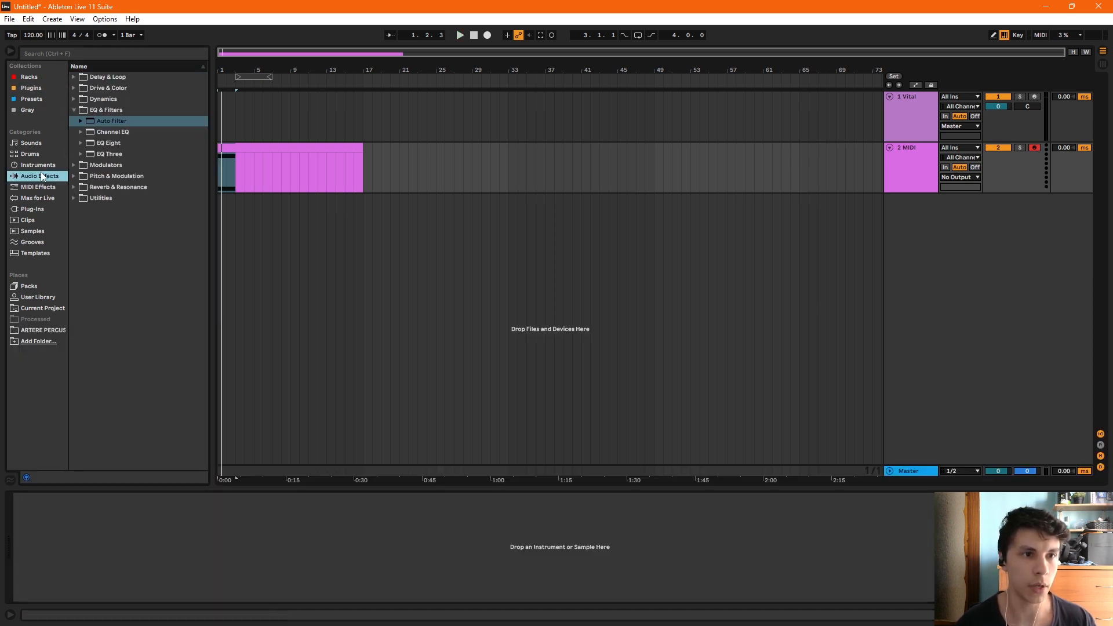
{"action": "left_click", "coordinate": [38, 155]}
{"action": "left_click", "coordinate": [28, 164]}
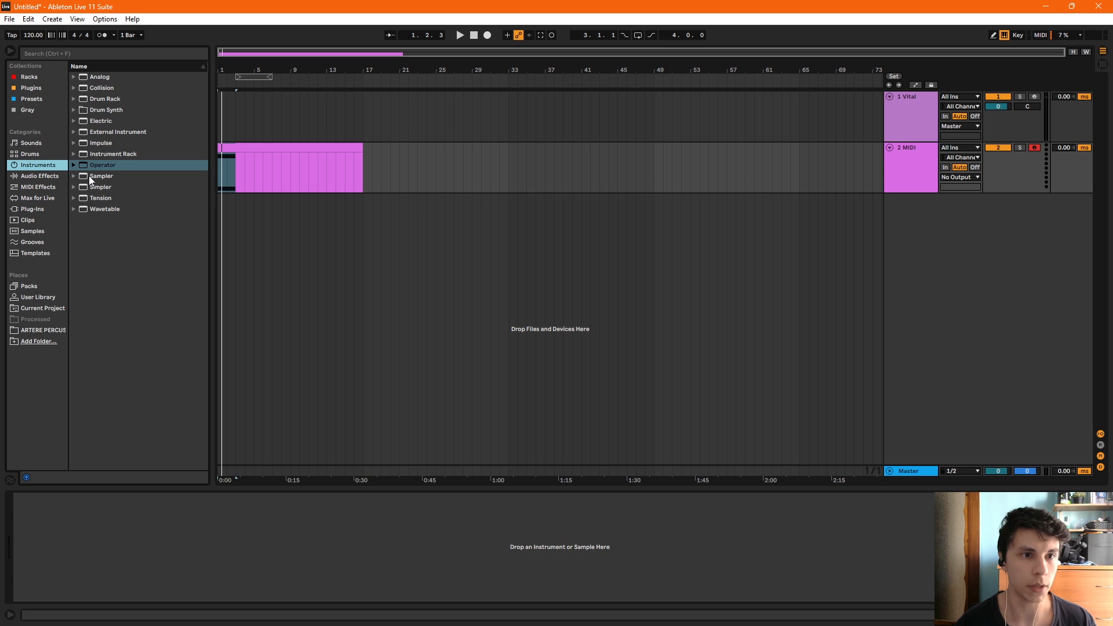
{"action": "left_click_drag", "start_coordinate": [89, 177], "coordinate": [91, 216]}
{"action": "left_click_drag", "start_coordinate": [154, 578], "coordinate": [155, 577]}
Step: Turn off Operator's filter and set its Tone to 100% while playing the clip
{"action": "key", "text": "space"}
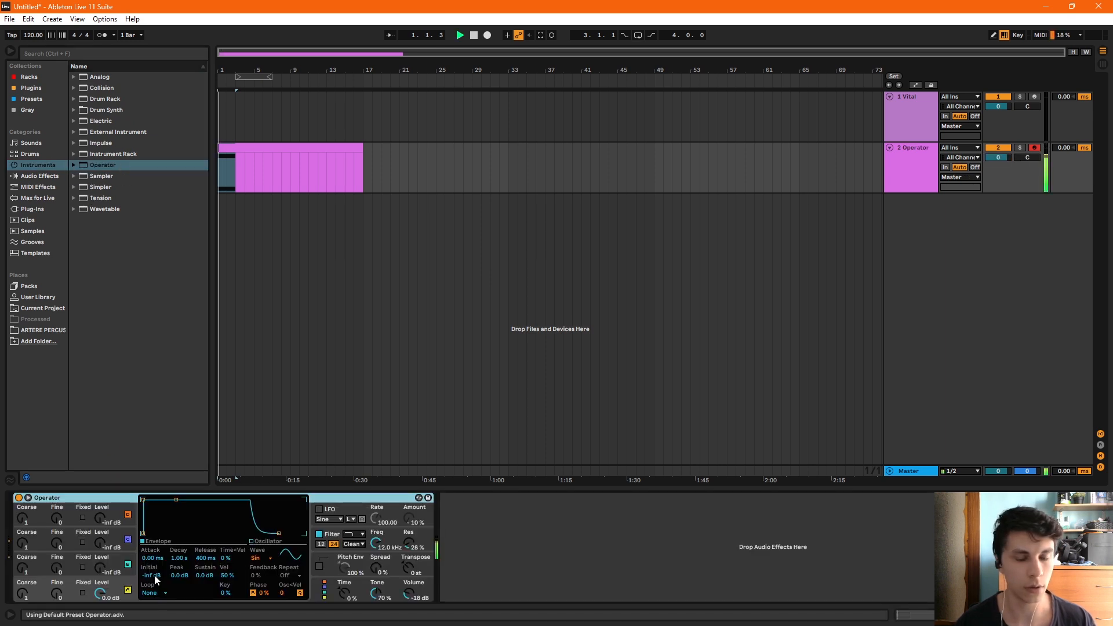
{"action": "left_click", "coordinate": [318, 535]}
{"action": "left_click", "coordinate": [376, 597]}
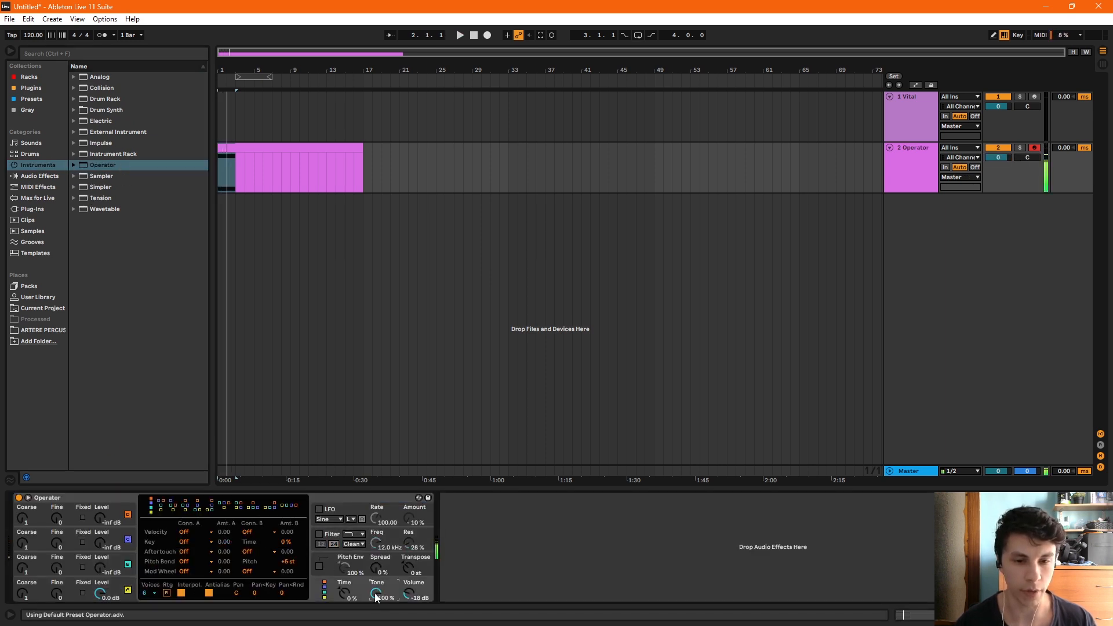
Step: Mute the Operator track and set the Vital track's Vocoder carrier to External with audio from 2-Operator
{"action": "left_click", "coordinate": [913, 116]}
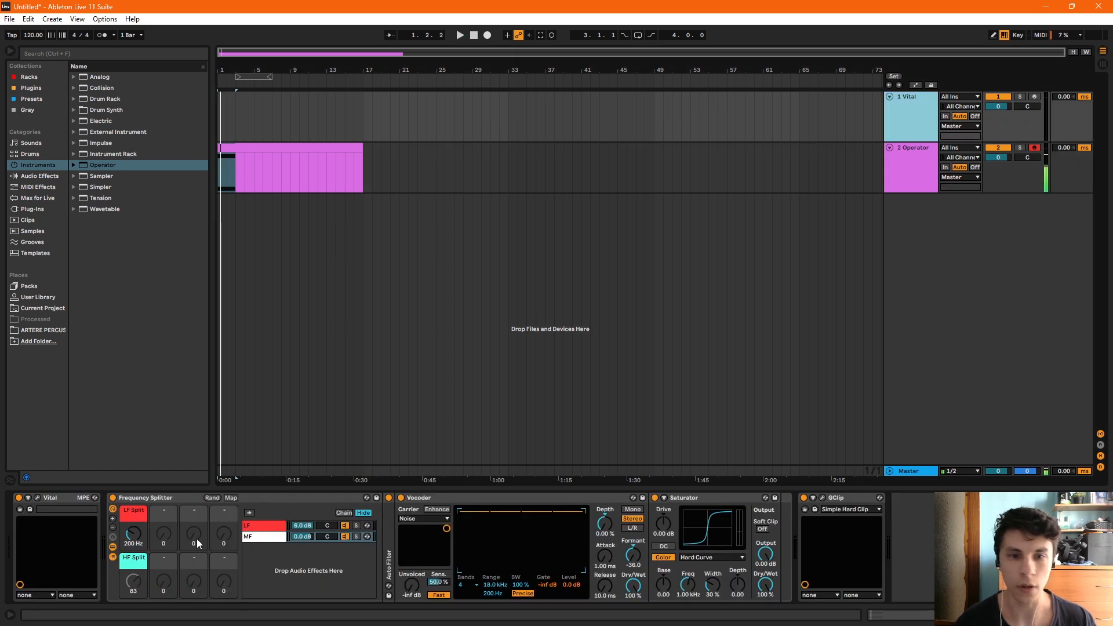
{"action": "left_click", "coordinate": [1003, 151]}
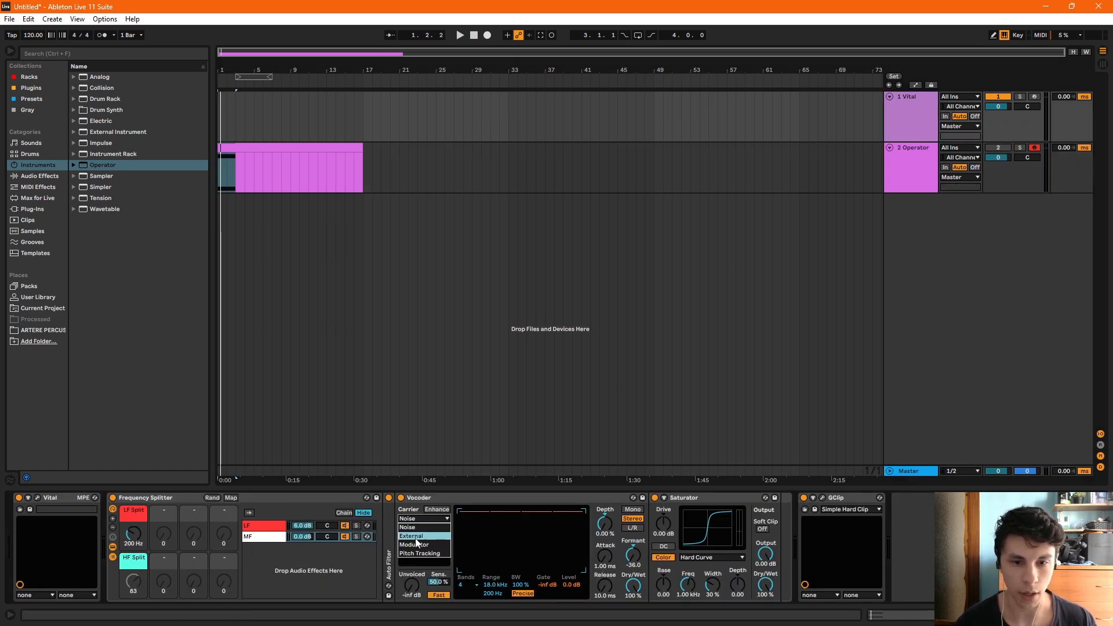
{"action": "left_click", "coordinate": [415, 536]}
{"action": "left_click", "coordinate": [421, 534]}
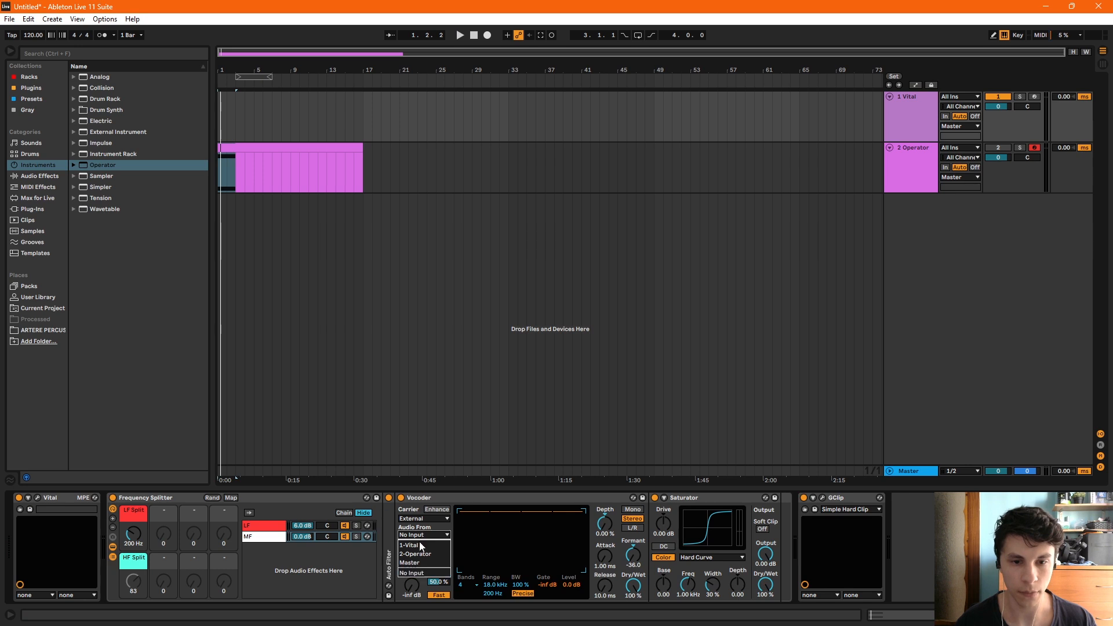
{"action": "left_click", "coordinate": [420, 554]}
{"action": "key", "text": "space"}
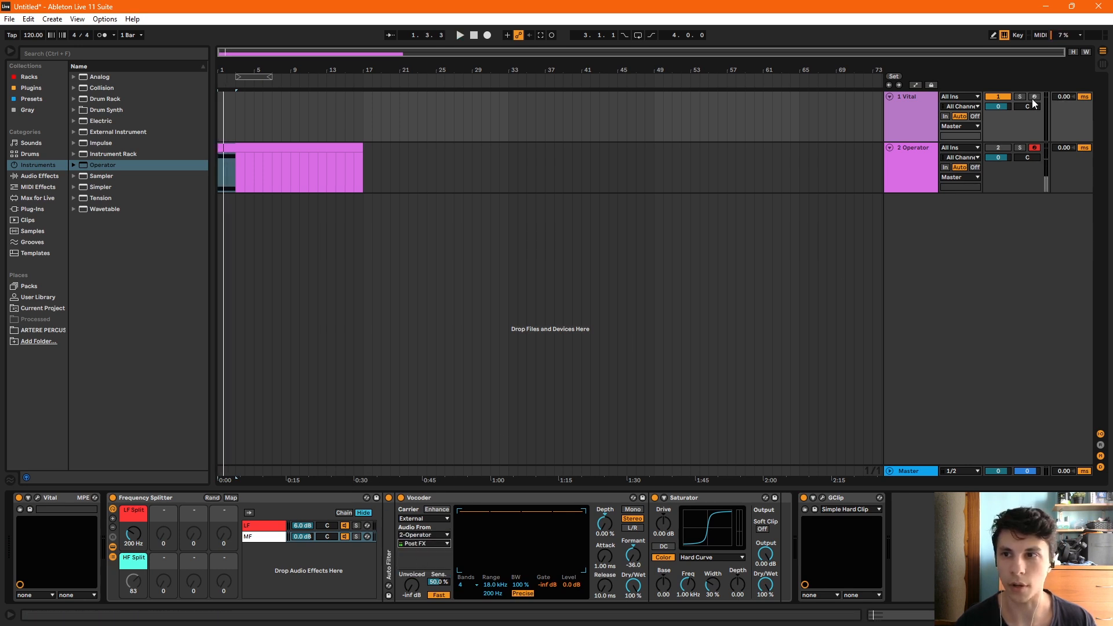
Step: Arm the Vital track, set the Vocoder's Formant to 0.00, and audition the result
{"action": "left_click", "coordinate": [1034, 97]}
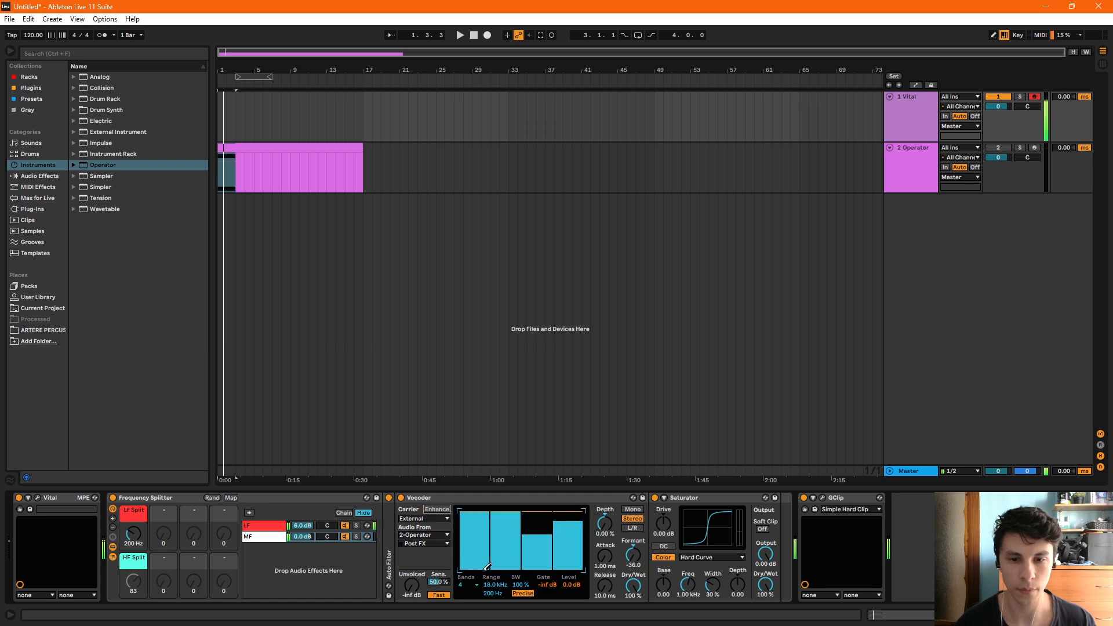
{"action": "left_click_drag", "start_coordinate": [634, 560], "coordinate": [634, 516]}
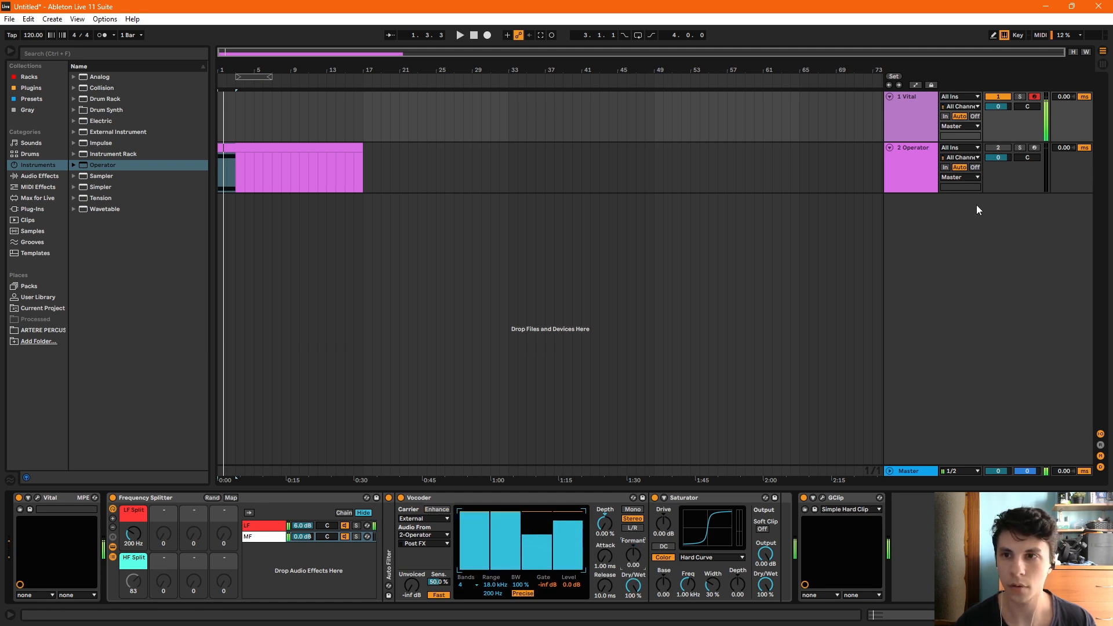
{"action": "key", "text": "space"}
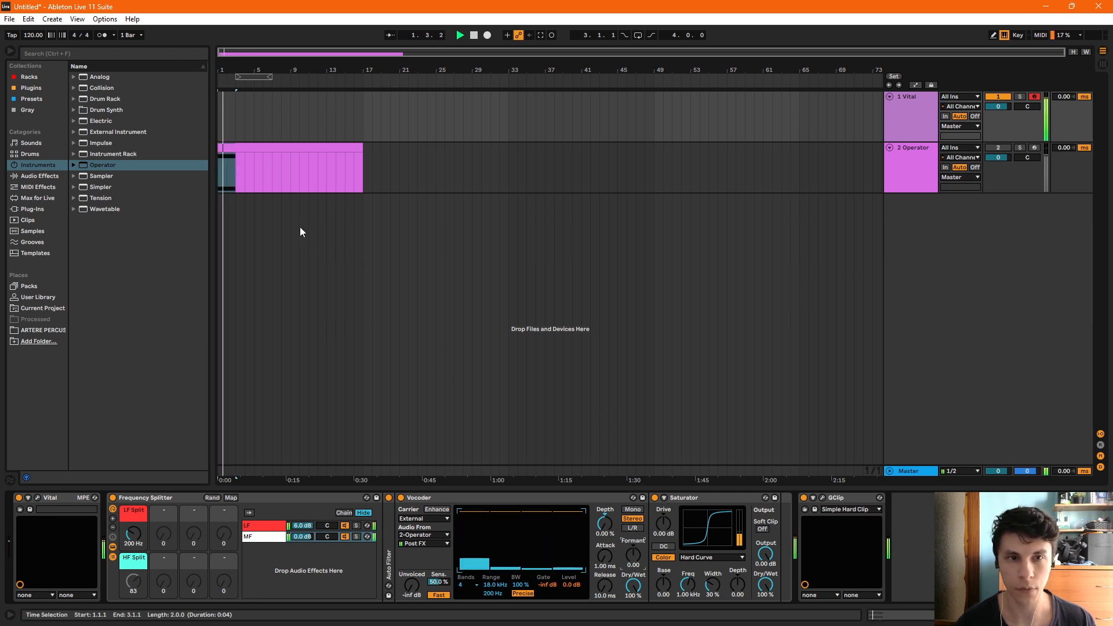
{"action": "key", "text": "space"}
Step: Unmute the Operator track and add an E3 note from bar 1 to bar 3 between the C3 and G3 notes
{"action": "left_click", "coordinate": [263, 146]}
{"action": "key", "text": "shift+Tab"}
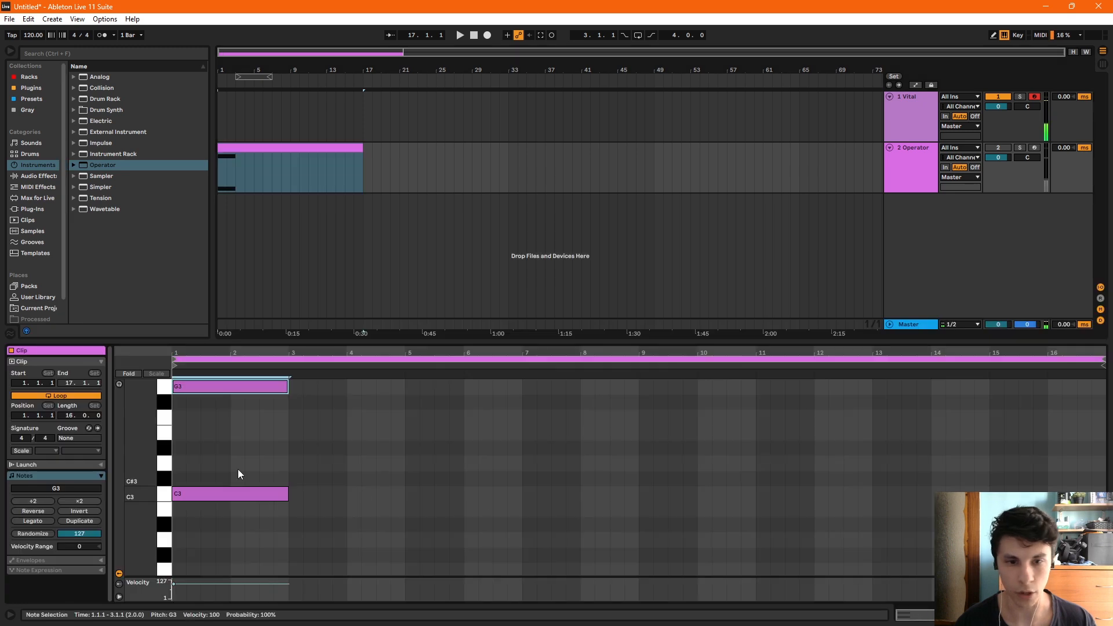
{"action": "left_click_drag", "start_coordinate": [213, 551], "coordinate": [219, 379]}
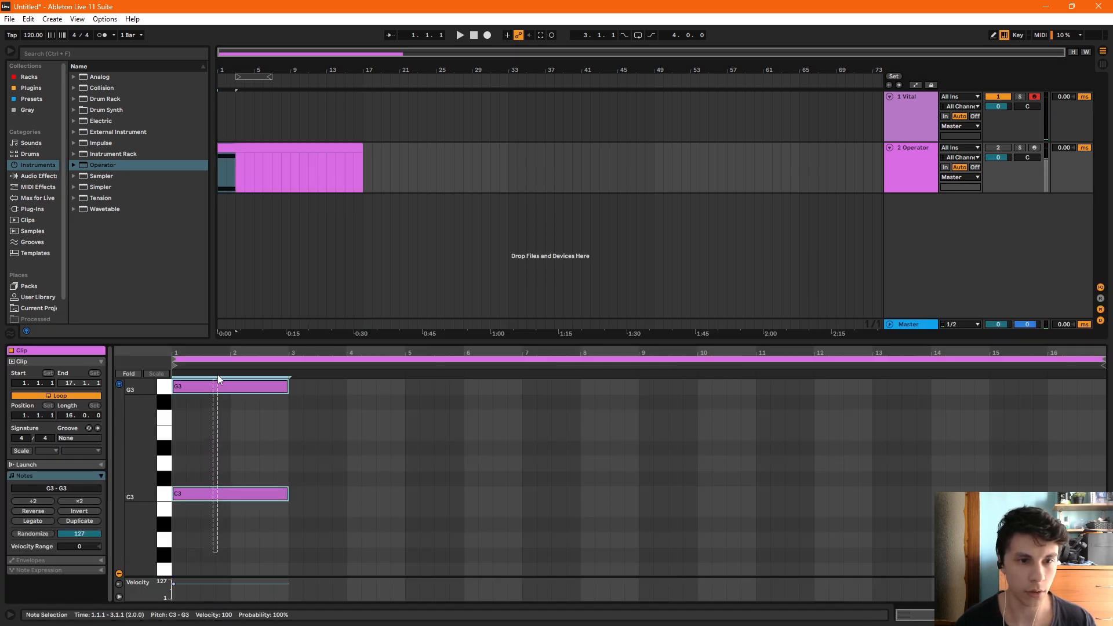
{"action": "left_click", "coordinate": [992, 151]}
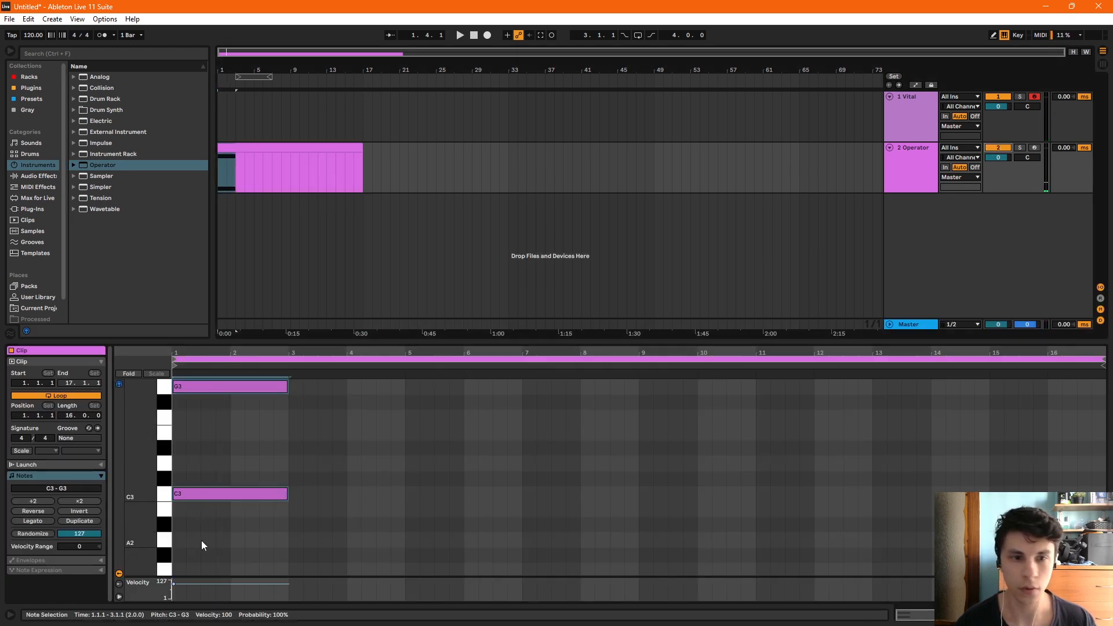
{"action": "left_click_drag", "start_coordinate": [223, 556], "coordinate": [259, 383]}
{"action": "double_click", "coordinate": [183, 445]}
{"action": "left_click_drag", "start_coordinate": [182, 444], "coordinate": [289, 448]}
{"action": "left_click_drag", "start_coordinate": [261, 537], "coordinate": [246, 343]}
{"action": "left_click_drag", "start_coordinate": [227, 447], "coordinate": [226, 434]}
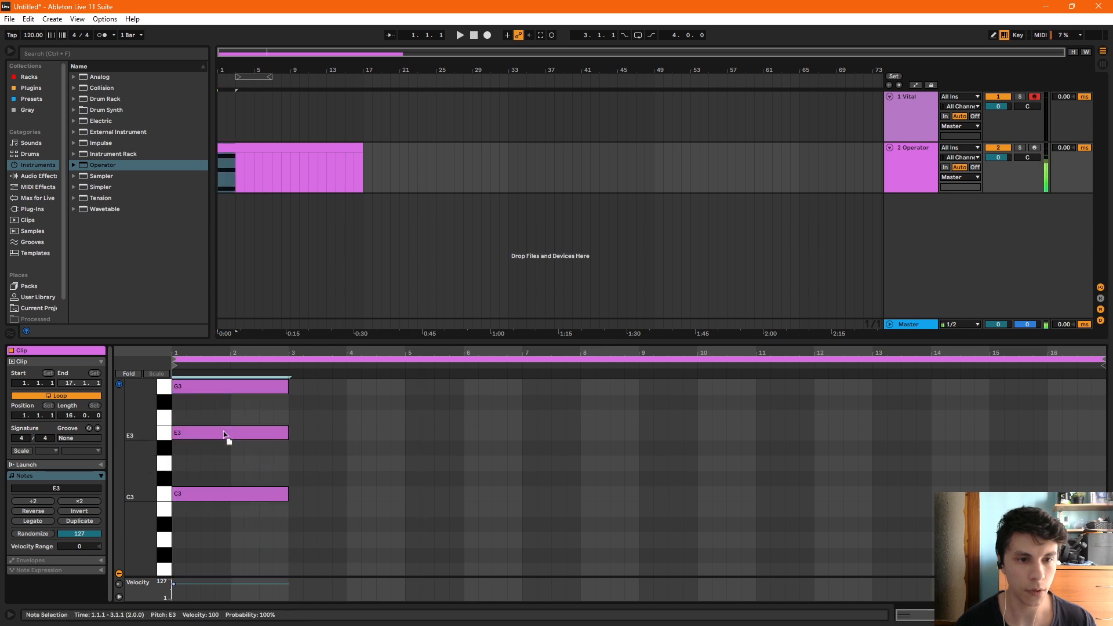
{"action": "left_click_drag", "start_coordinate": [229, 540], "coordinate": [238, 361]}
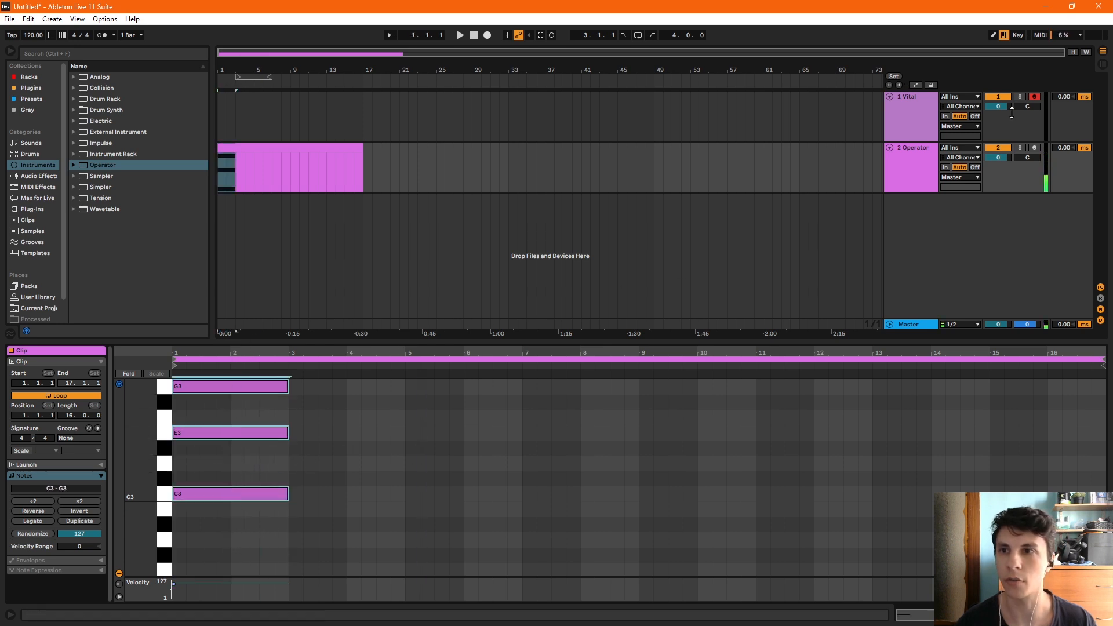
Step: Mute the Operator track and play the three-note chord through the Vocoder on the Vital track
{"action": "left_click", "coordinate": [929, 122]}
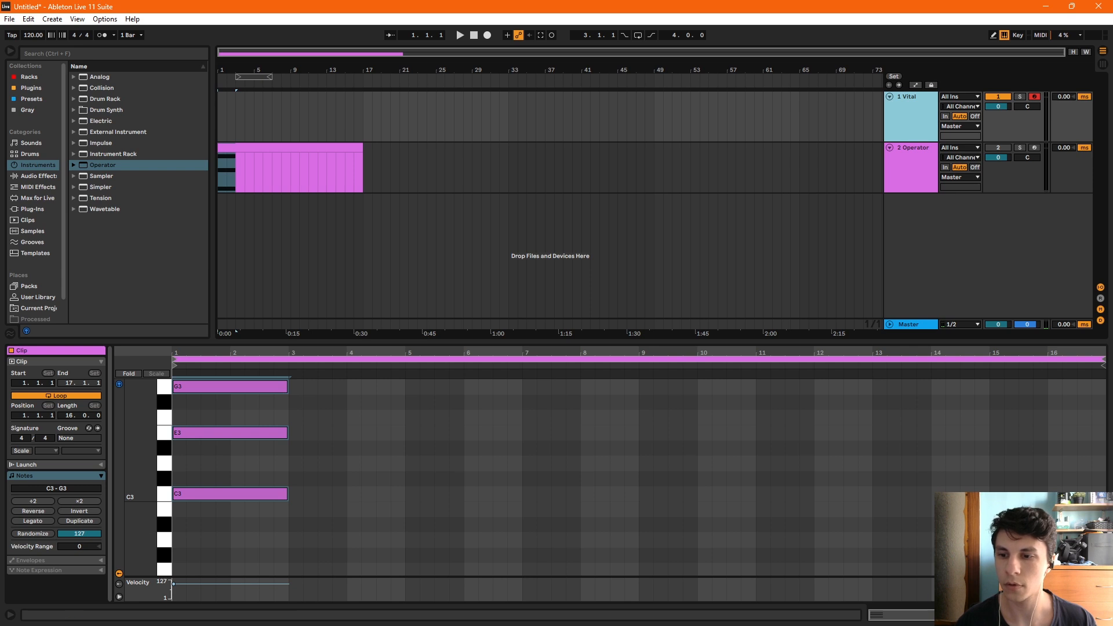
{"action": "key", "text": "shift+Tab"}
{"action": "key", "text": "space"}
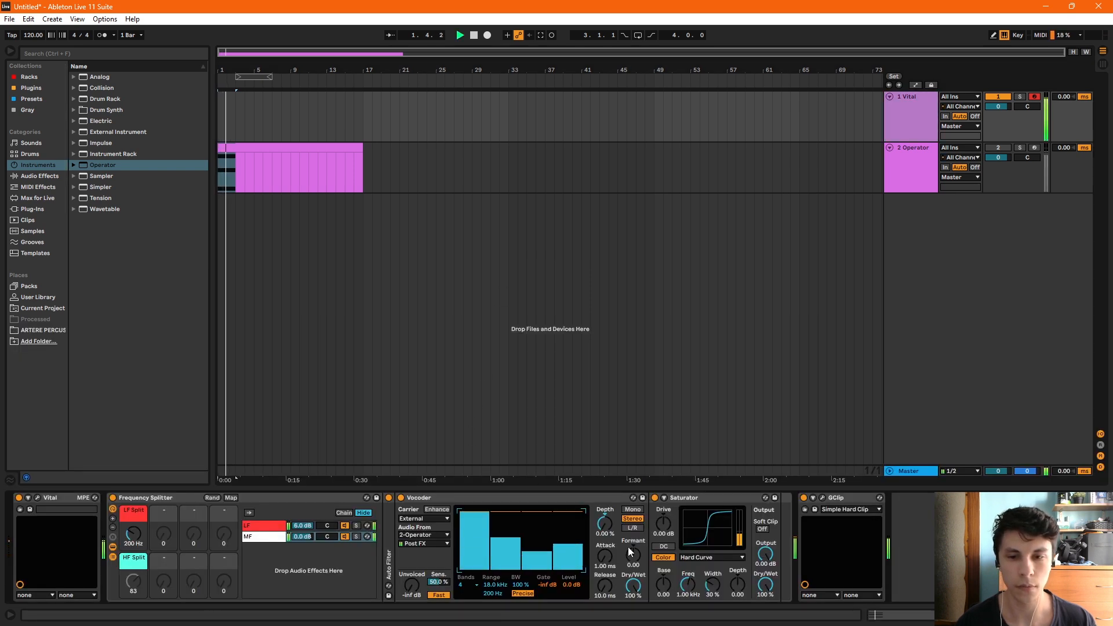
Step: Try the Vocoder's Formant at 36 during playback, reset it to 0.00, and listen again
{"action": "left_click_drag", "start_coordinate": [607, 528], "coordinate": [635, 511]}
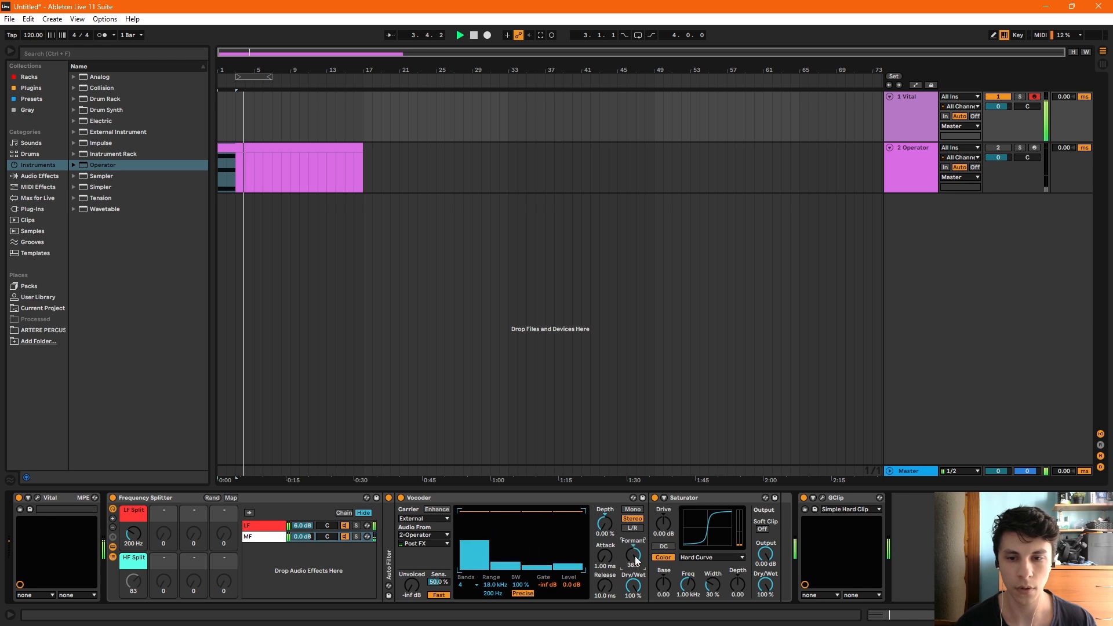
{"action": "key", "text": "space"}
{"action": "key", "text": "space"}
{"action": "double_click", "coordinate": [635, 557]}
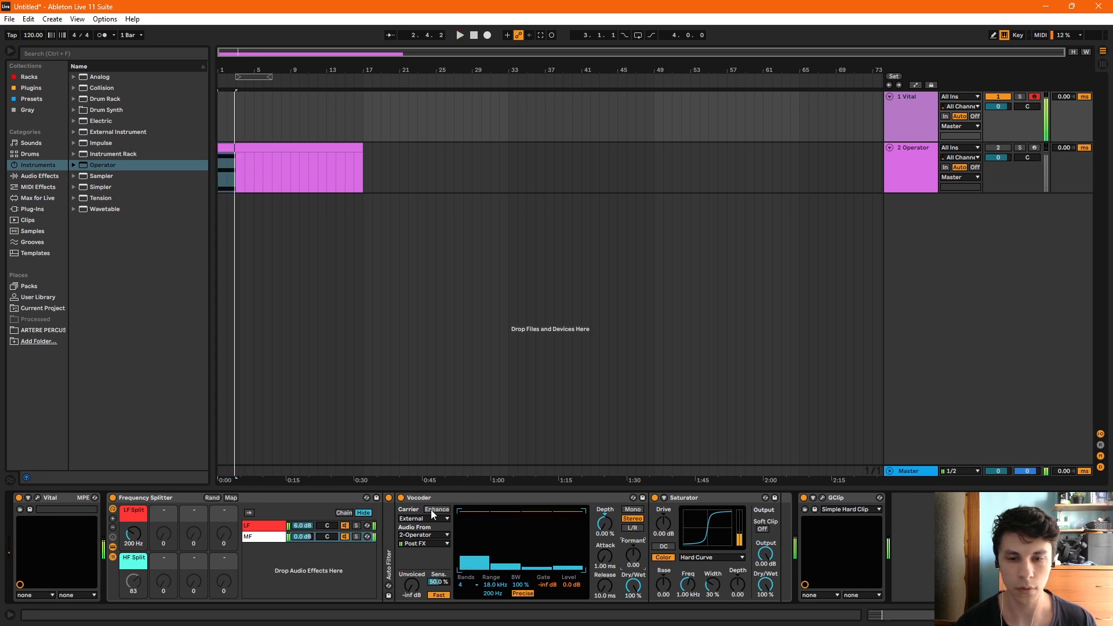
{"action": "key", "text": "space"}
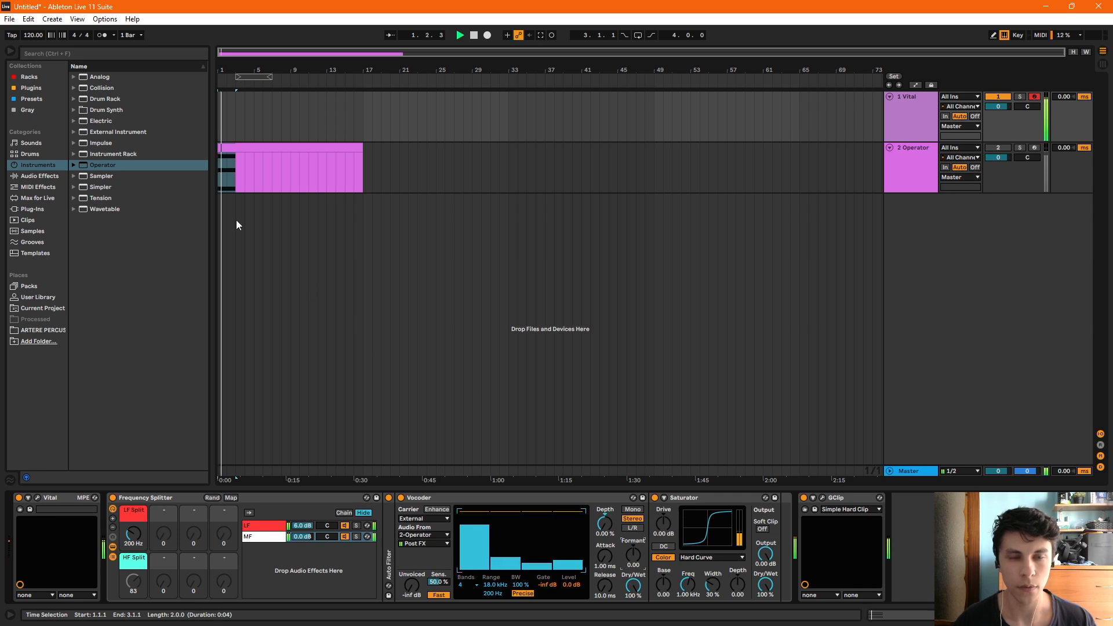
{"action": "key", "text": "space"}
Step: Add an A#3 note from bar 1 to bar 3 above the chord in the Operator clip and play it unmuted
{"action": "left_click", "coordinate": [240, 149]}
{"action": "double_click", "coordinate": [241, 149]}
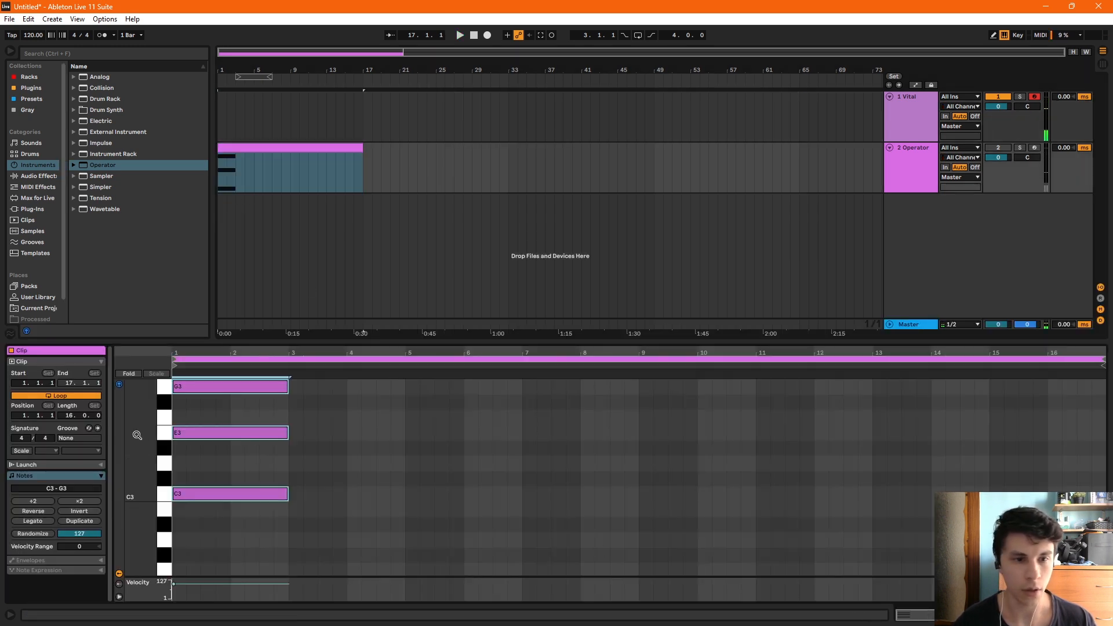
{"action": "left_click_drag", "start_coordinate": [137, 435], "coordinate": [138, 462]}
{"action": "left_click", "coordinate": [232, 552]}
{"action": "left_click", "coordinate": [261, 519]}
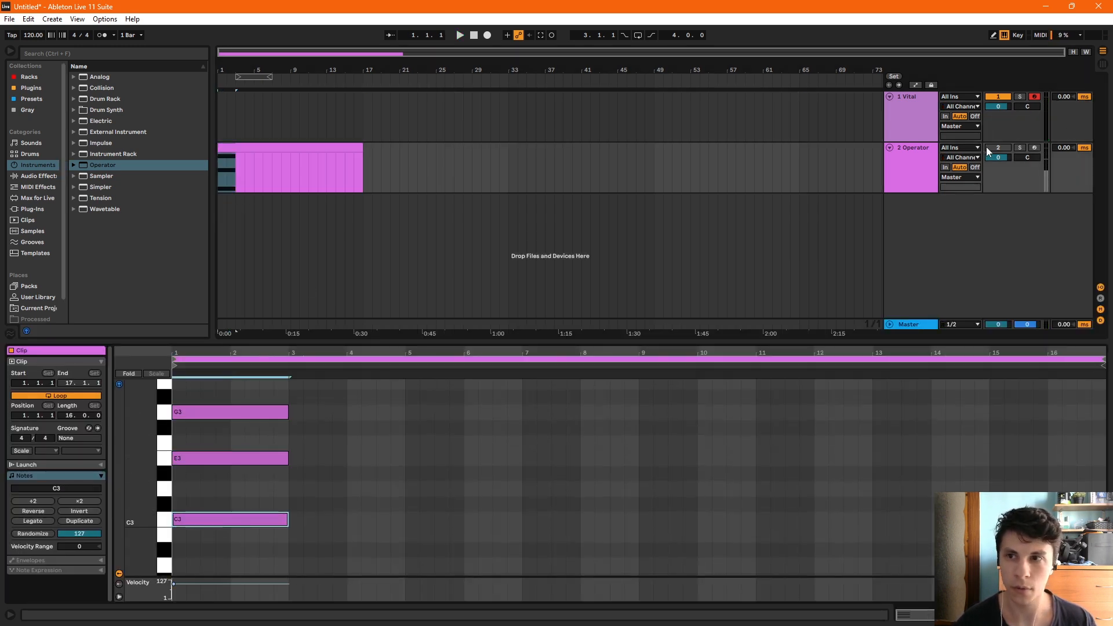
{"action": "left_click_drag", "start_coordinate": [267, 542], "coordinate": [216, 406]}
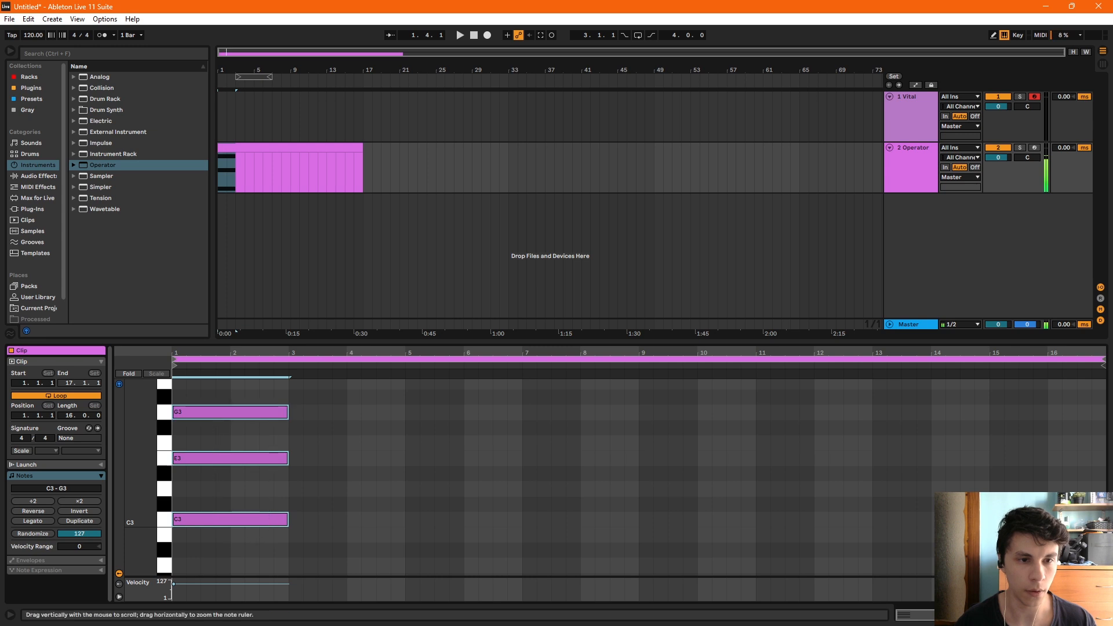
{"action": "left_click_drag", "start_coordinate": [137, 418], "coordinate": [138, 465]}
{"action": "double_click", "coordinate": [182, 412]}
{"action": "left_click_drag", "start_coordinate": [186, 413], "coordinate": [288, 412]}
{"action": "key", "text": "space"}
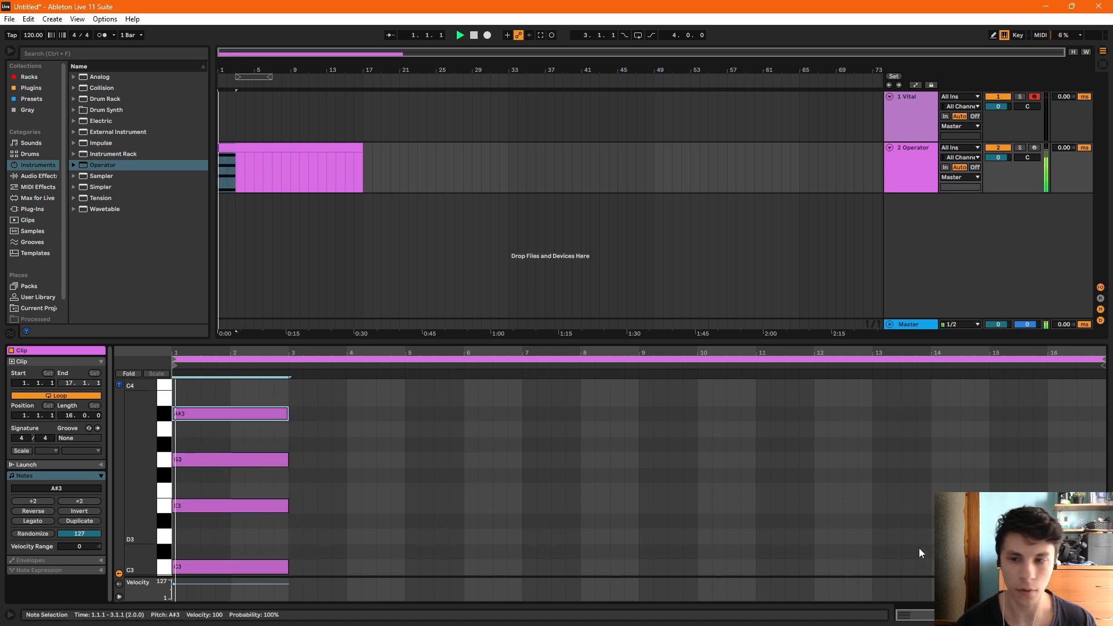
Step: Mute the Operator track again and set the Vital track's Vocoder Depth to 100% during playback
{"action": "left_click", "coordinate": [1009, 614]}
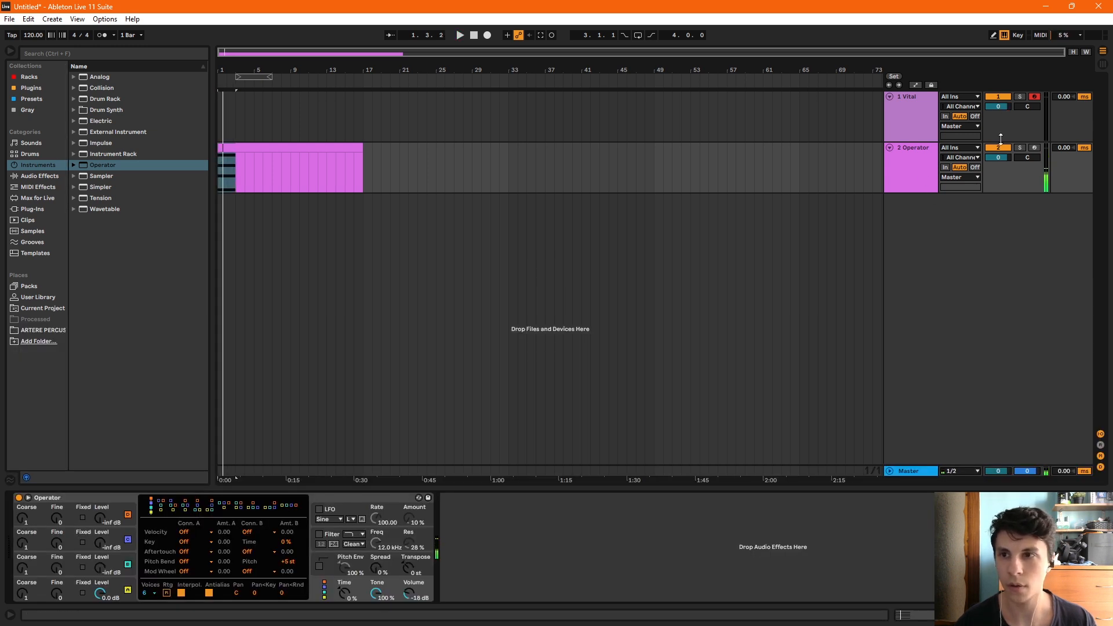
{"action": "left_click", "coordinate": [915, 114]}
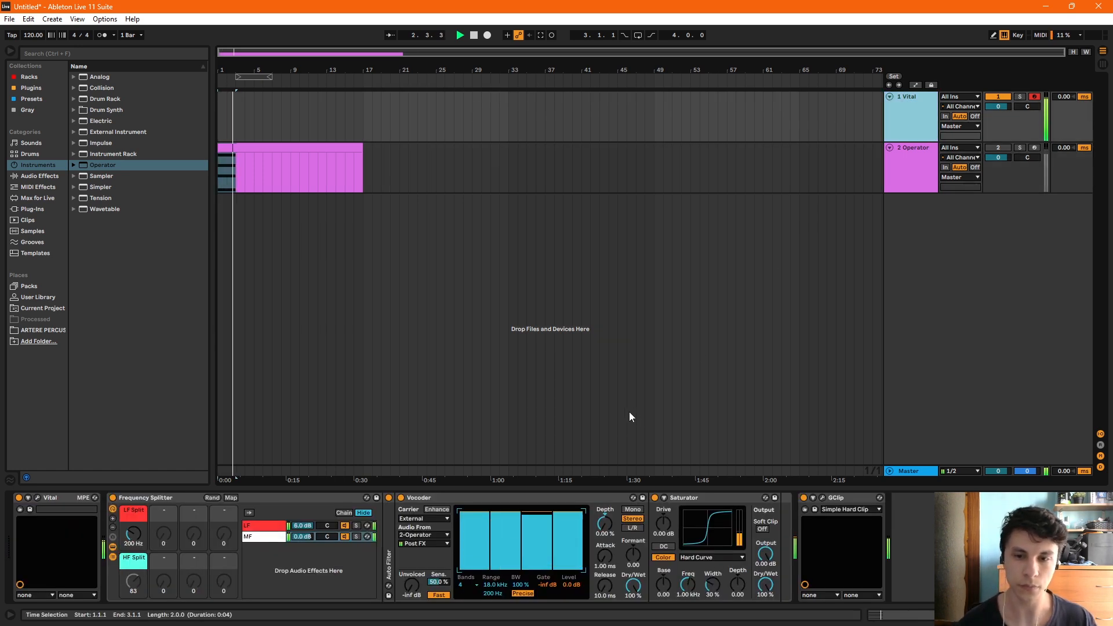
{"action": "key", "text": "space"}
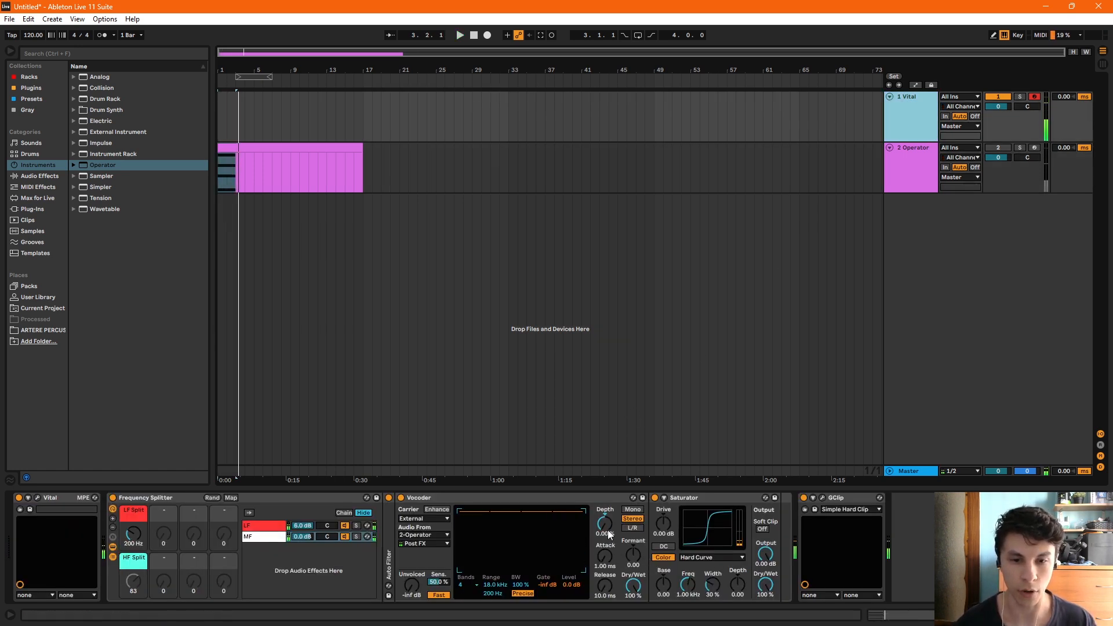
{"action": "key", "text": "space"}
{"action": "double_click", "coordinate": [603, 526]}
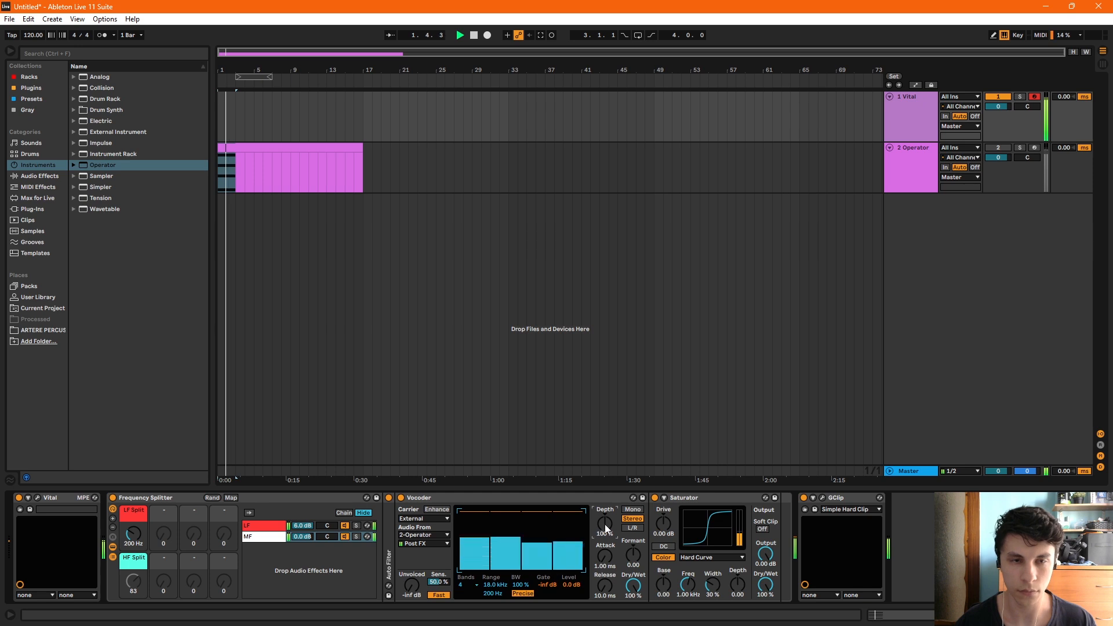
Step: Reset the Vocoder's Depth to 0.00%, set its number of Bands to 8, and play the chord
{"action": "double_click", "coordinate": [604, 524]}
{"action": "left_click", "coordinate": [464, 585]}
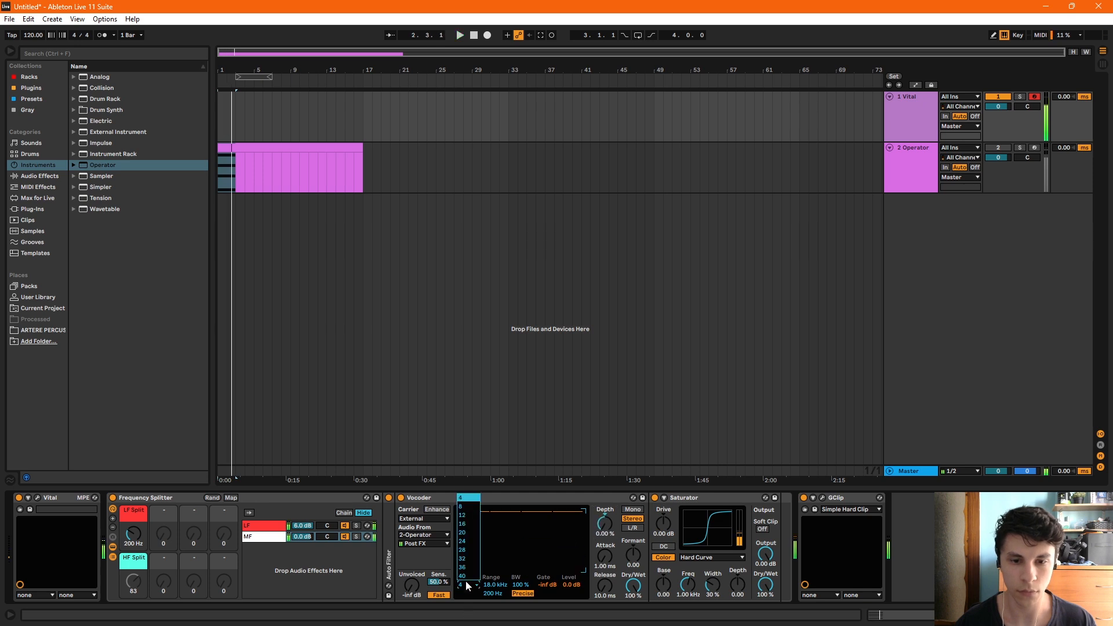
{"action": "left_click", "coordinate": [469, 533]}
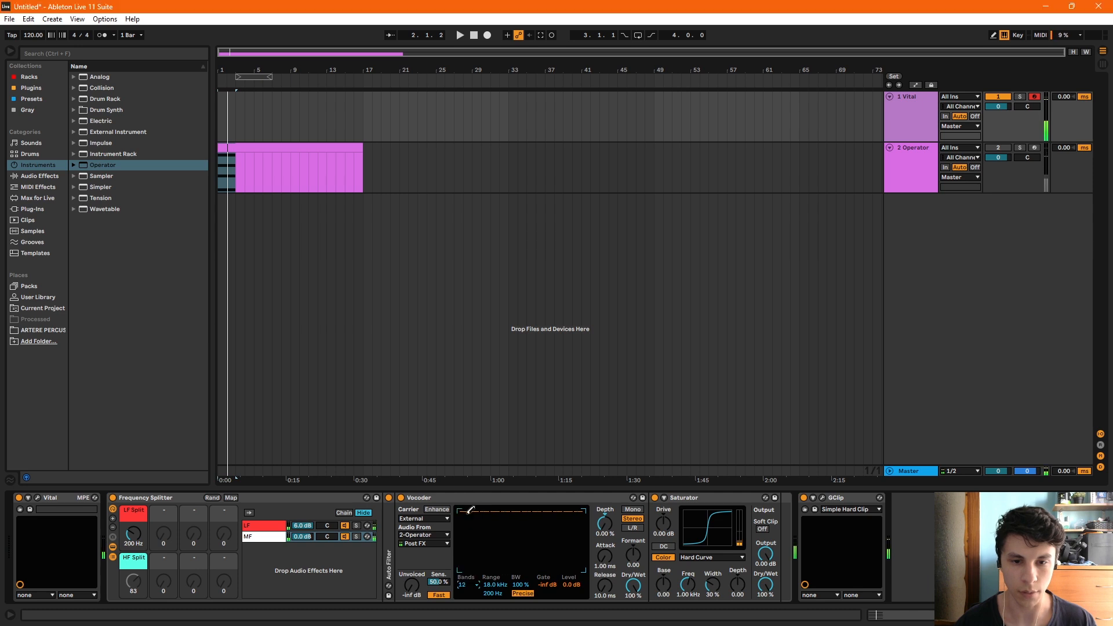
{"action": "key", "text": "space"}
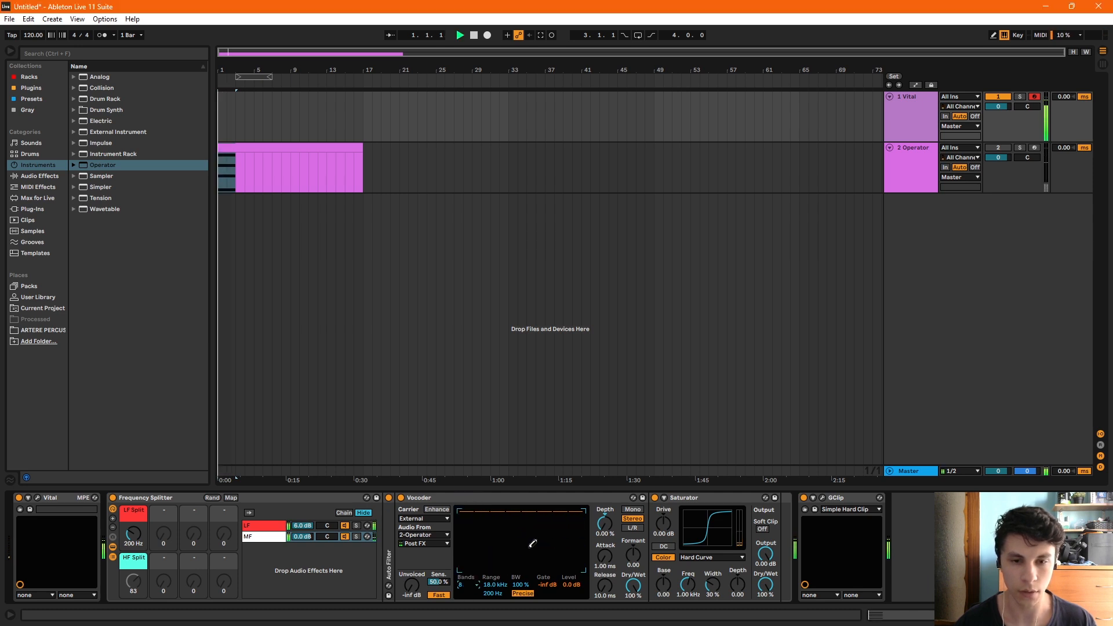
Step: Try the Vocoder's bandwidth at 200% during playback, reset it to 100%, and listen again
{"action": "left_click_drag", "start_coordinate": [521, 585], "coordinate": [522, 549]}
{"action": "key", "text": "space"}
{"action": "key", "text": "space"}
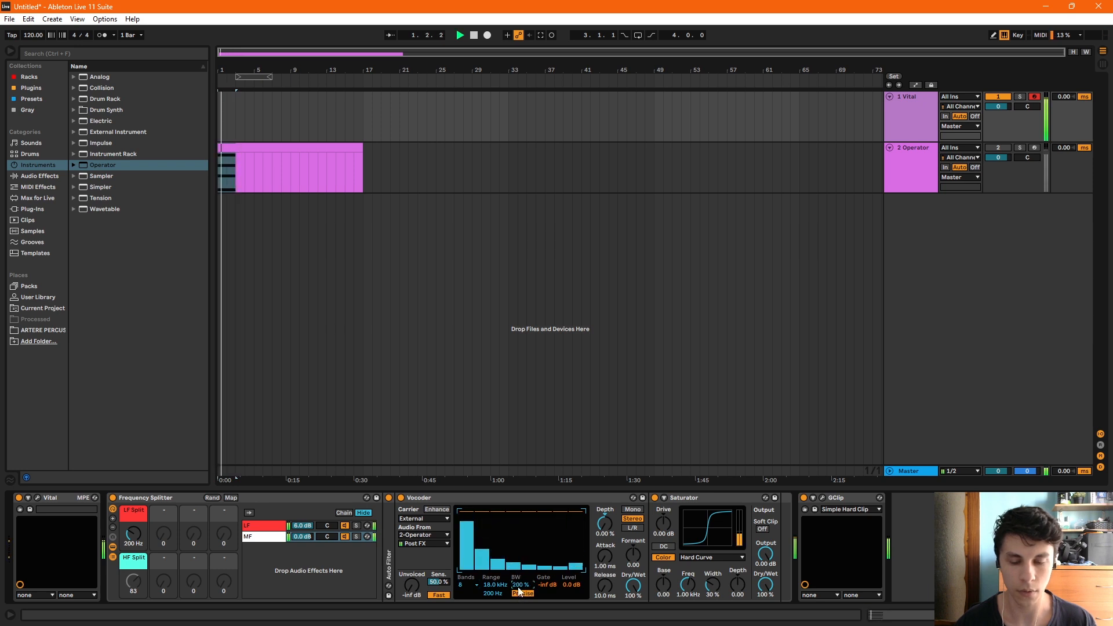
{"action": "double_click", "coordinate": [520, 586]}
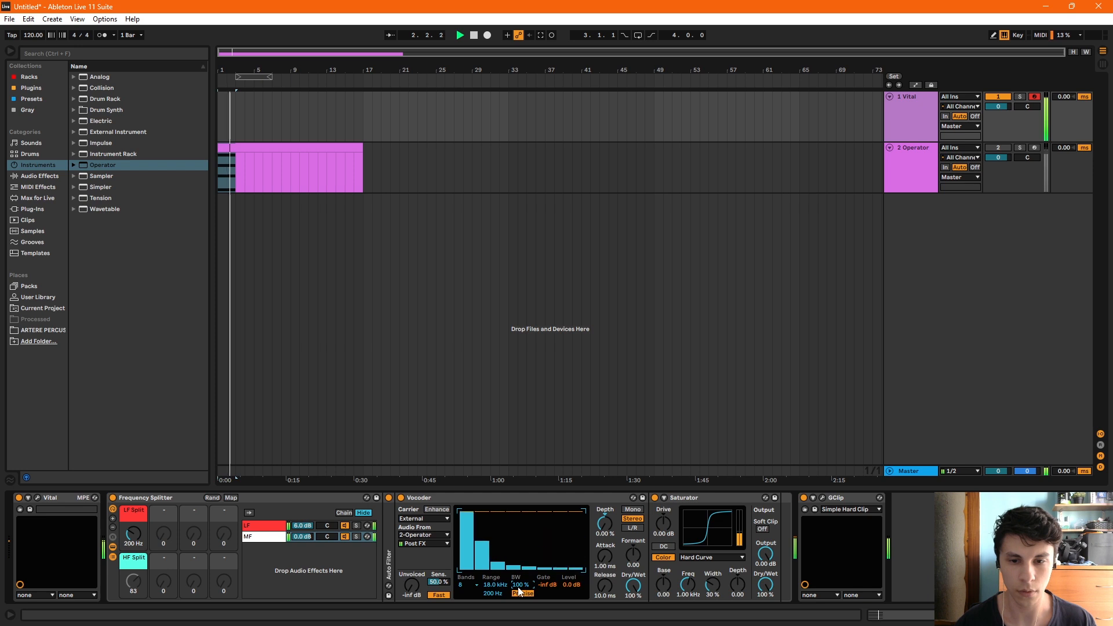
{"action": "key", "text": "space"}
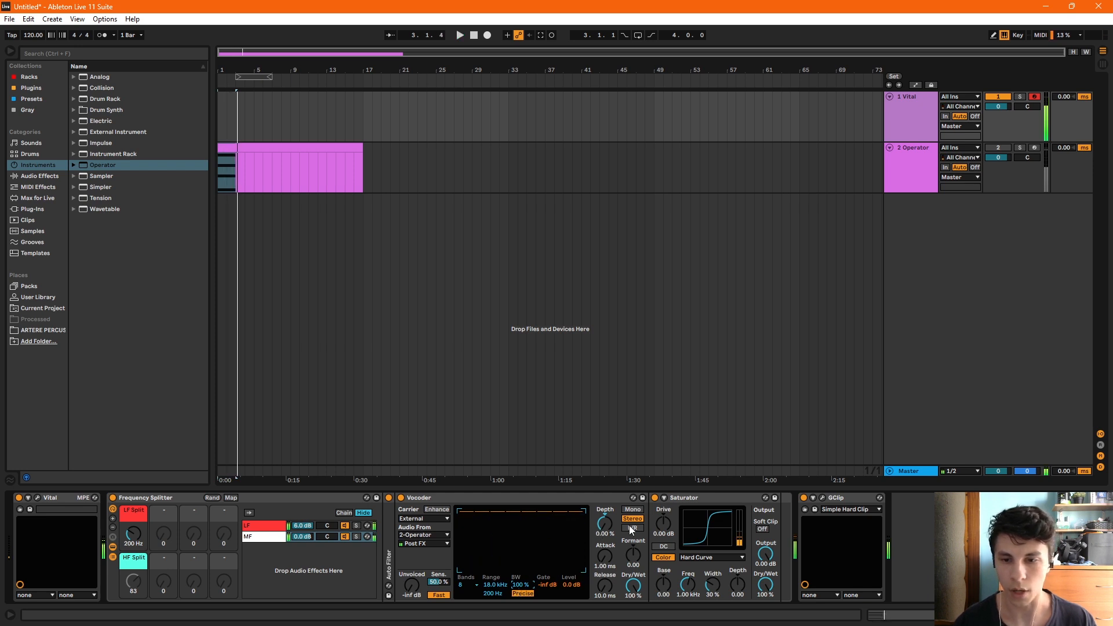
Step: Try the Saturator's Drive at 36 dB during playback and reset it to 0.00 dB
{"action": "left_click_drag", "start_coordinate": [667, 530], "coordinate": [667, 475]}
{"action": "key", "text": "space"}
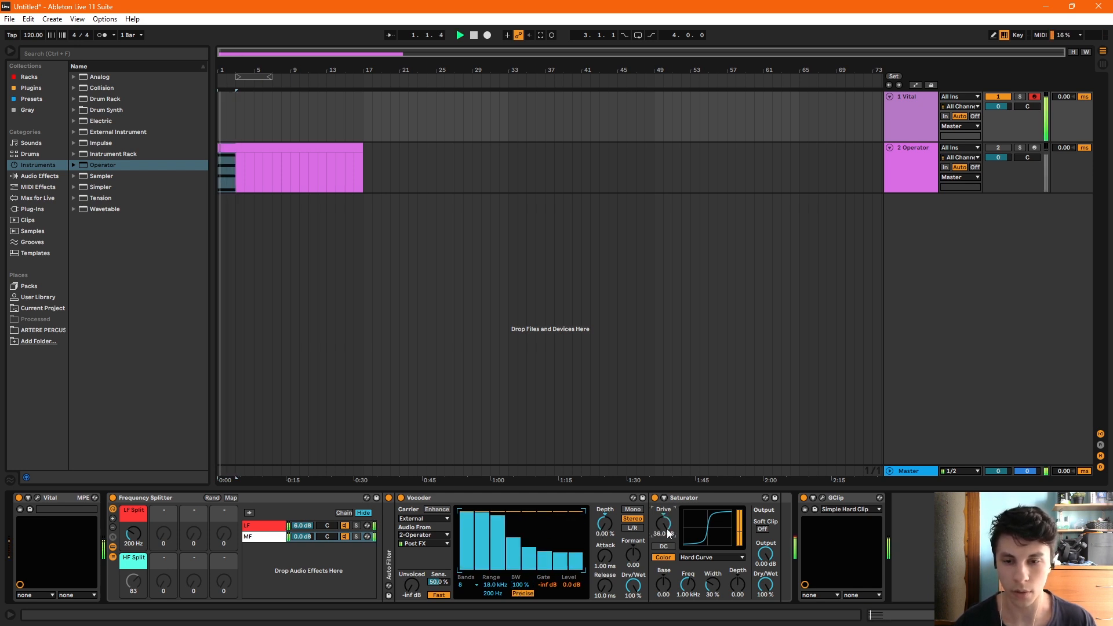
{"action": "double_click", "coordinate": [664, 525]}
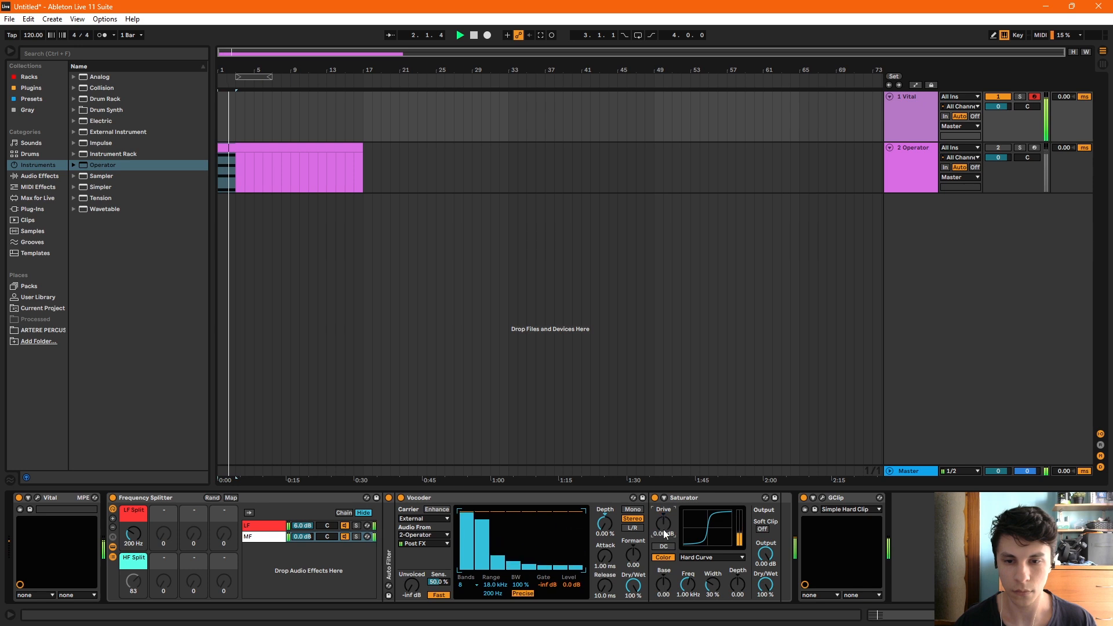
Step: Turn on the Vocoder's Enhance option and play the processed chord
{"action": "left_click", "coordinate": [437, 510]}
{"action": "key", "text": "space"}
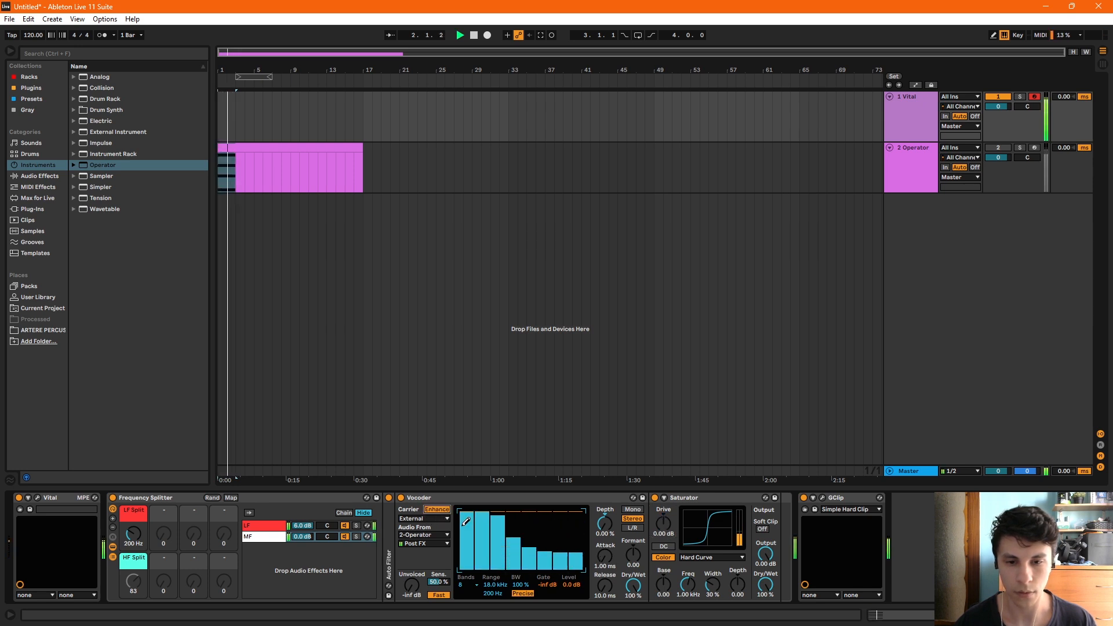
Step: Add the MCharmVerb reverb plug-in after the Saturator, listen with its default settings, and close its window
{"action": "left_click", "coordinate": [29, 79]}
{"action": "left_click", "coordinate": [42, 91]}
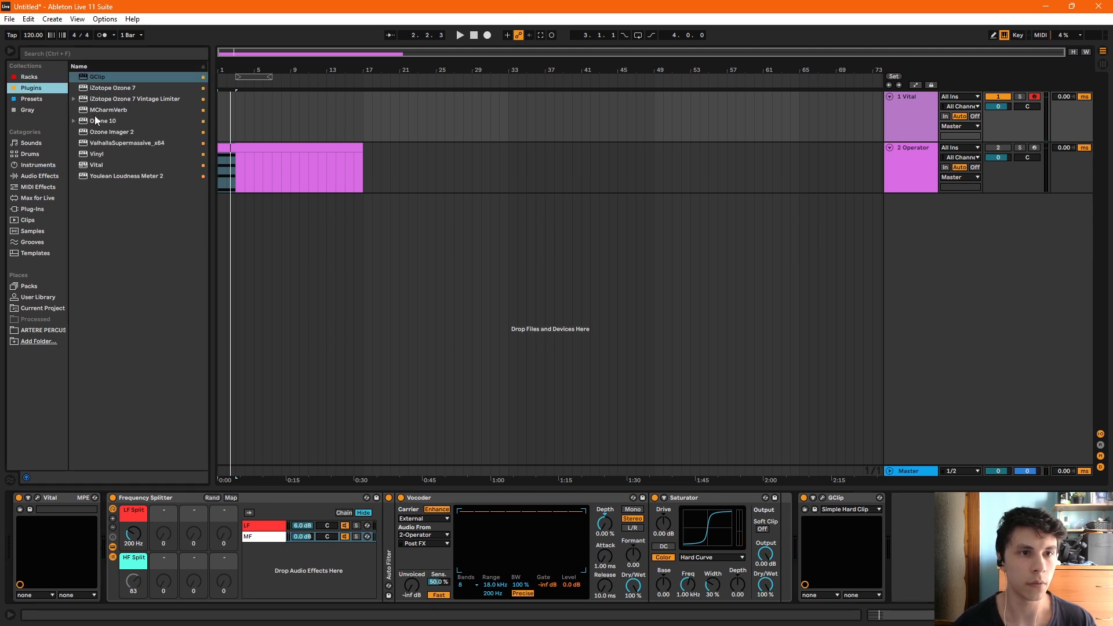
{"action": "left_click", "coordinate": [92, 112]}
{"action": "key", "text": "Return"}
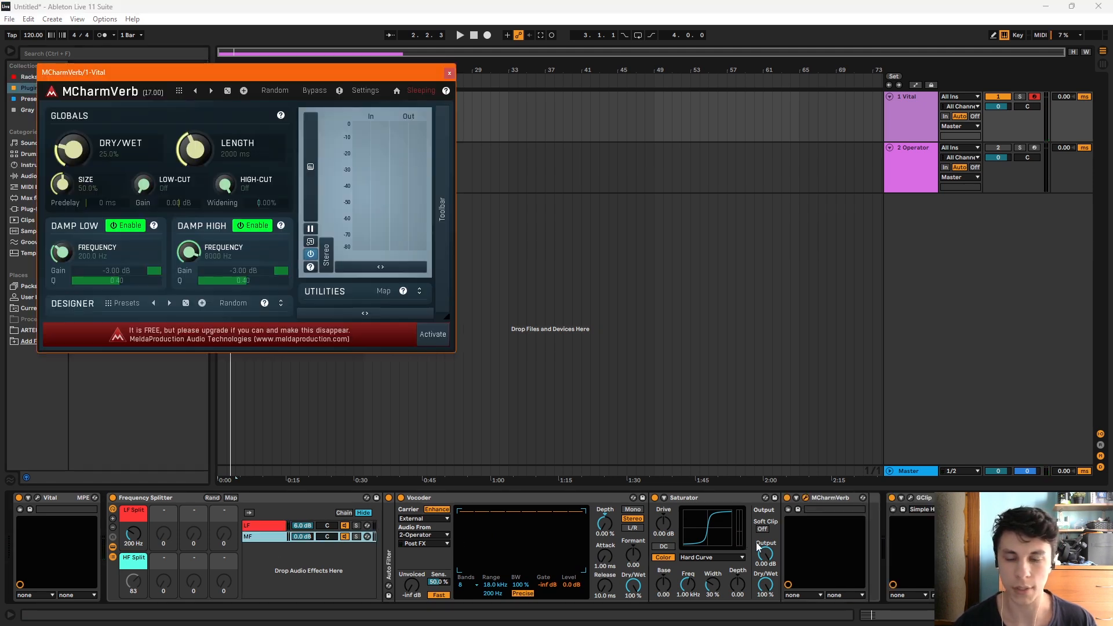
{"action": "key", "text": "space"}
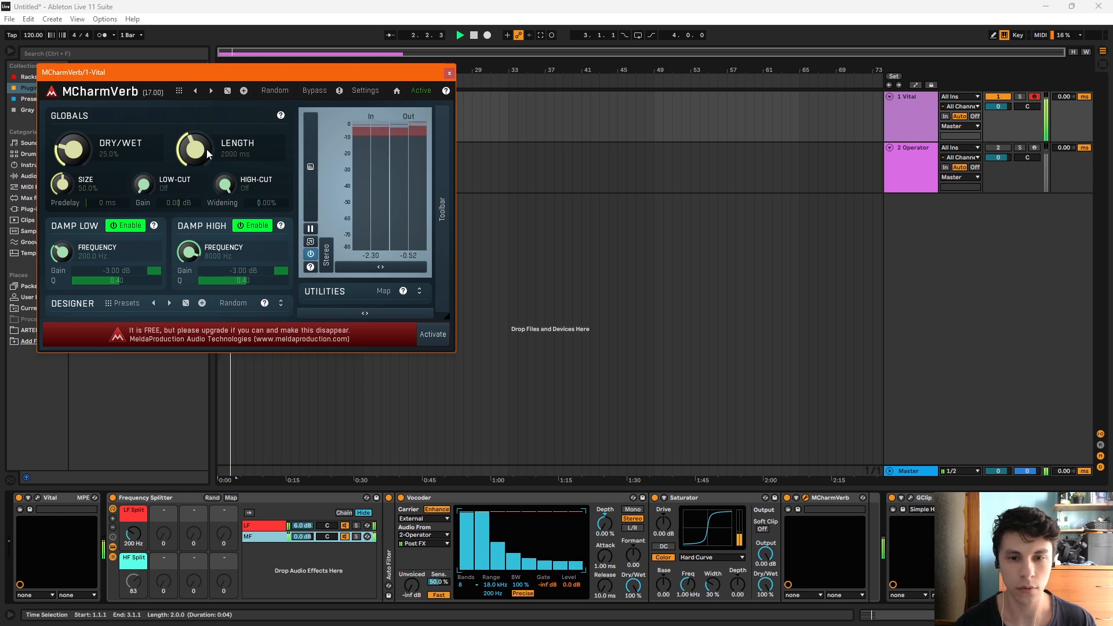
{"action": "left_click", "coordinate": [449, 73]}
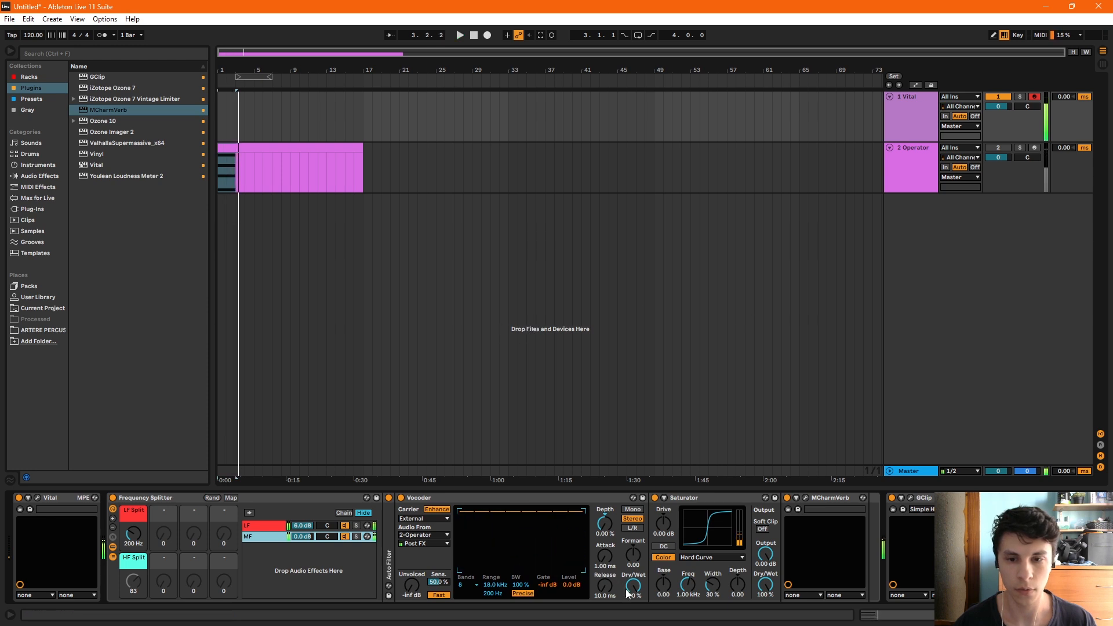
Step: Set the Vocoder's Formant to 36.0 and play the chord to hear the shift
{"action": "left_click_drag", "start_coordinate": [635, 557], "coordinate": [635, 499]}
{"action": "key", "text": "space"}
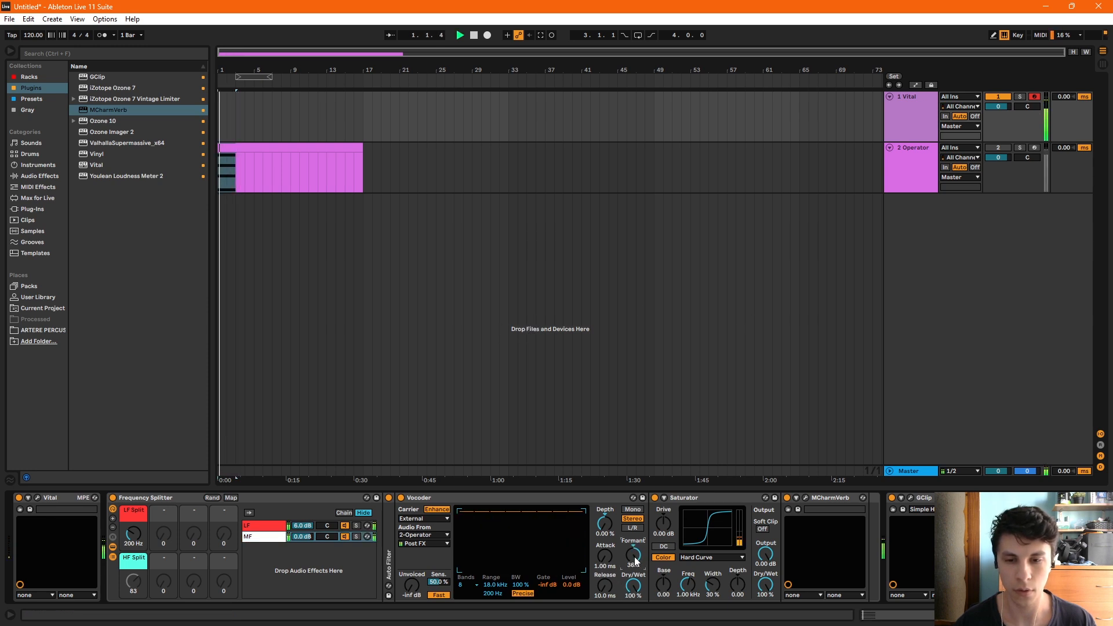
{"action": "key", "text": "space"}
{"action": "key", "text": "space"}
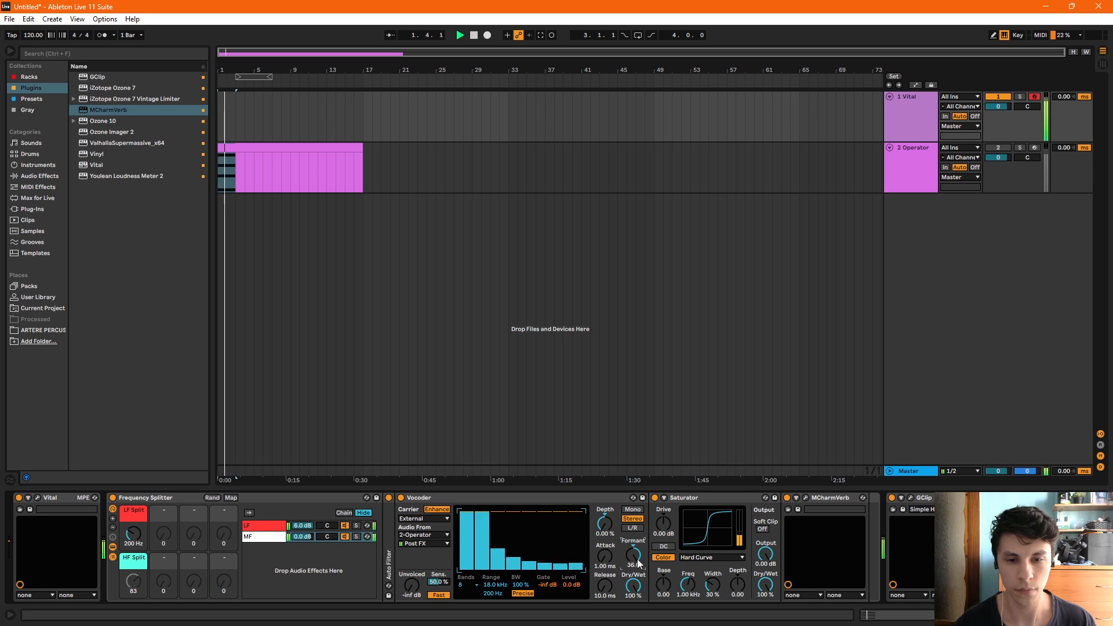
{"action": "key", "text": "space"}
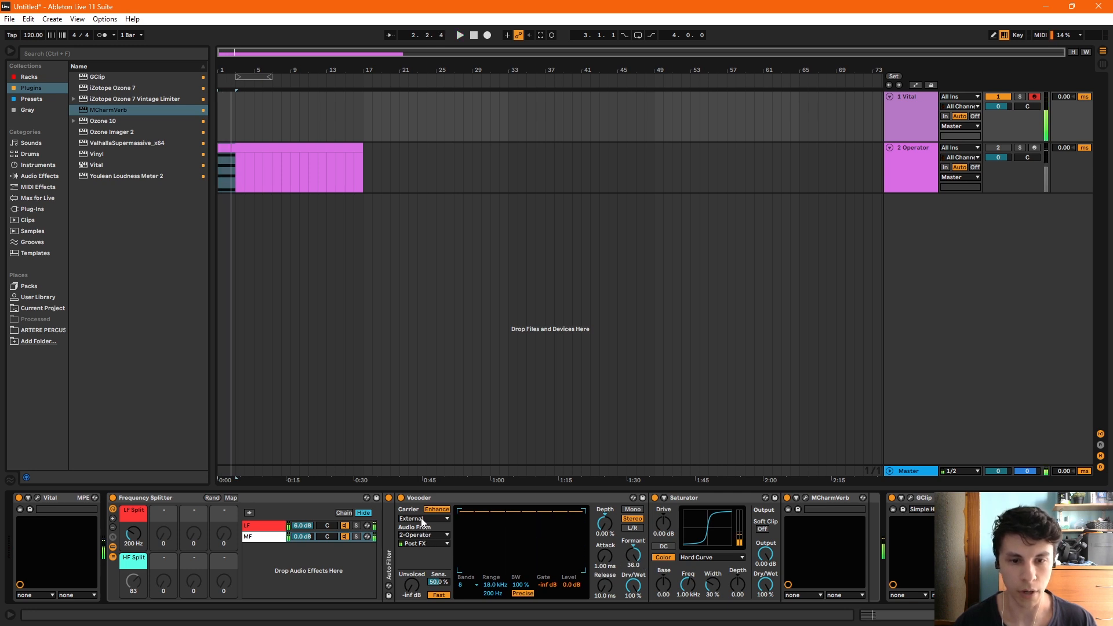
Step: Try Noise as the Vocoder's carrier during playback and switch the carrier back to External
{"action": "left_click", "coordinate": [422, 519]}
{"action": "left_click", "coordinate": [415, 528]}
{"action": "key", "text": "space"}
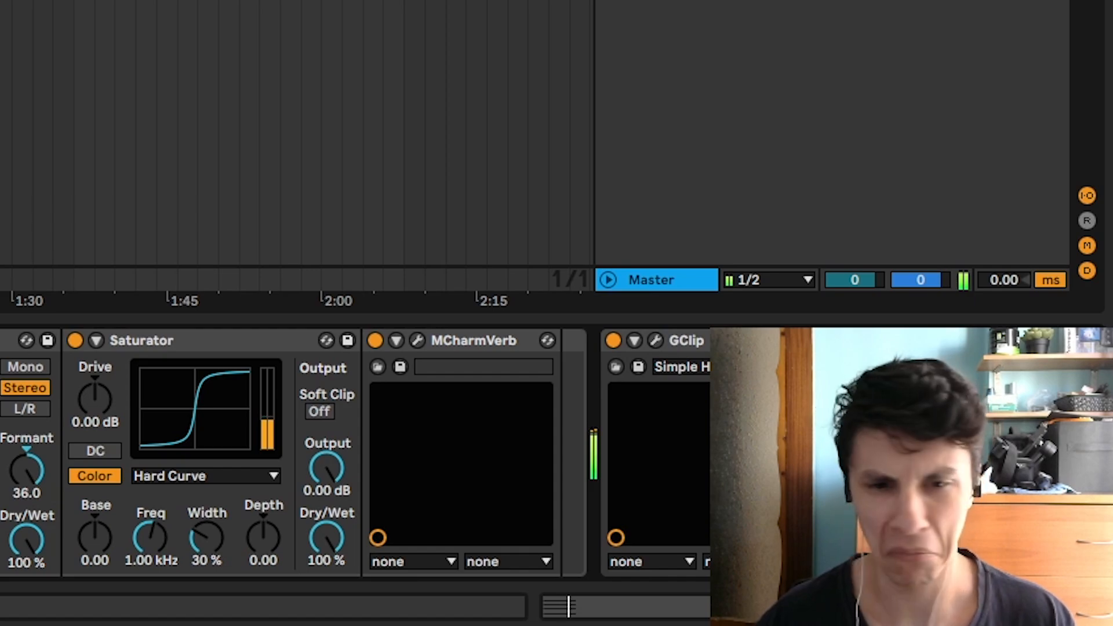
{"action": "key", "text": "space"}
{"action": "left_click", "coordinate": [422, 519]}
{"action": "left_click", "coordinate": [412, 535]}
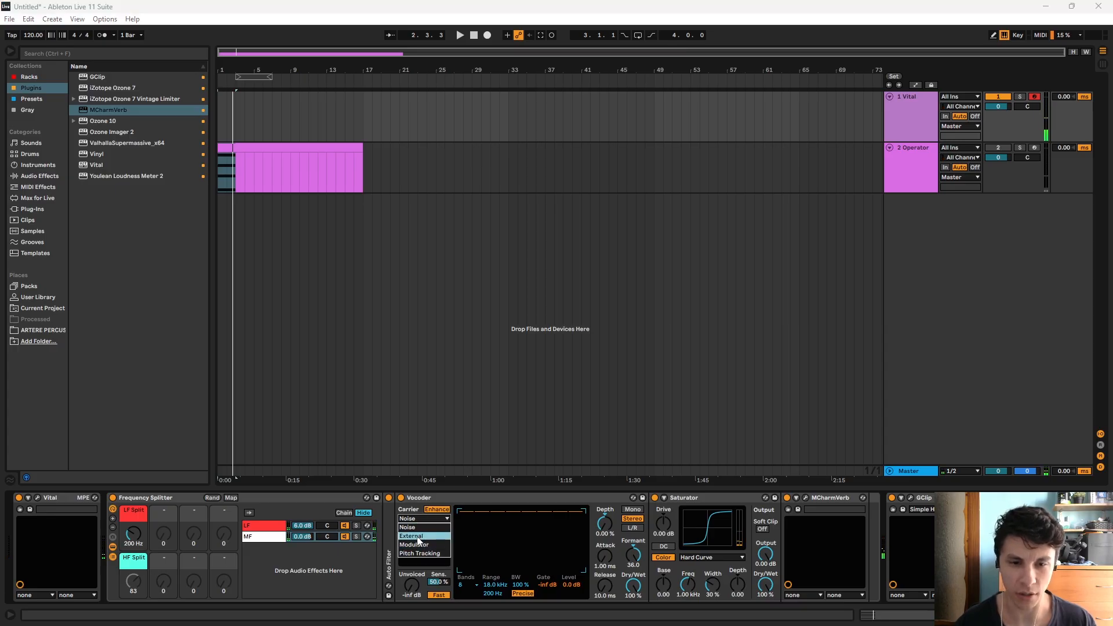
Step: Set the Saturator's Drive to 12.0 dB while playing the chord through the Vocoder
{"action": "key", "text": "space"}
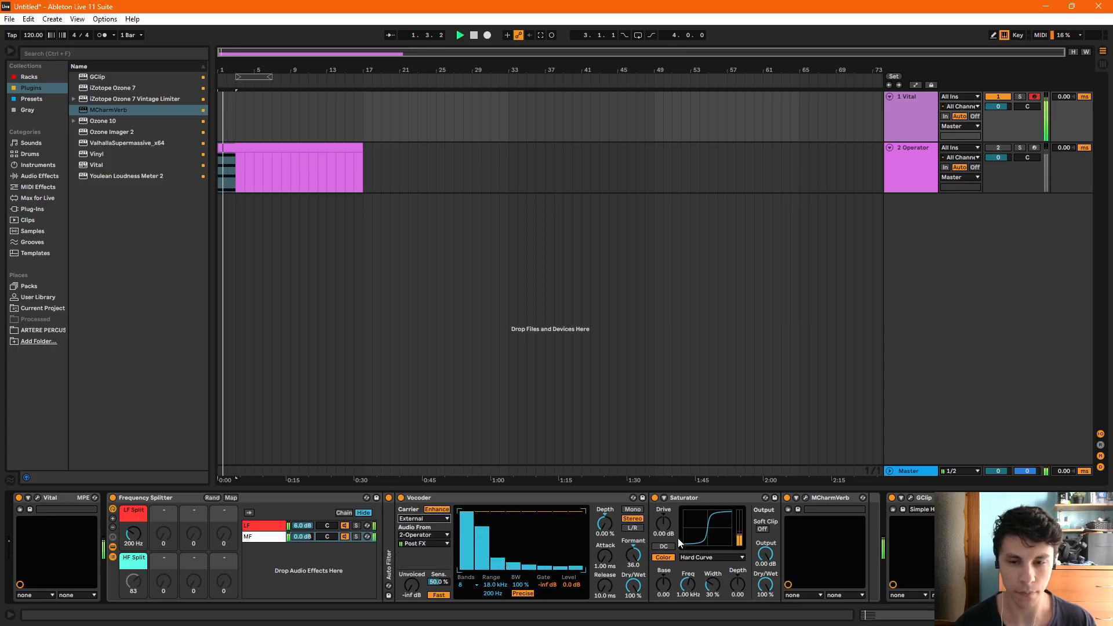
{"action": "mouse_move", "coordinate": [604, 523]}
{"action": "left_mouse_down"}
{"action": "mouse_move", "coordinate": [605, 486]}
{"action": "mouse_move", "coordinate": [605, 545]}
{"action": "left_mouse_up"}
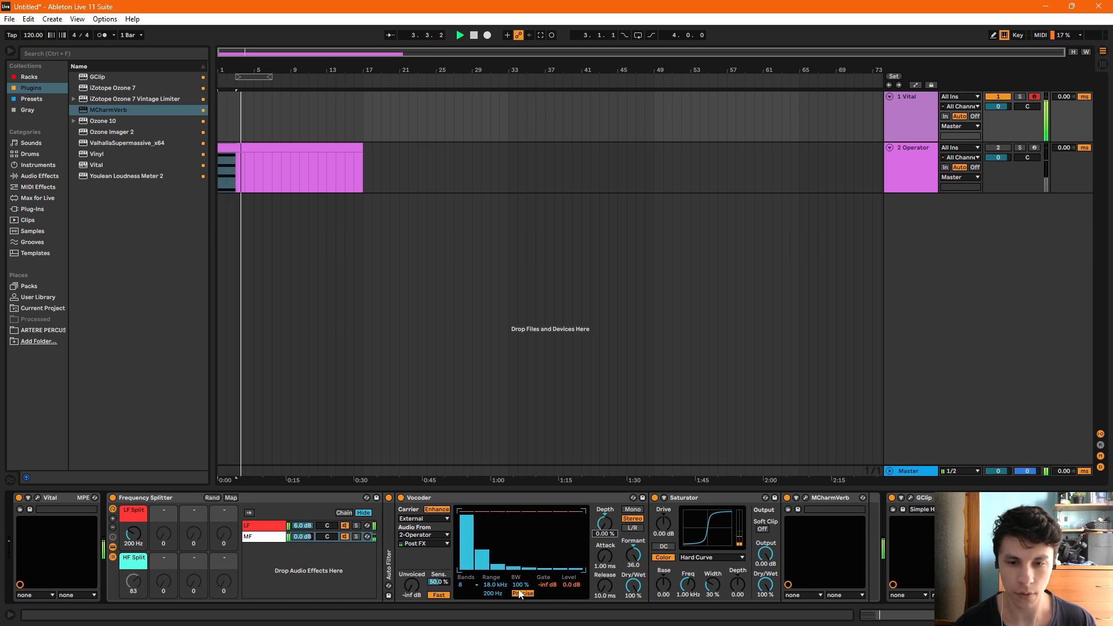
{"action": "key", "text": "space"}
{"action": "key", "text": "space"}
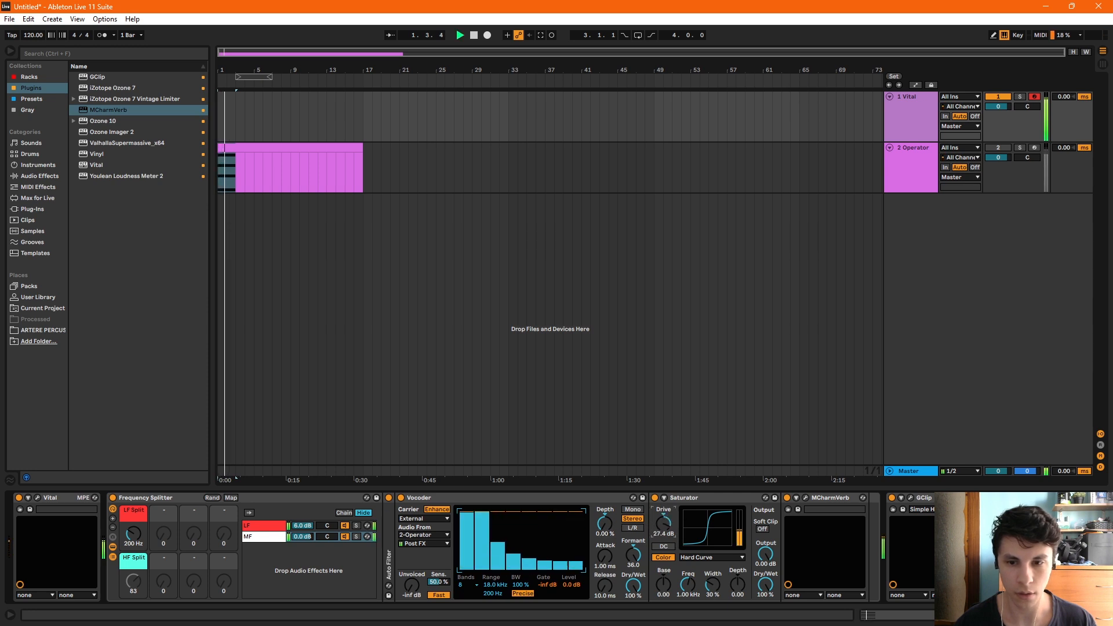
{"action": "left_click_drag", "start_coordinate": [663, 523], "coordinate": [663, 501]}
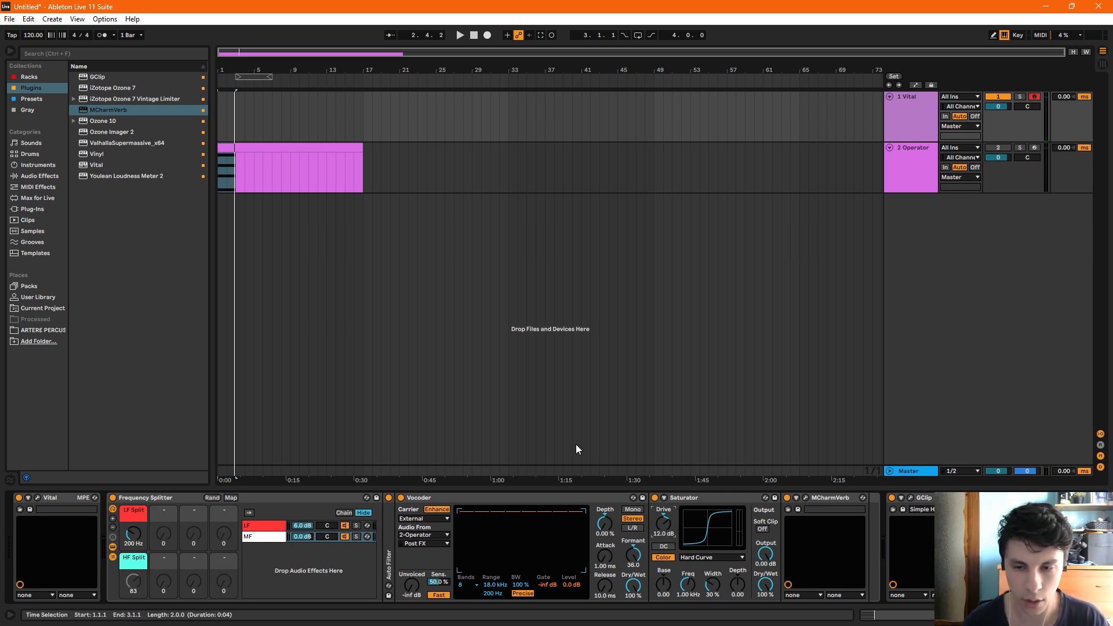
Step: Show the Audio Effects category in the browser and play the processed chord once more
{"action": "left_click", "coordinate": [57, 174]}
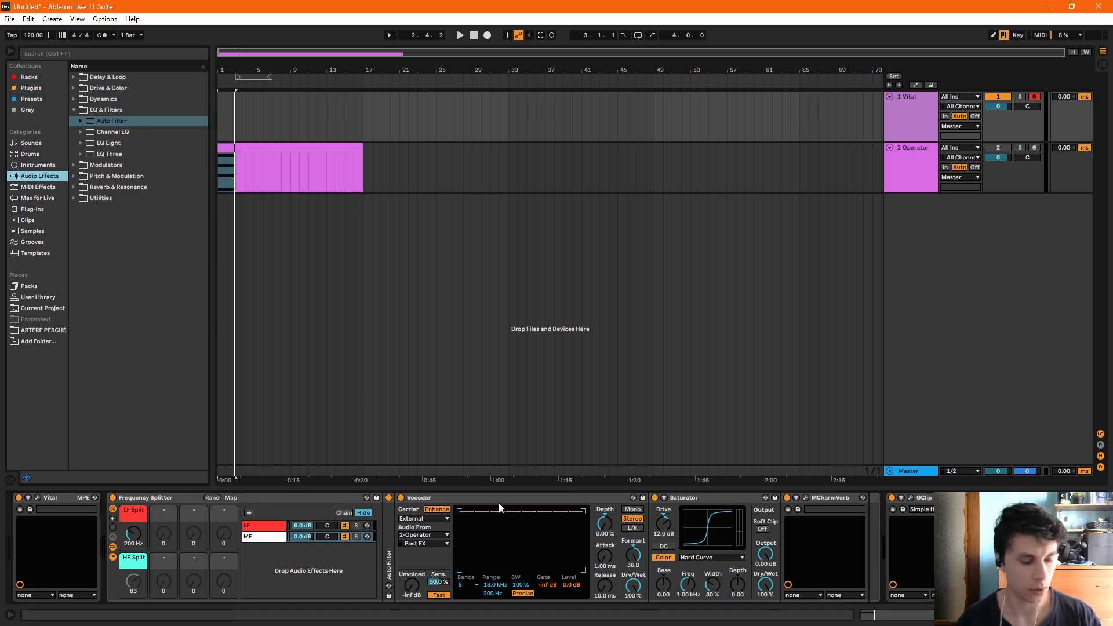
{"action": "key", "text": "space"}
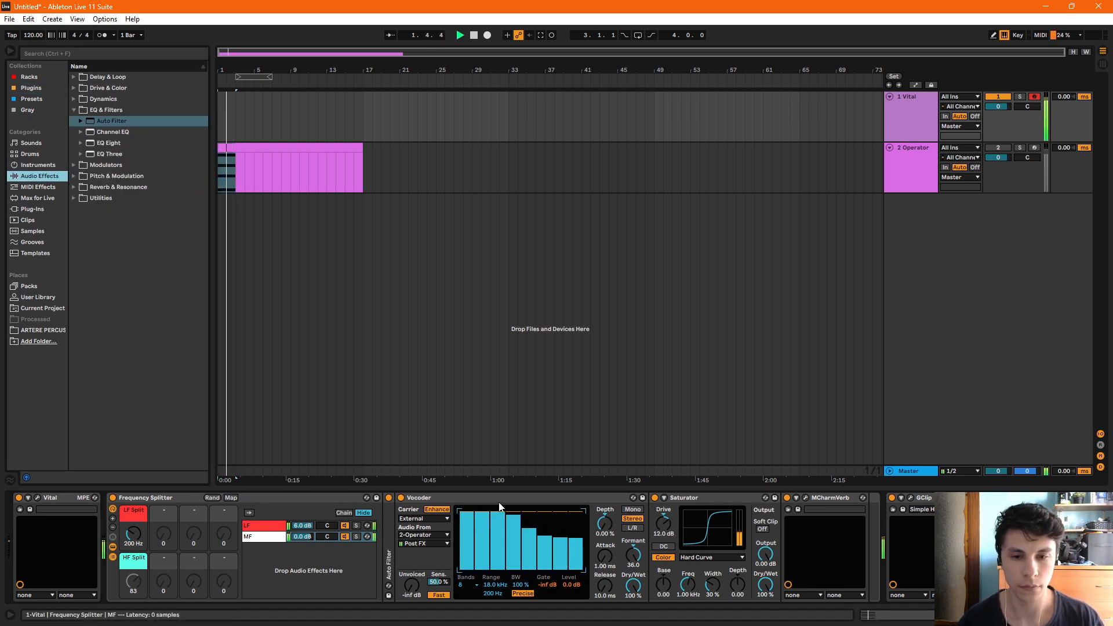
{"action": "key", "text": "space"}
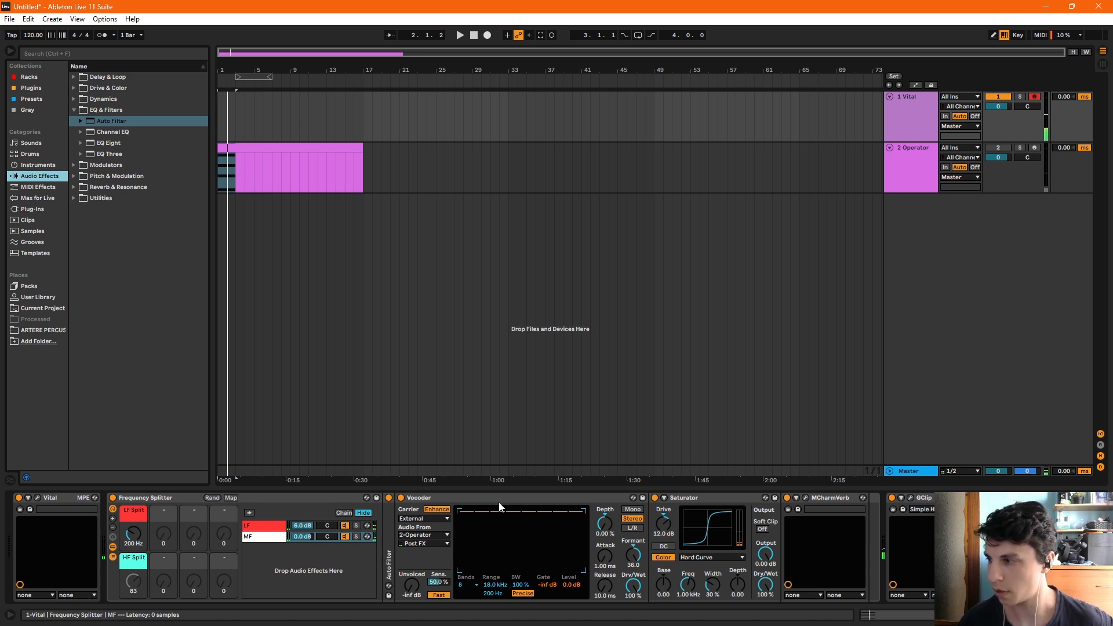